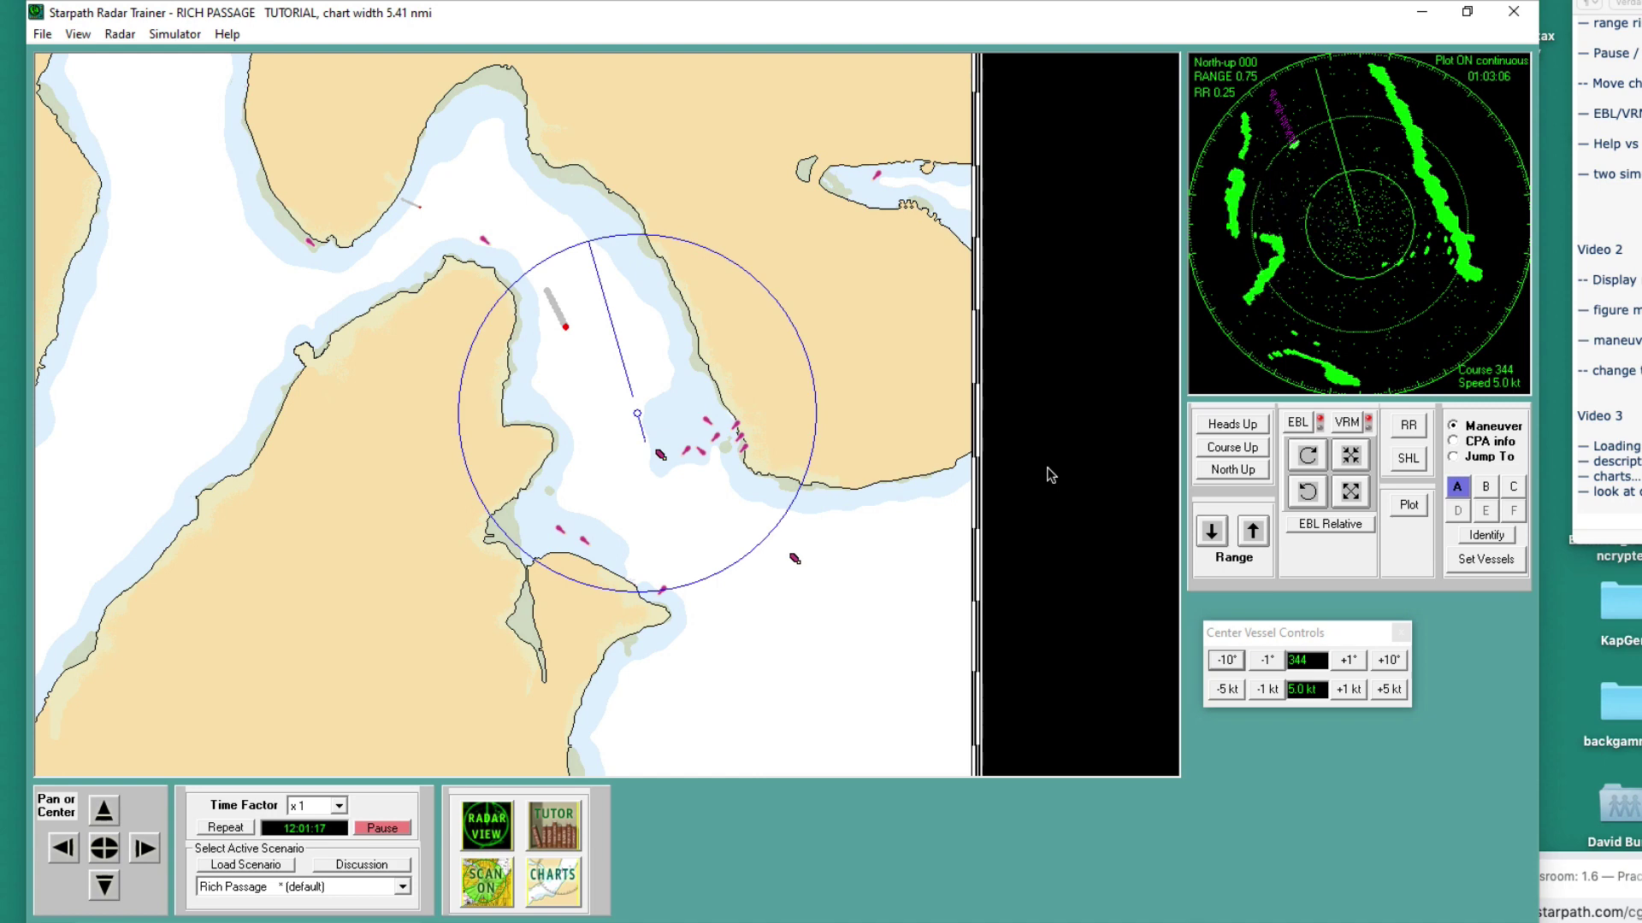
- Switch to the online classroom in the browser and read which scenario problem RC0106-0011 requires, highlighting its name
click(250, 866)
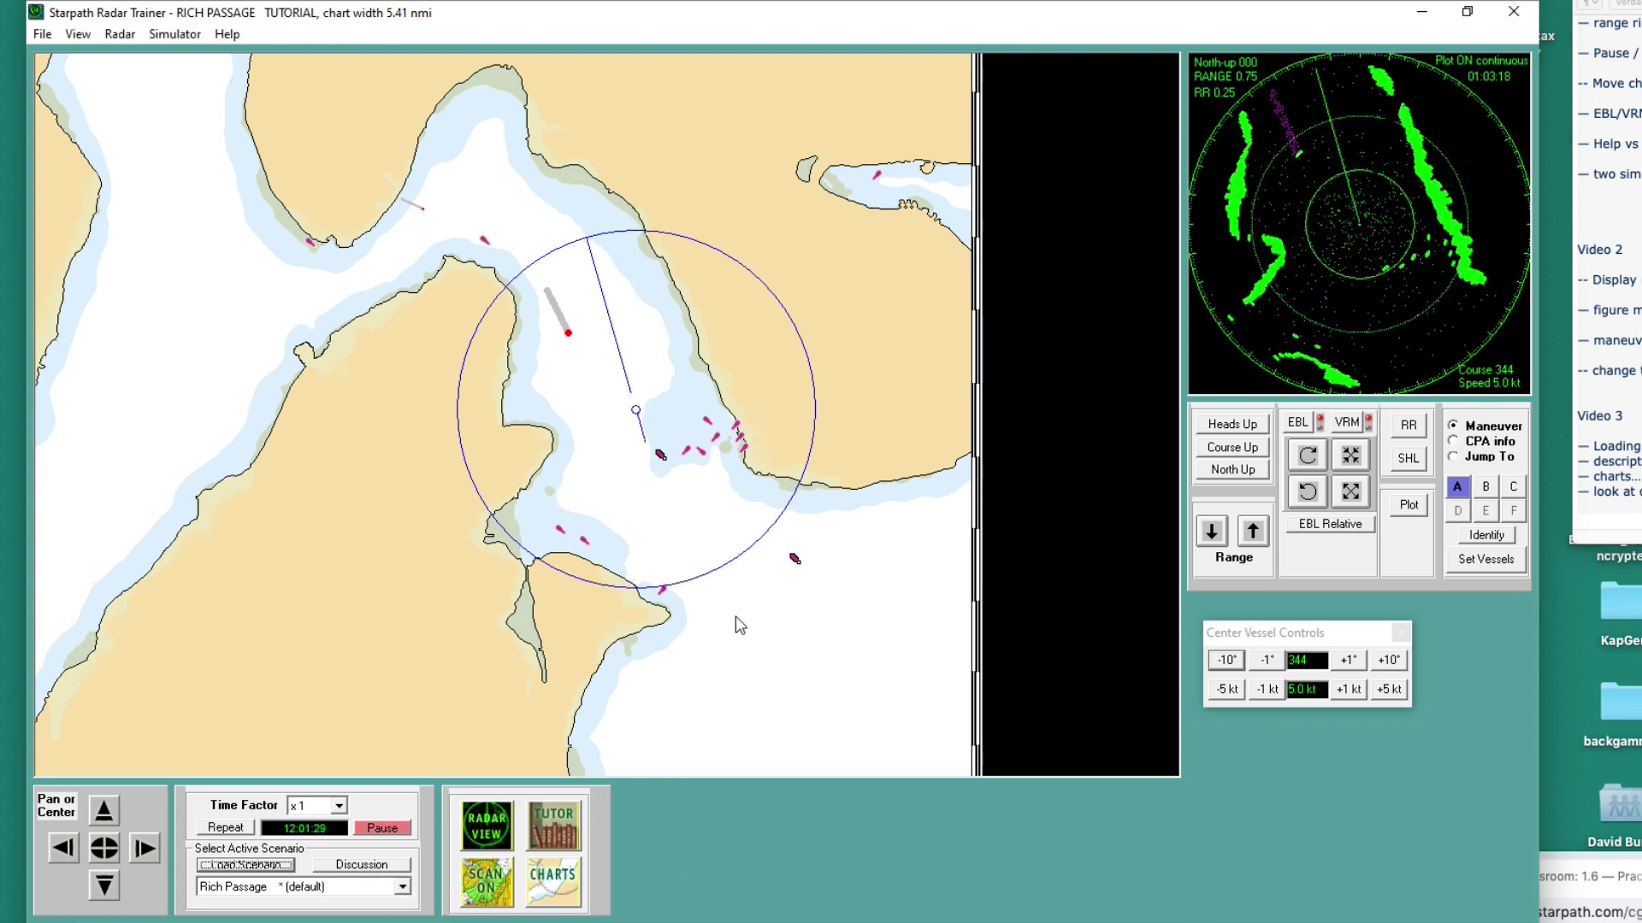
key(super+Tab)
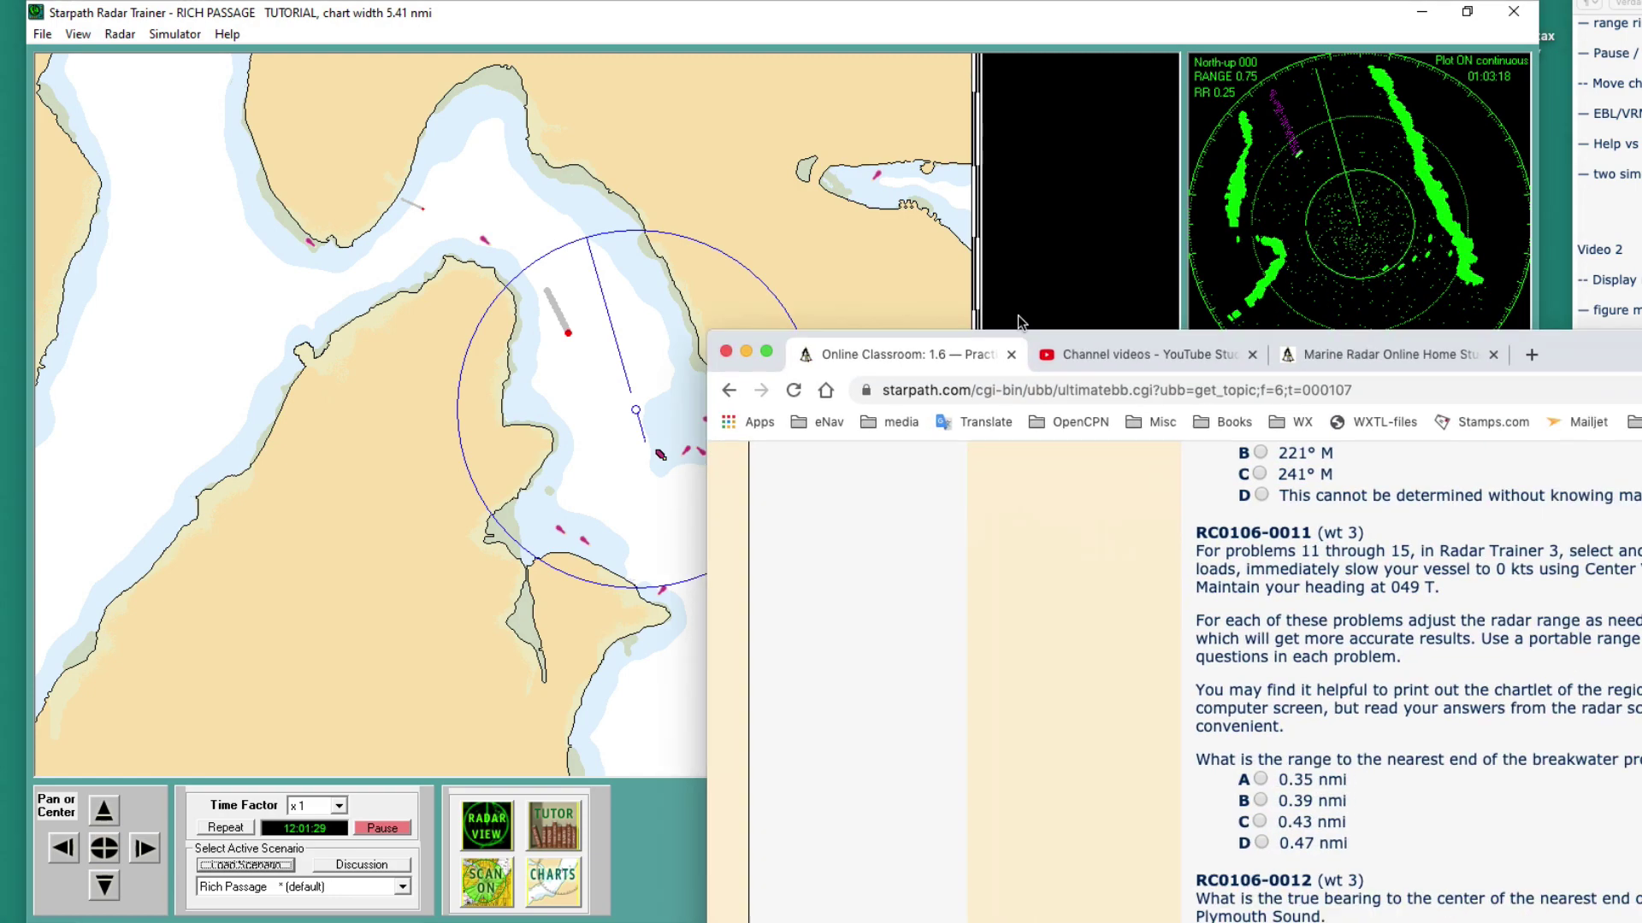
drag(396, 4, 438, 94)
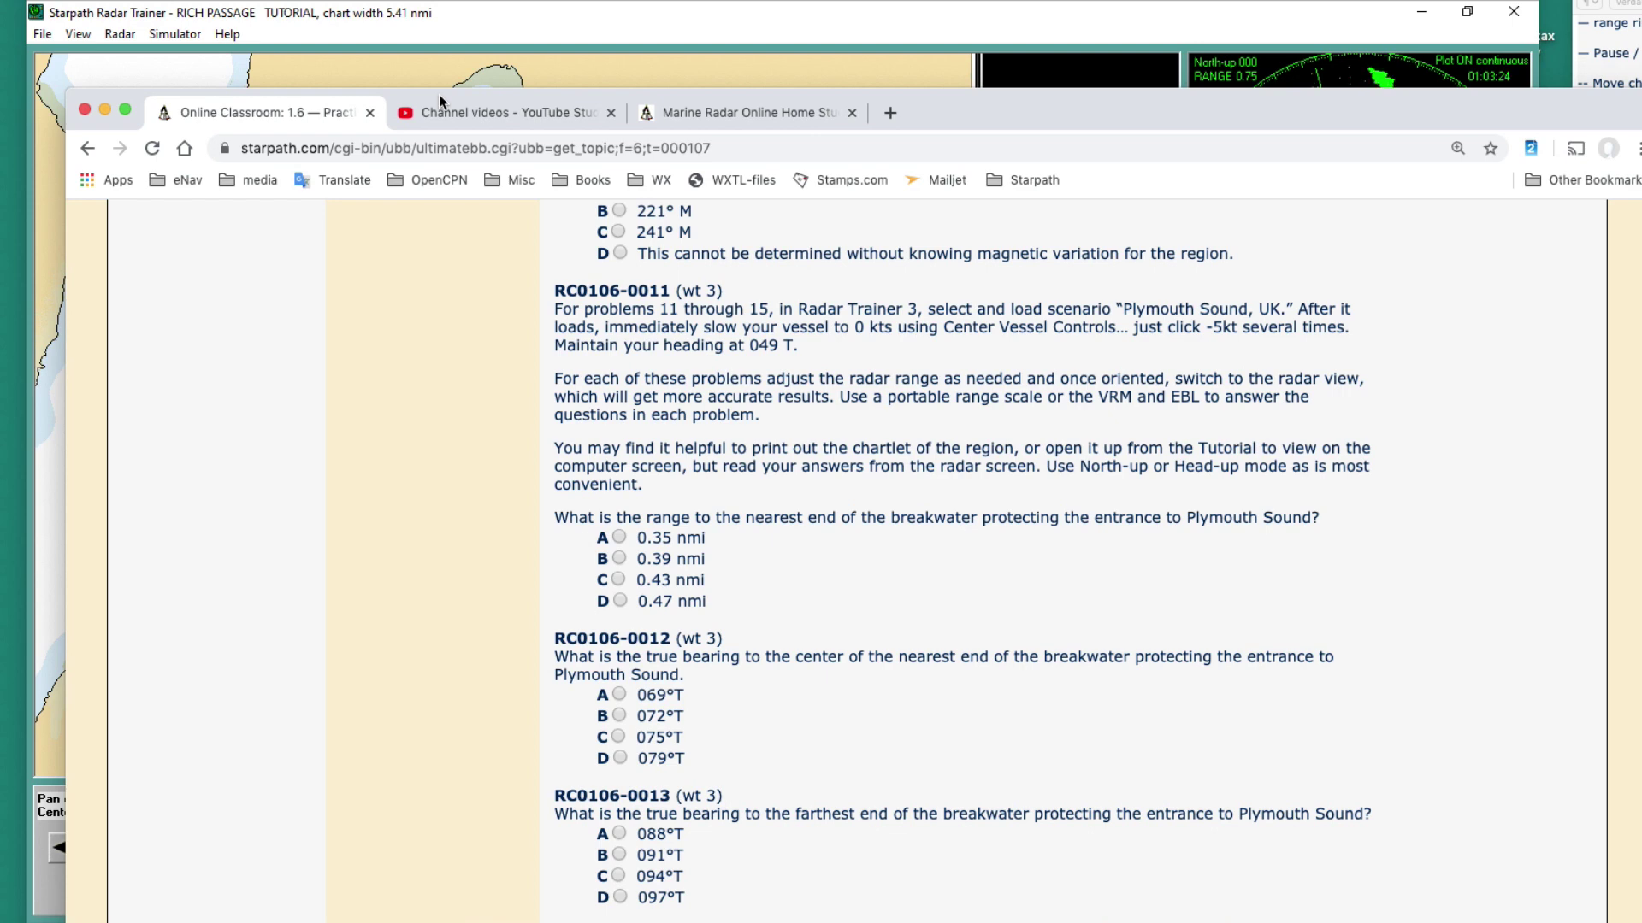
mouse_move(438, 96)
mouse_down()
mouse_move(479, 59)
mouse_move(450, 97)
mouse_up()
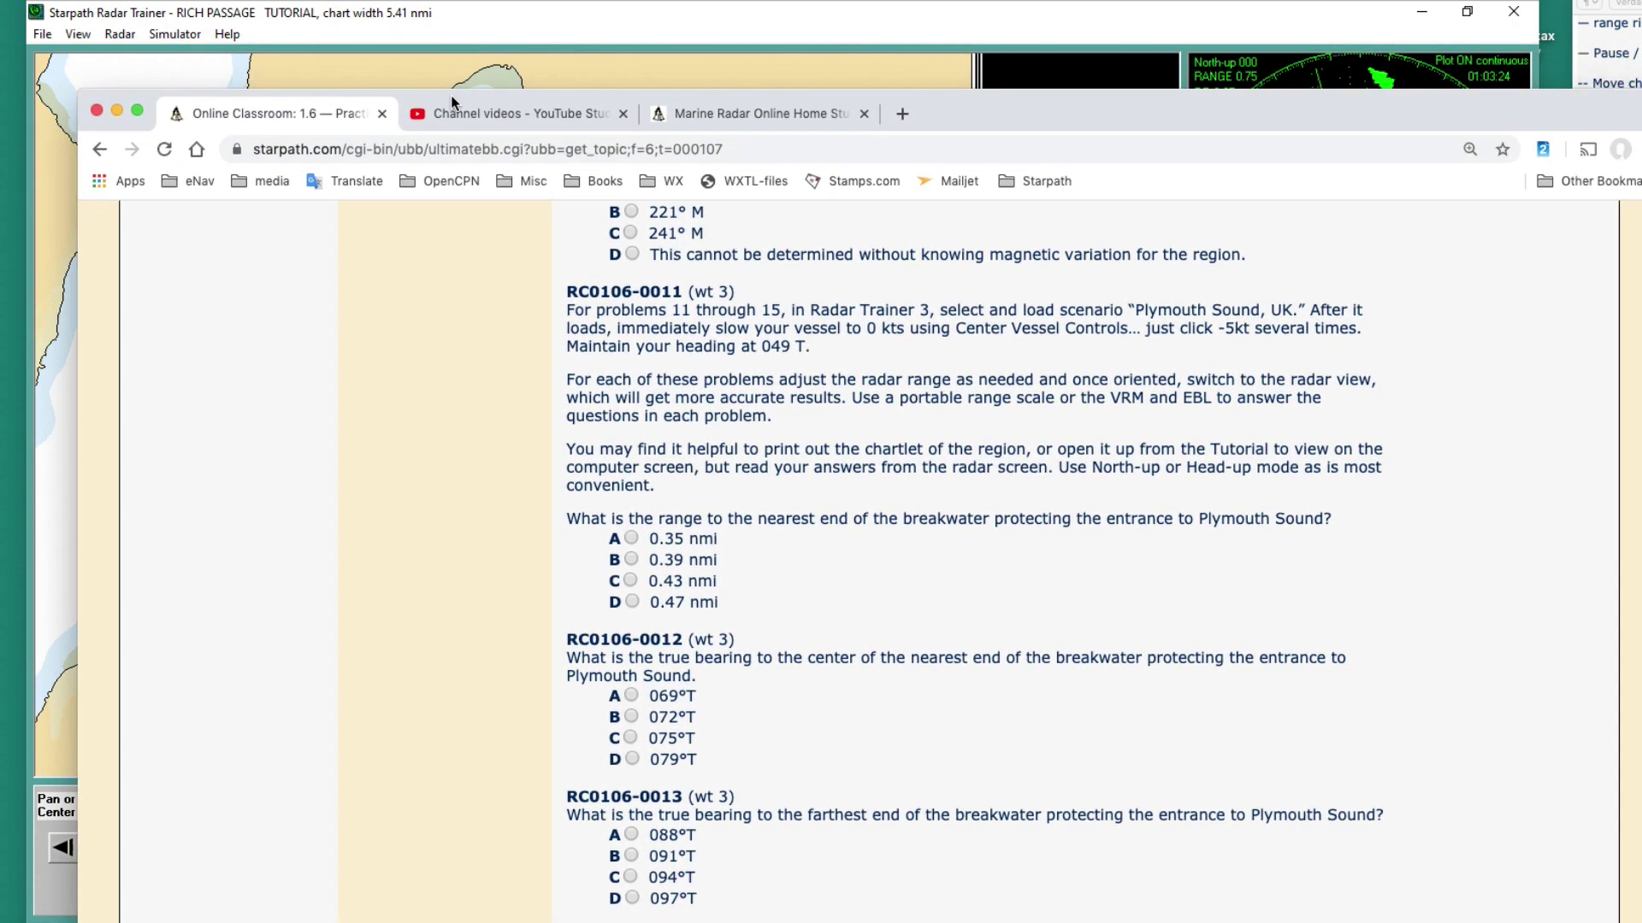
scroll(1212, 395, up, 1)
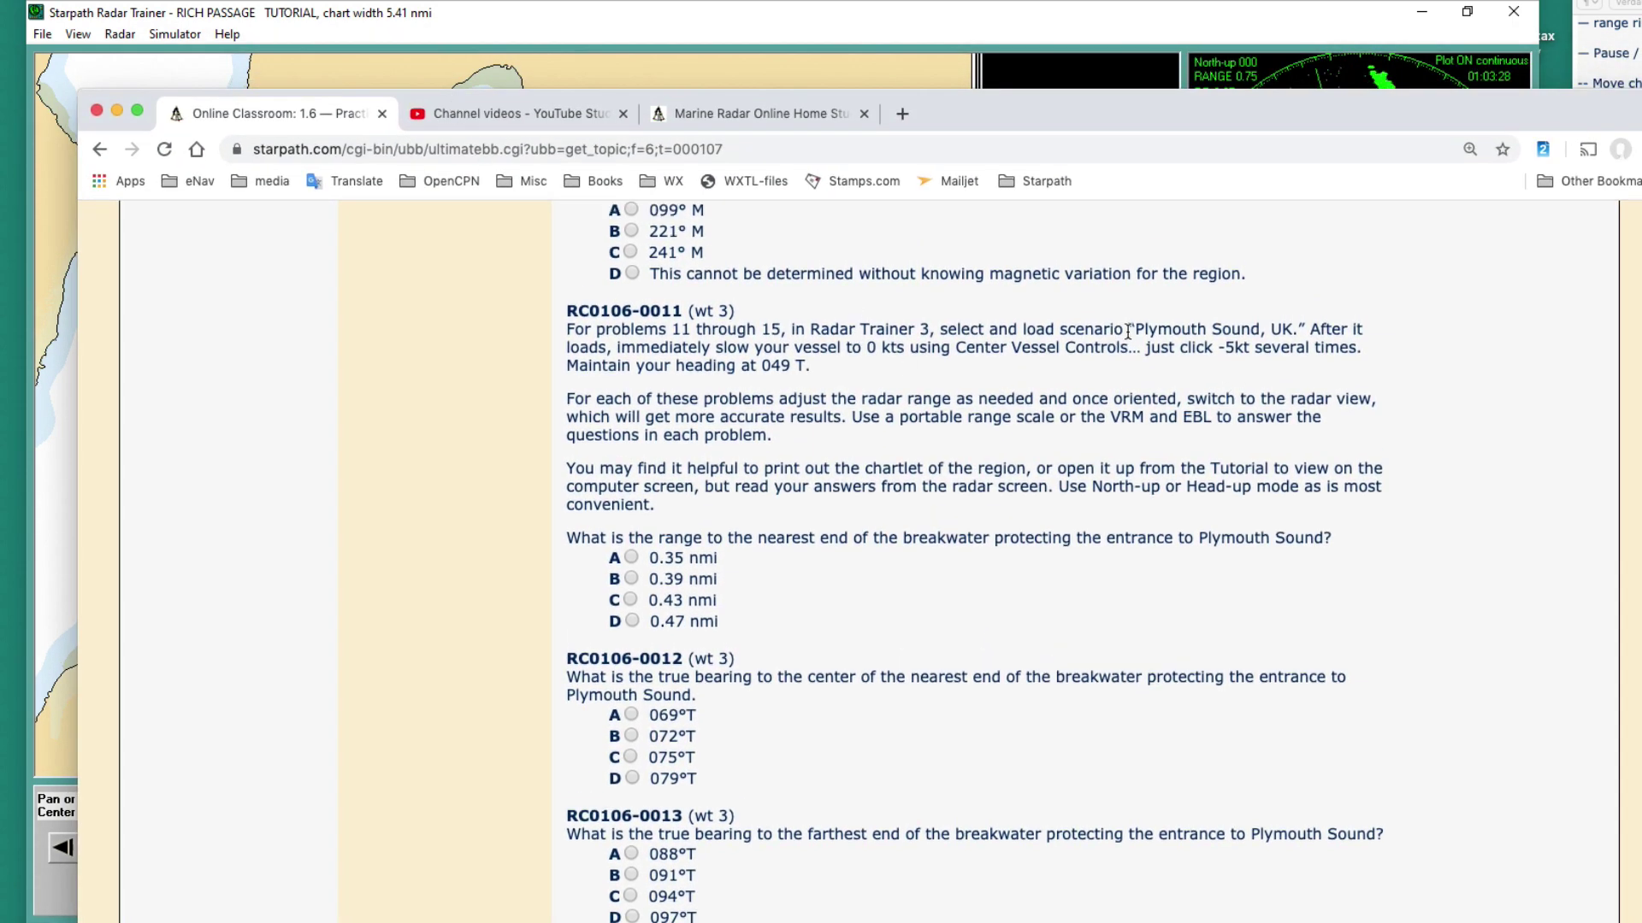
drag(1127, 332, 1293, 336)
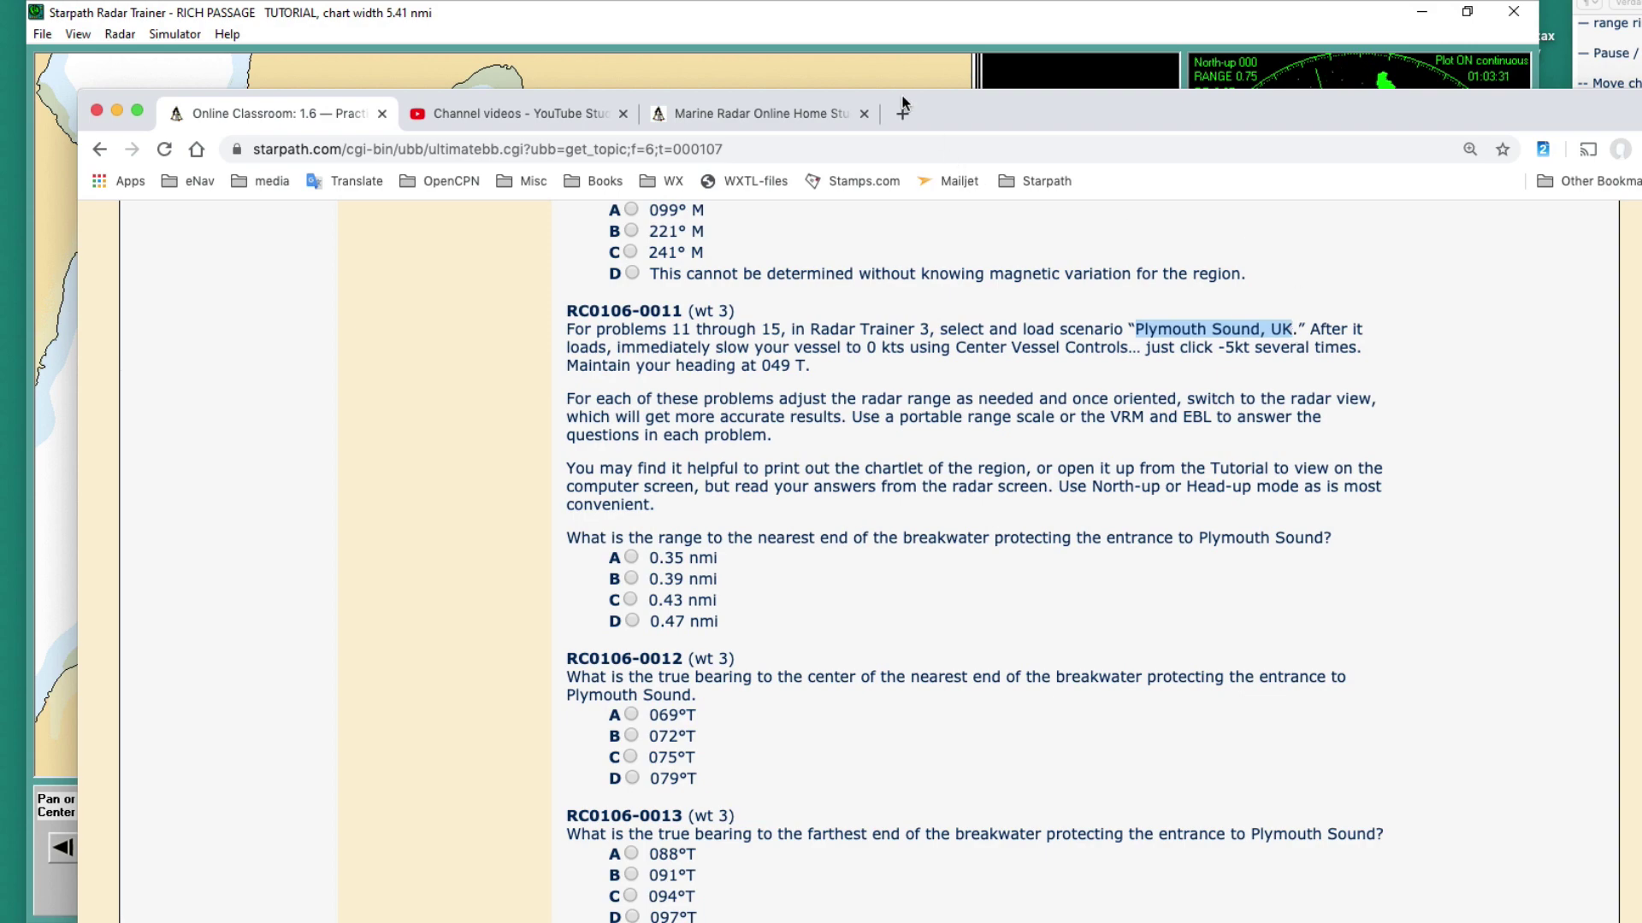
drag(952, 115, 946, 919)
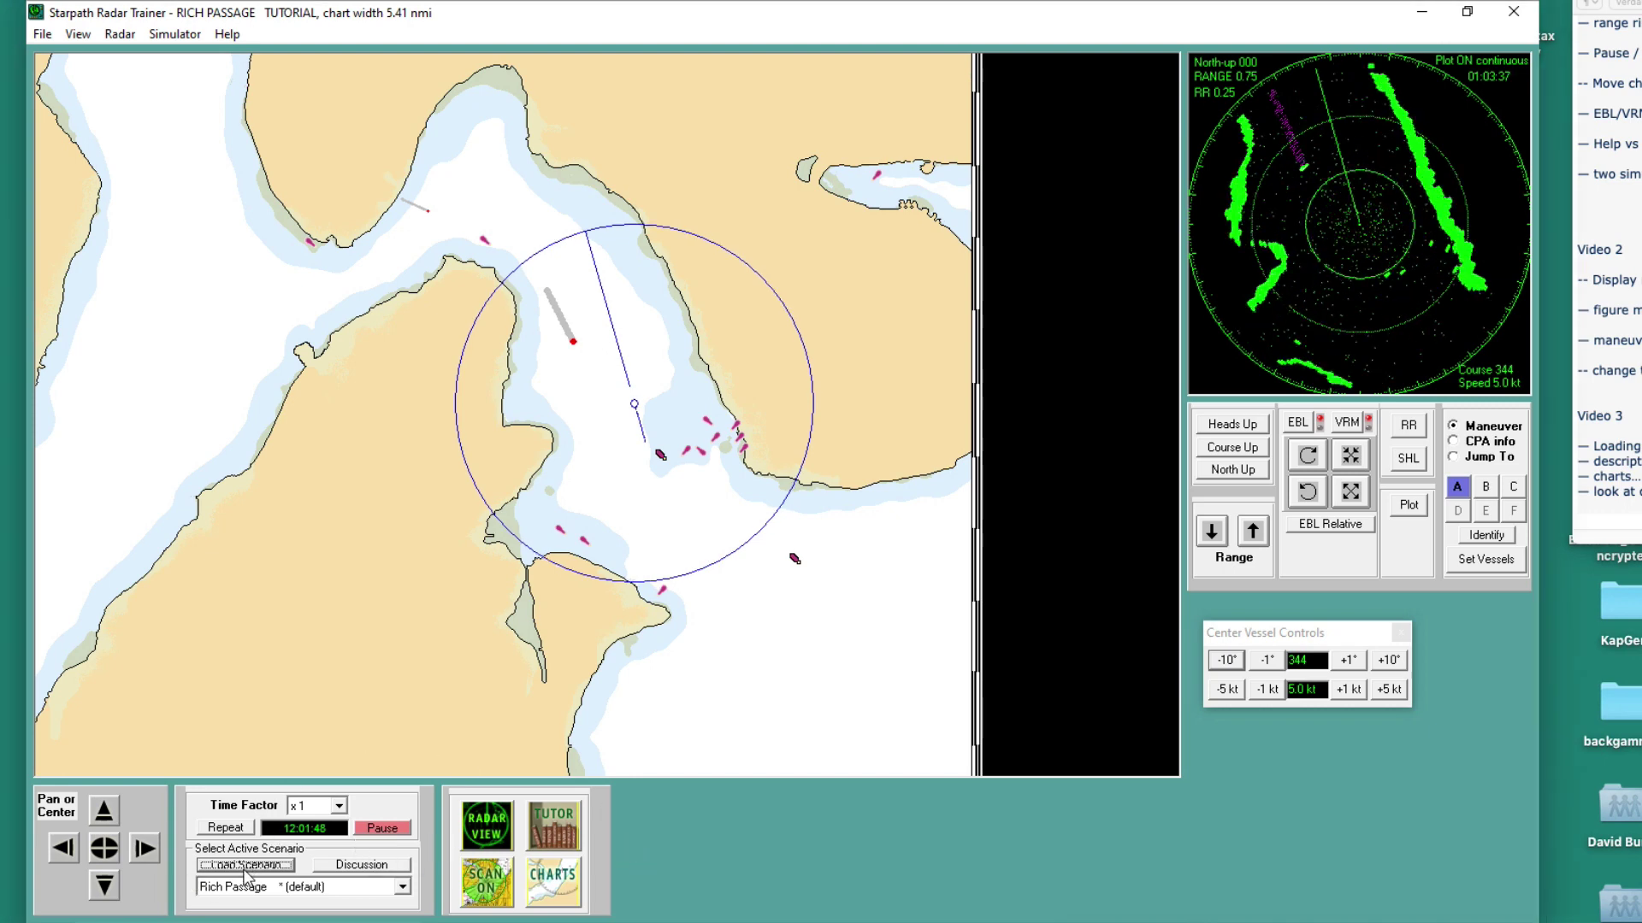
- Select Plymouth Sound, UK as the active scenario in the simulator
click(356, 901)
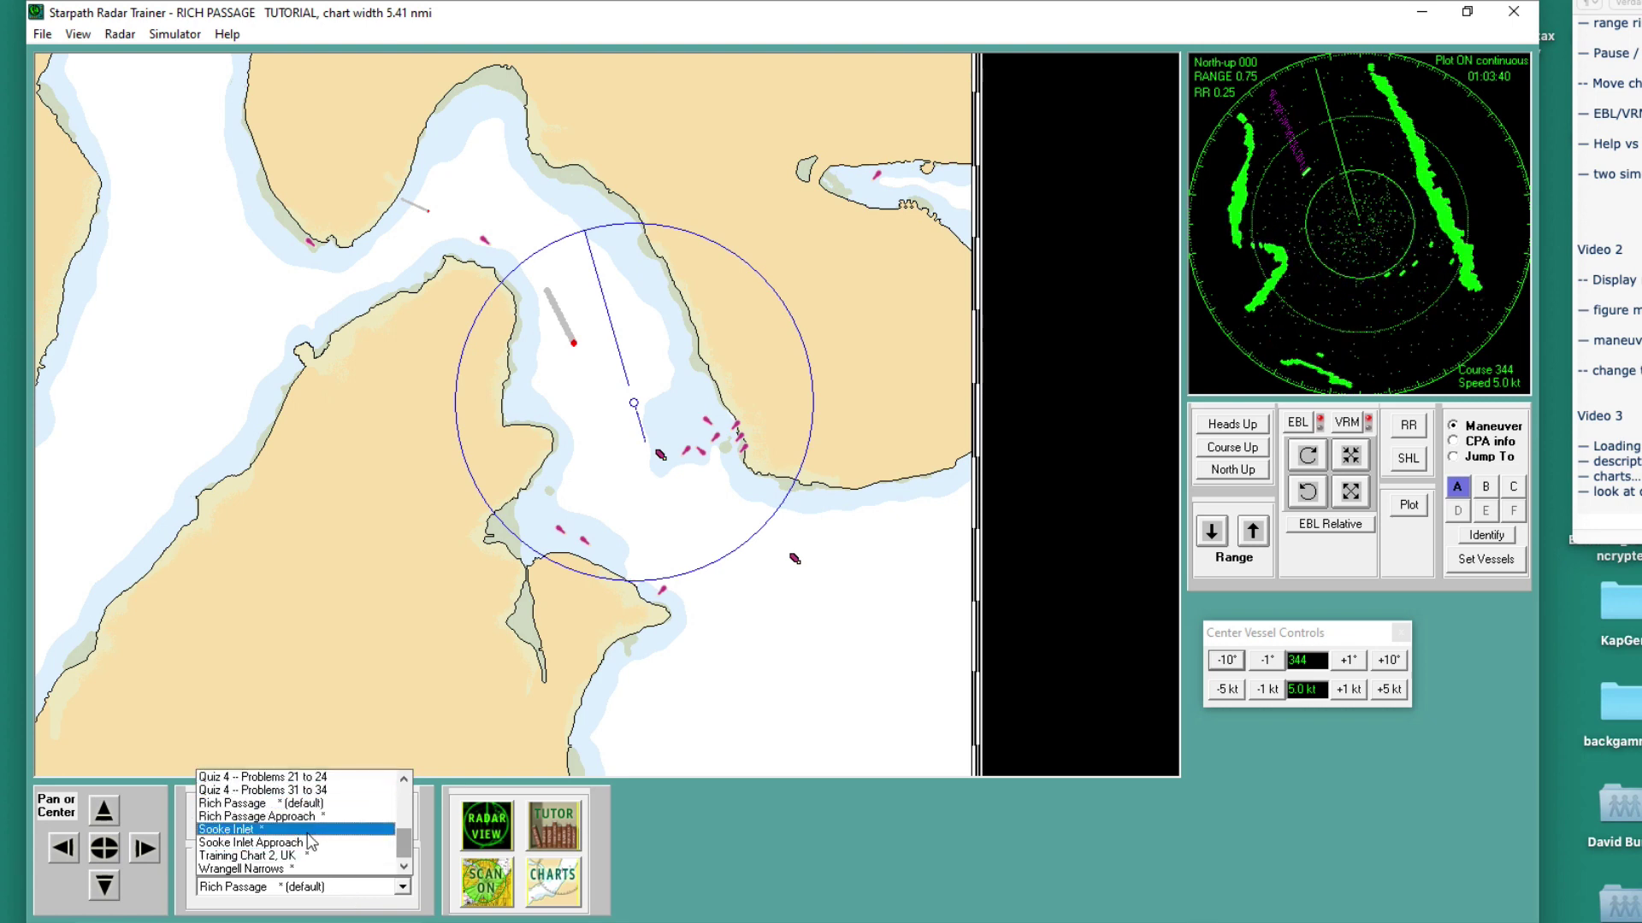
scroll(393, 828, up, 2)
scroll(393, 828, up, 3)
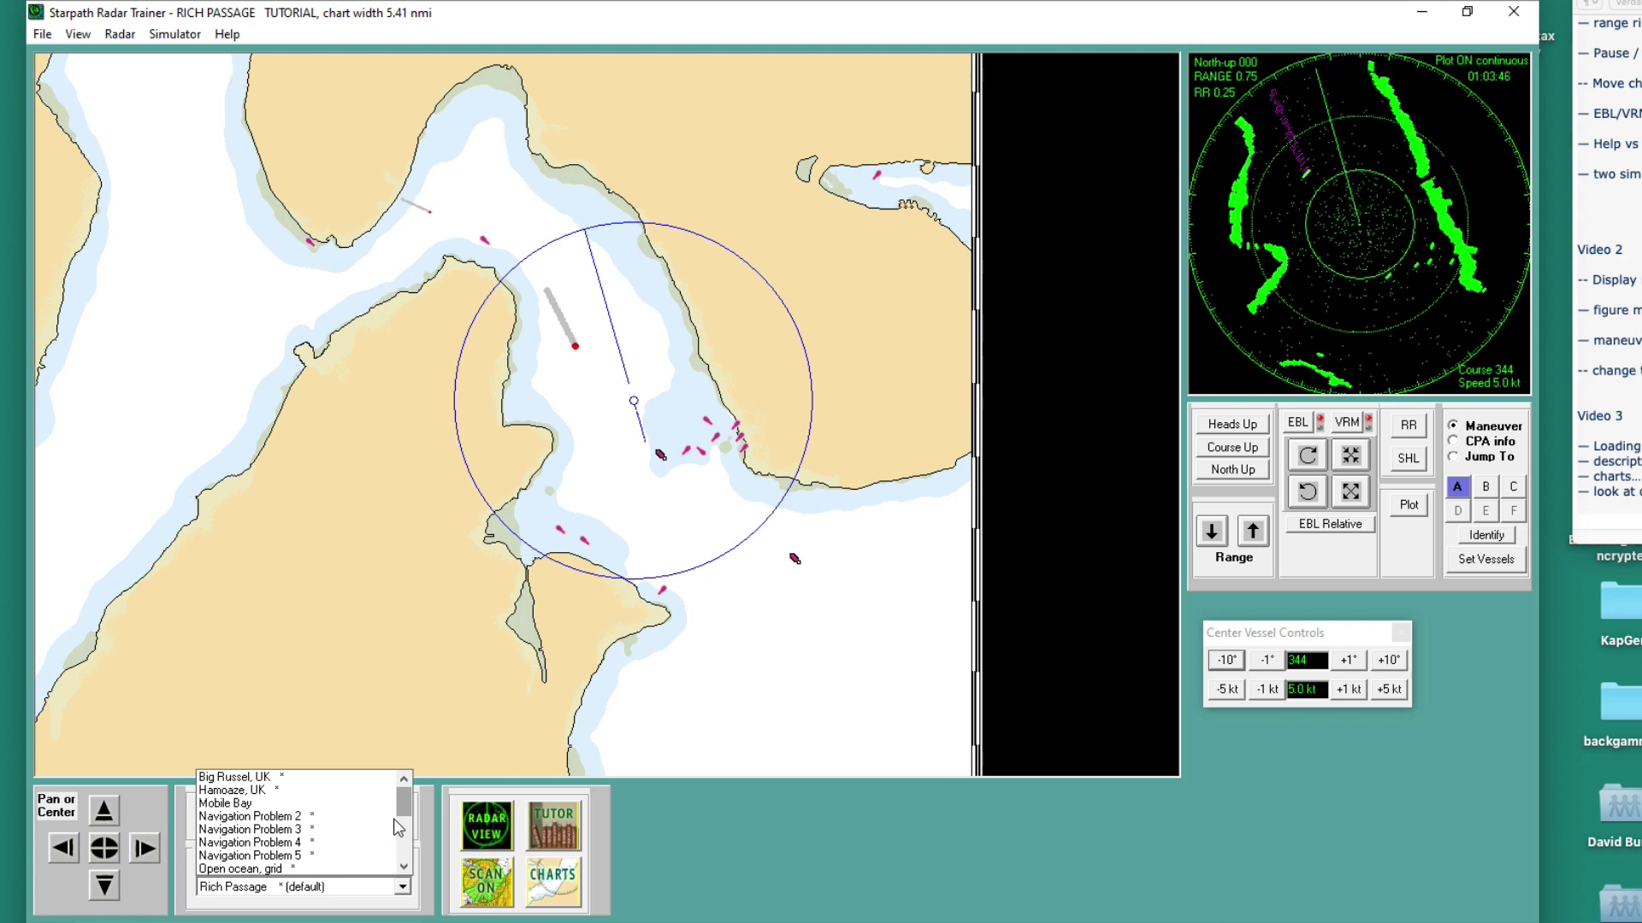
scroll(393, 828, down, 2)
scroll(398, 828, down, 1)
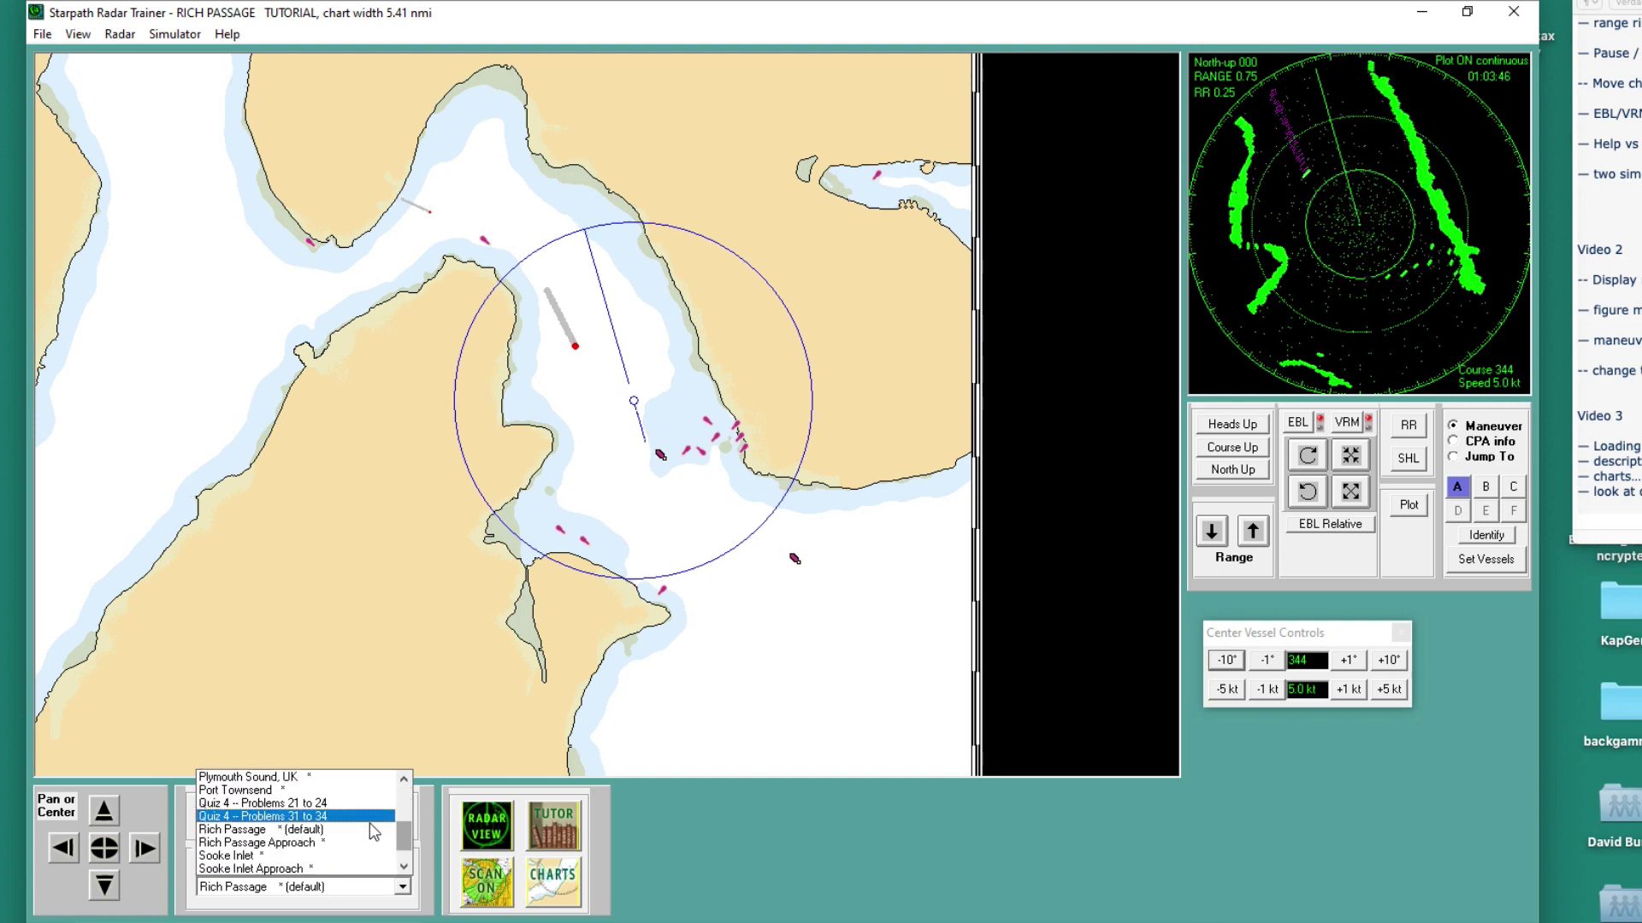
click(272, 782)
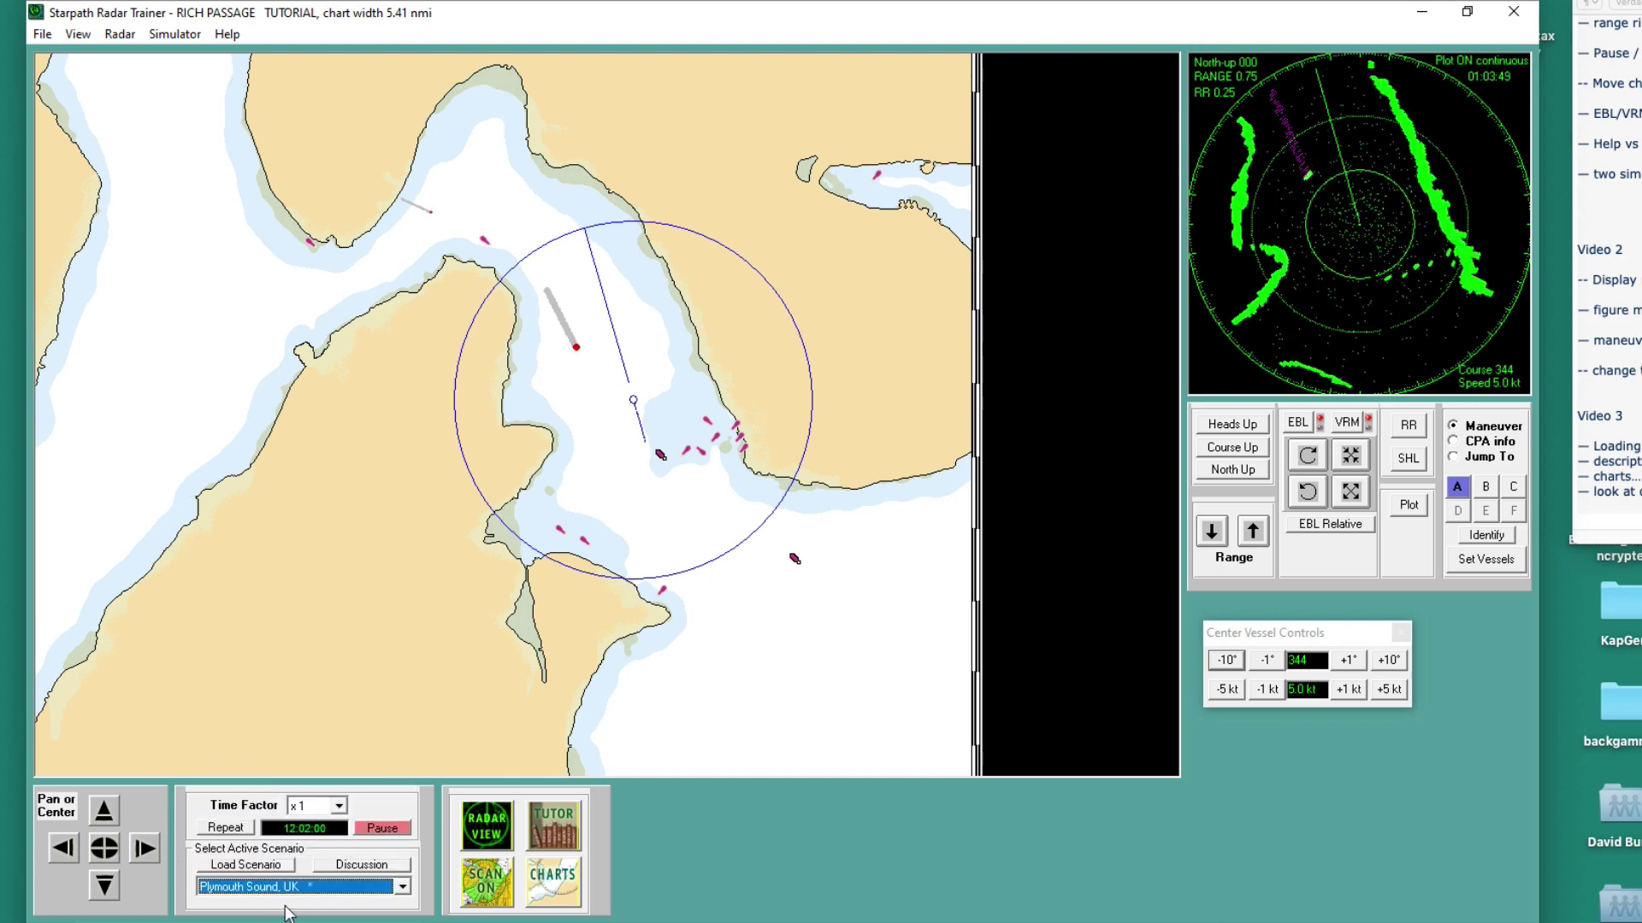
- View the discussion of the Plymouth Sound, UK scenario and load the scenario
click(360, 865)
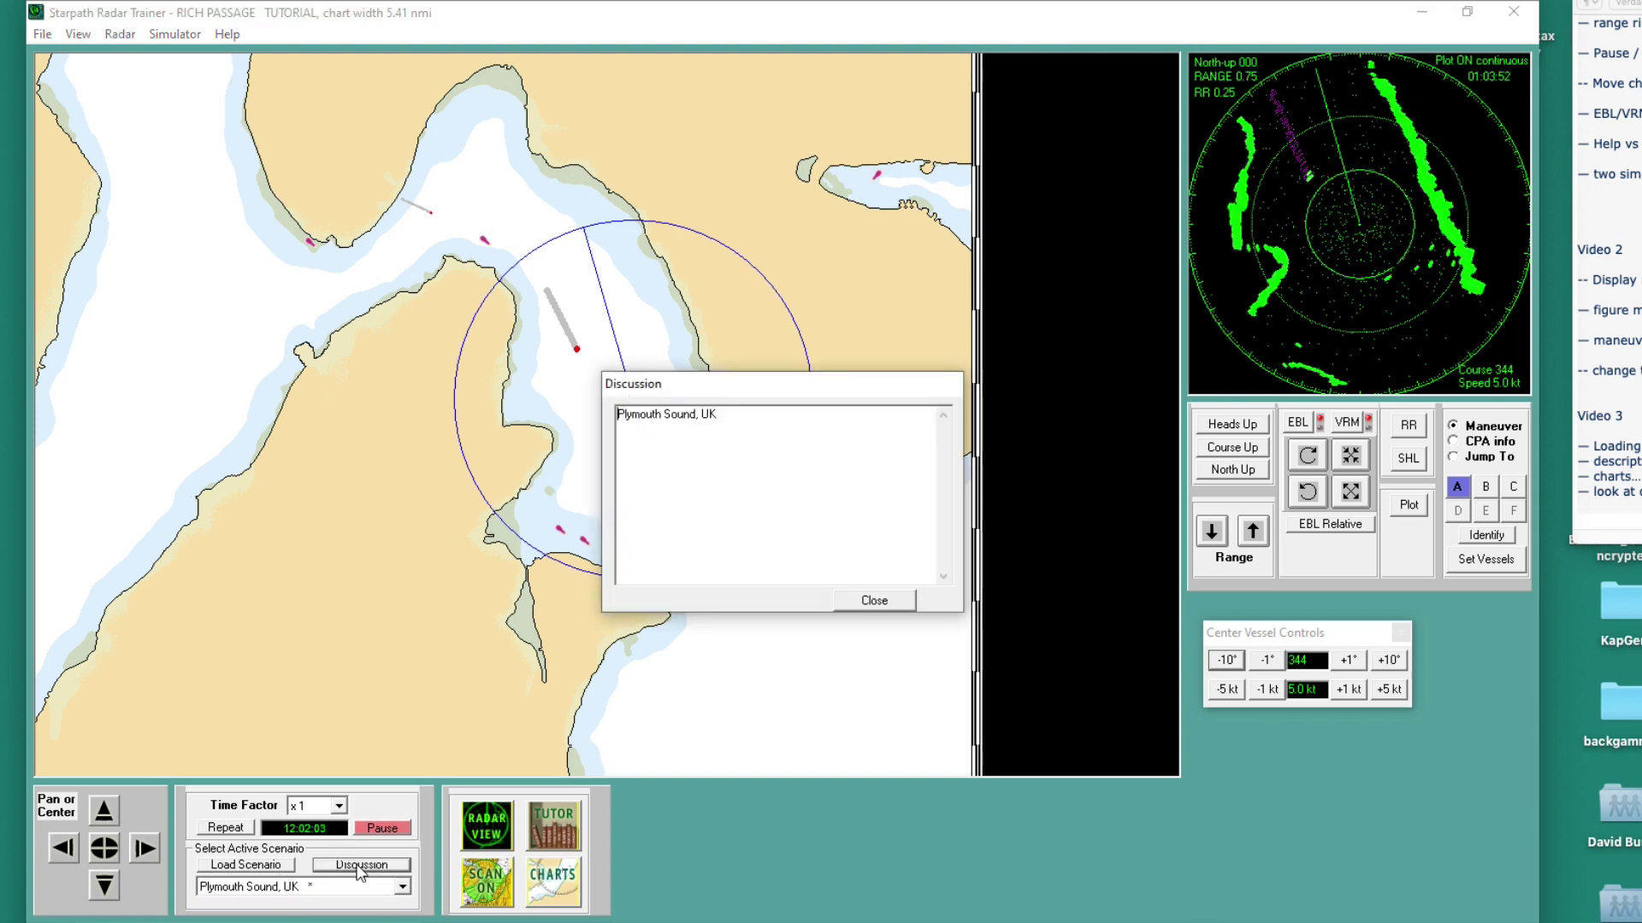
click(888, 590)
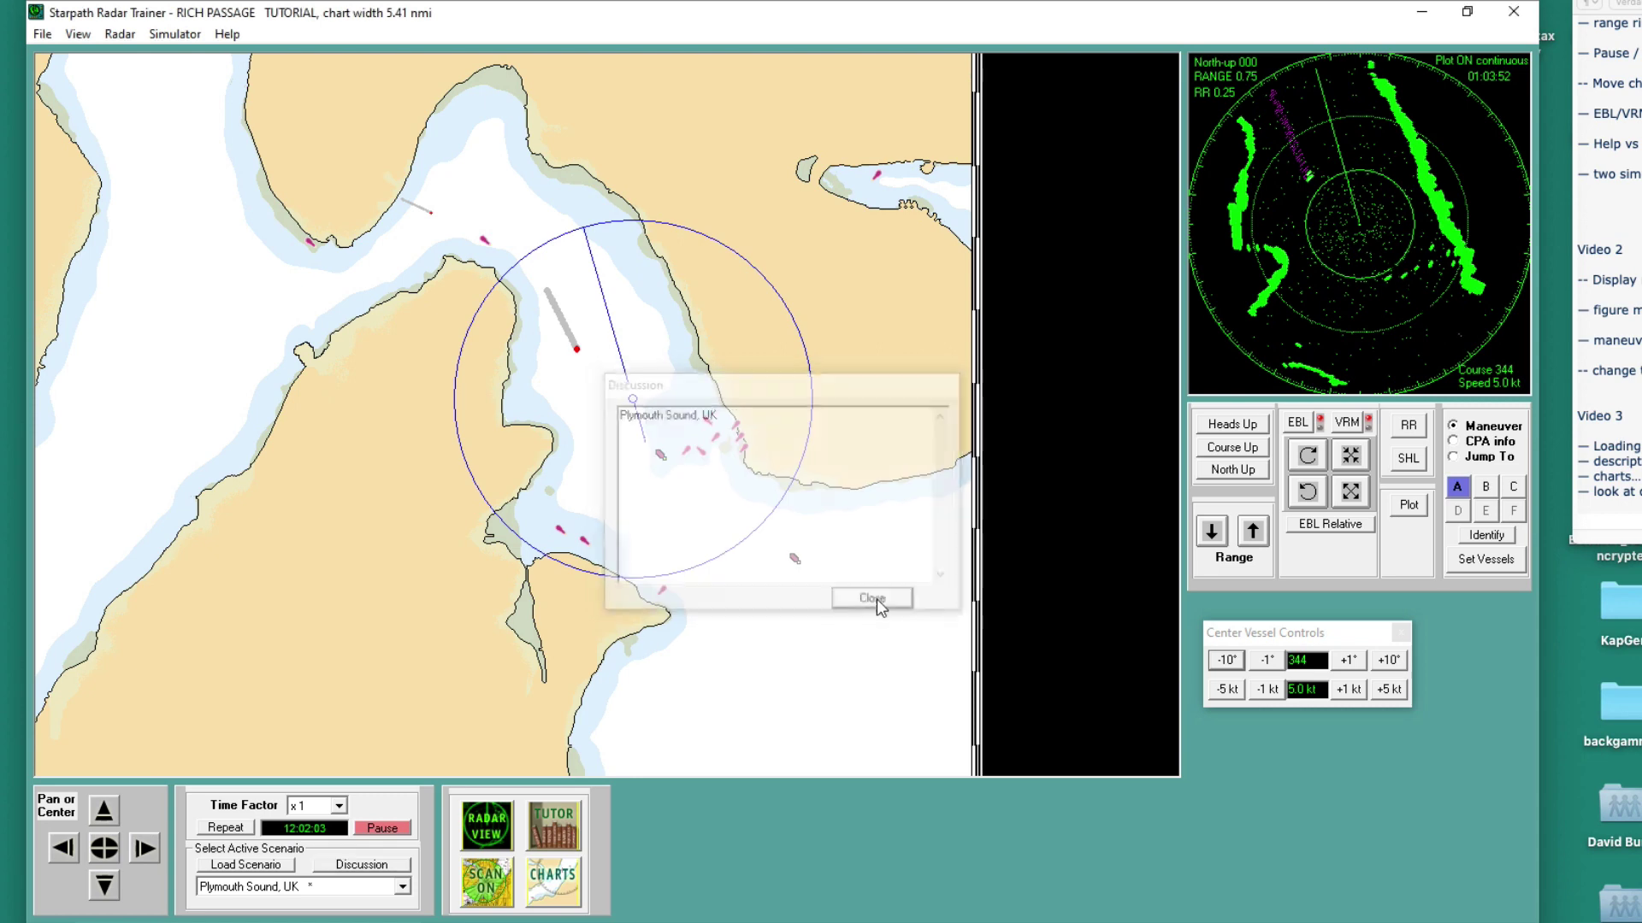
click(240, 865)
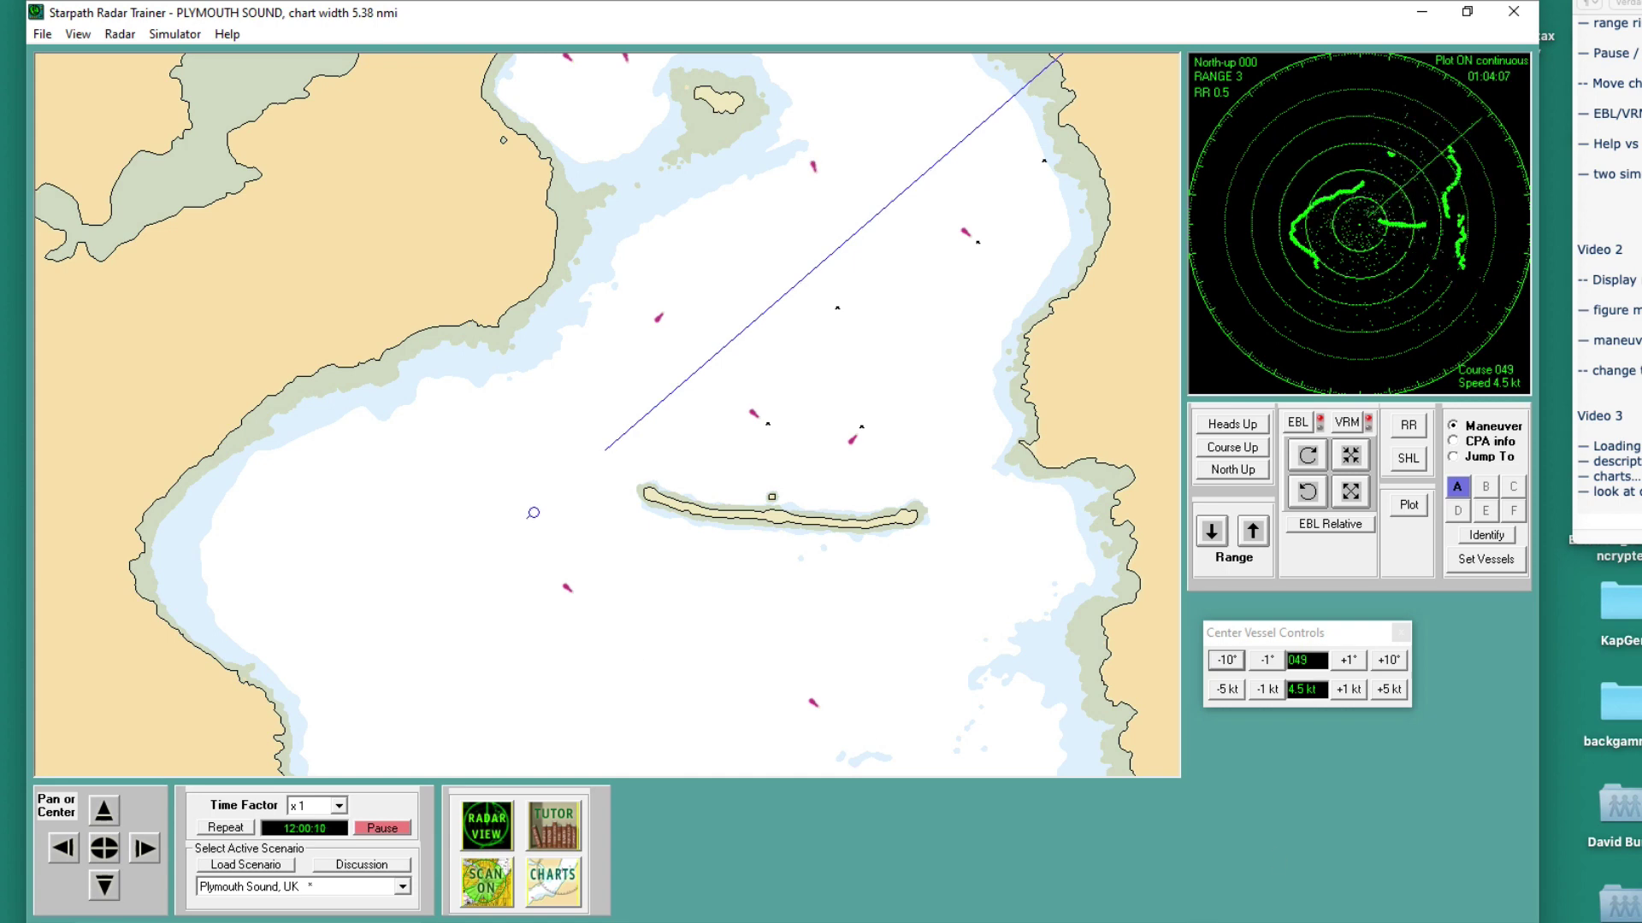
- Switch back to the browser to reread the speed and heading instructions of problem RC0106-0011, and hide it
key(super+Tab)
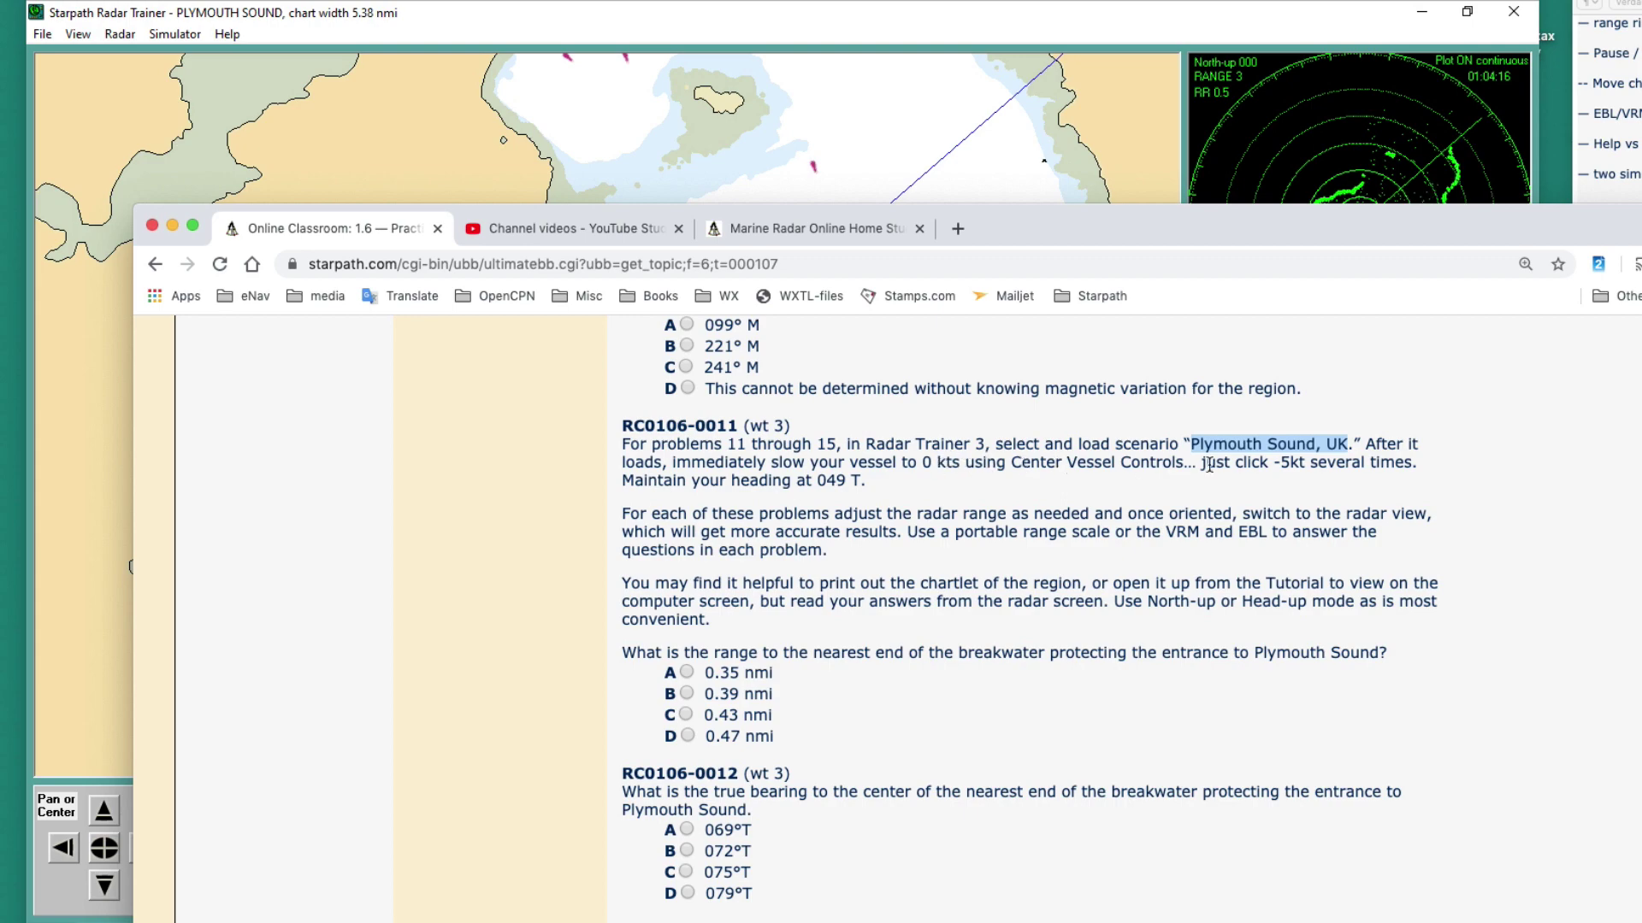
drag(1045, 224, 894, 161)
key(super+h)
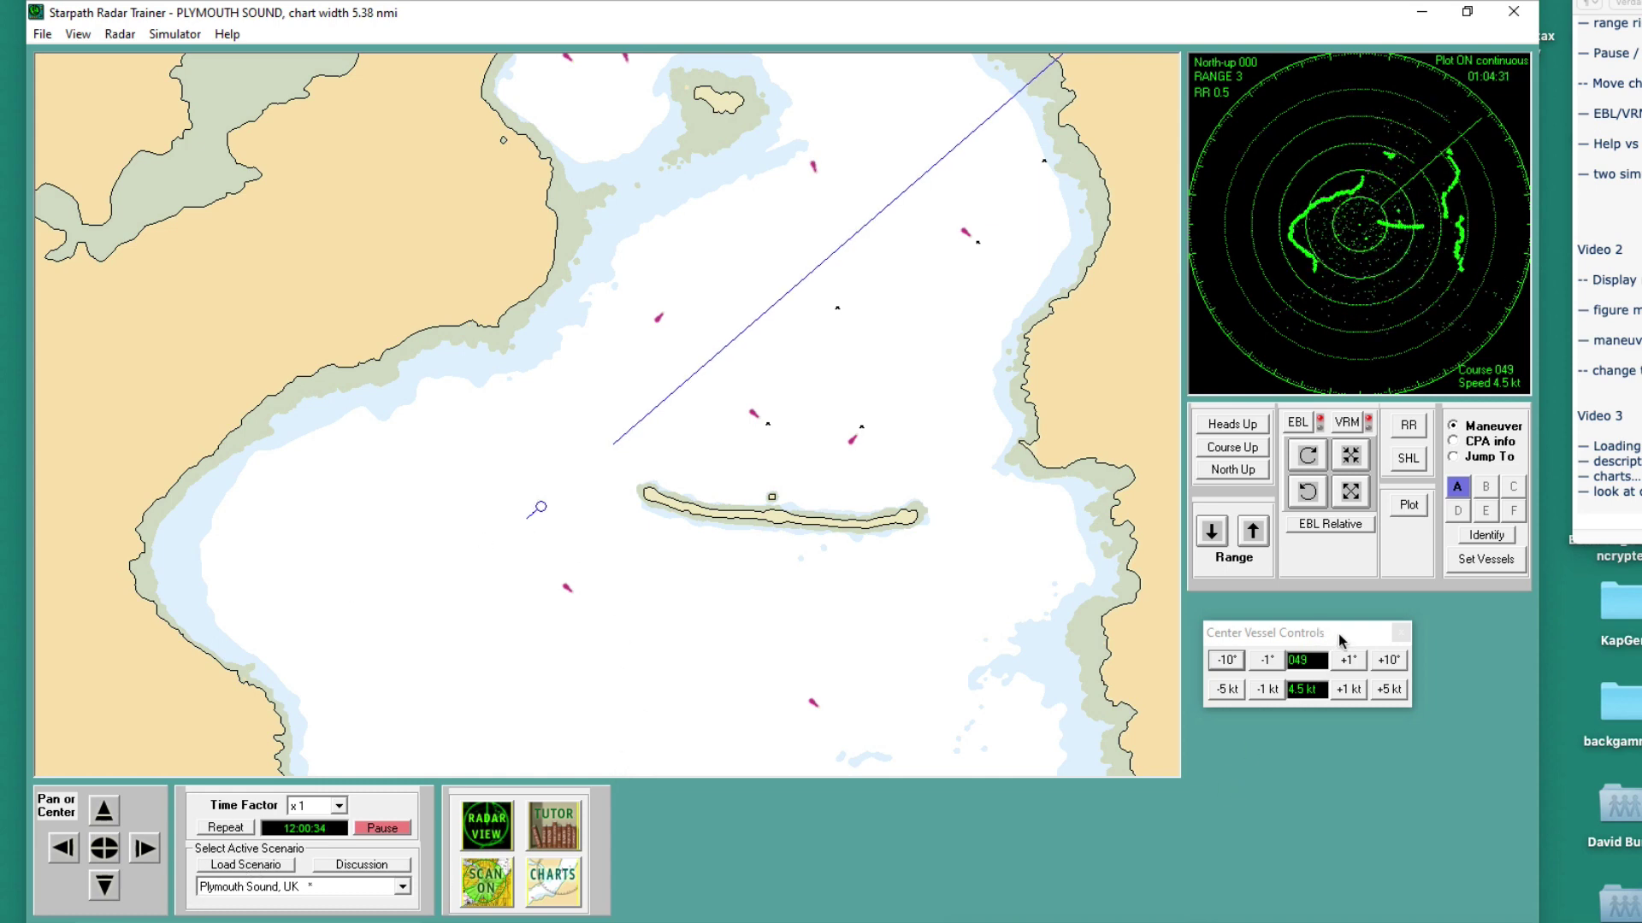
- Move the Center Vessel Controls onto the chart, reload Plymouth Sound, UK and slow the vessel to 0 kt
drag(1339, 641, 1068, 606)
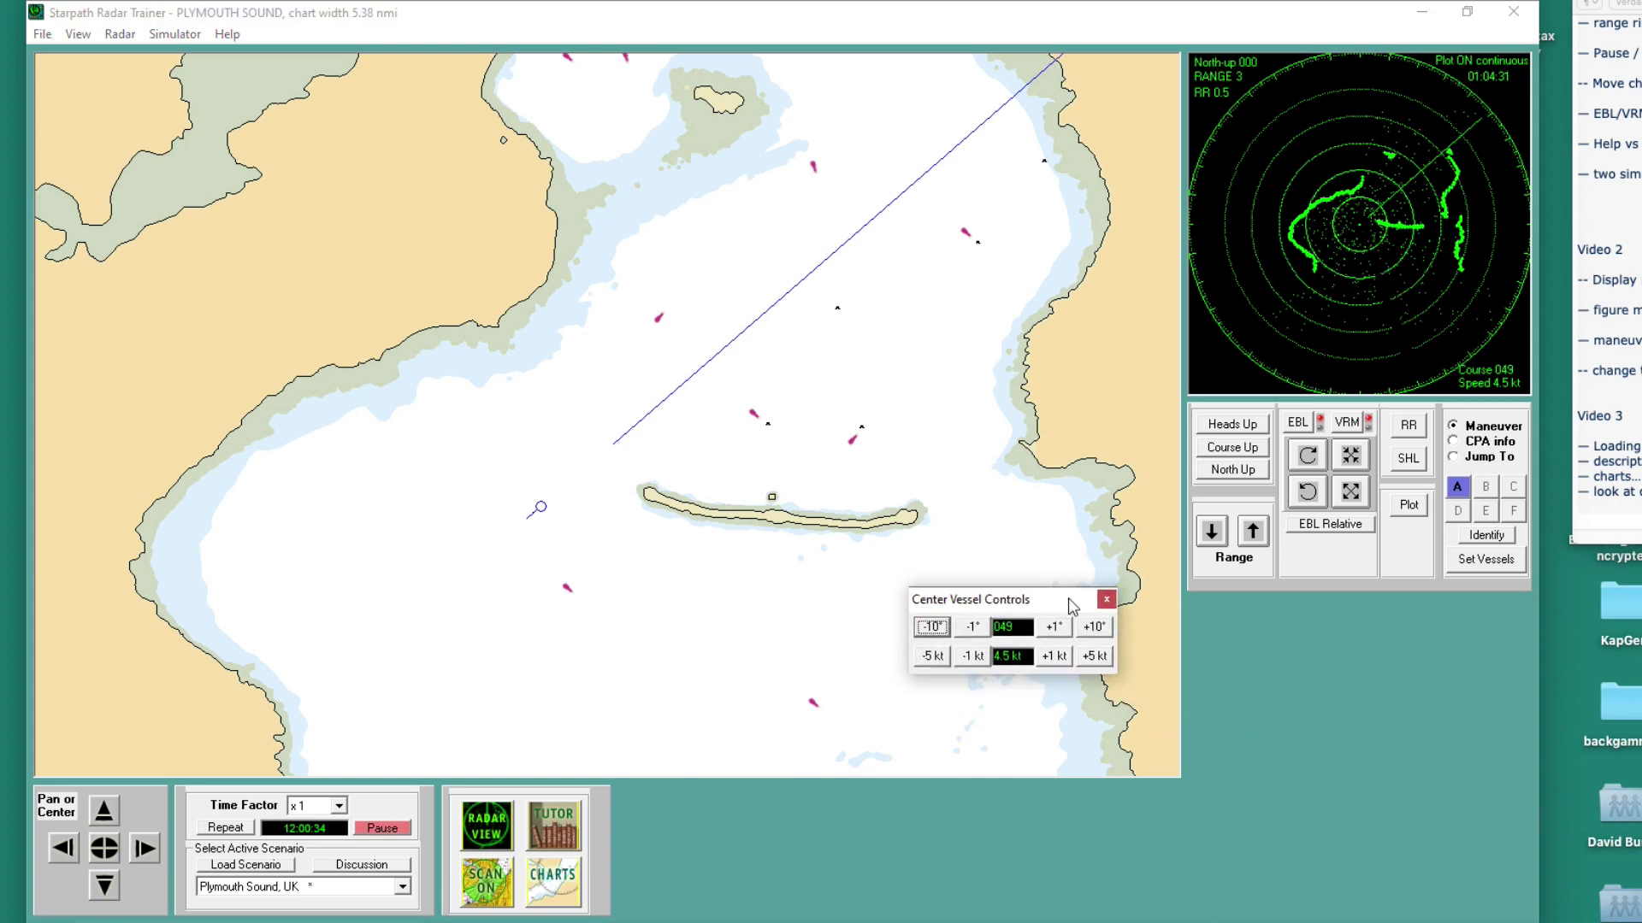
click(254, 867)
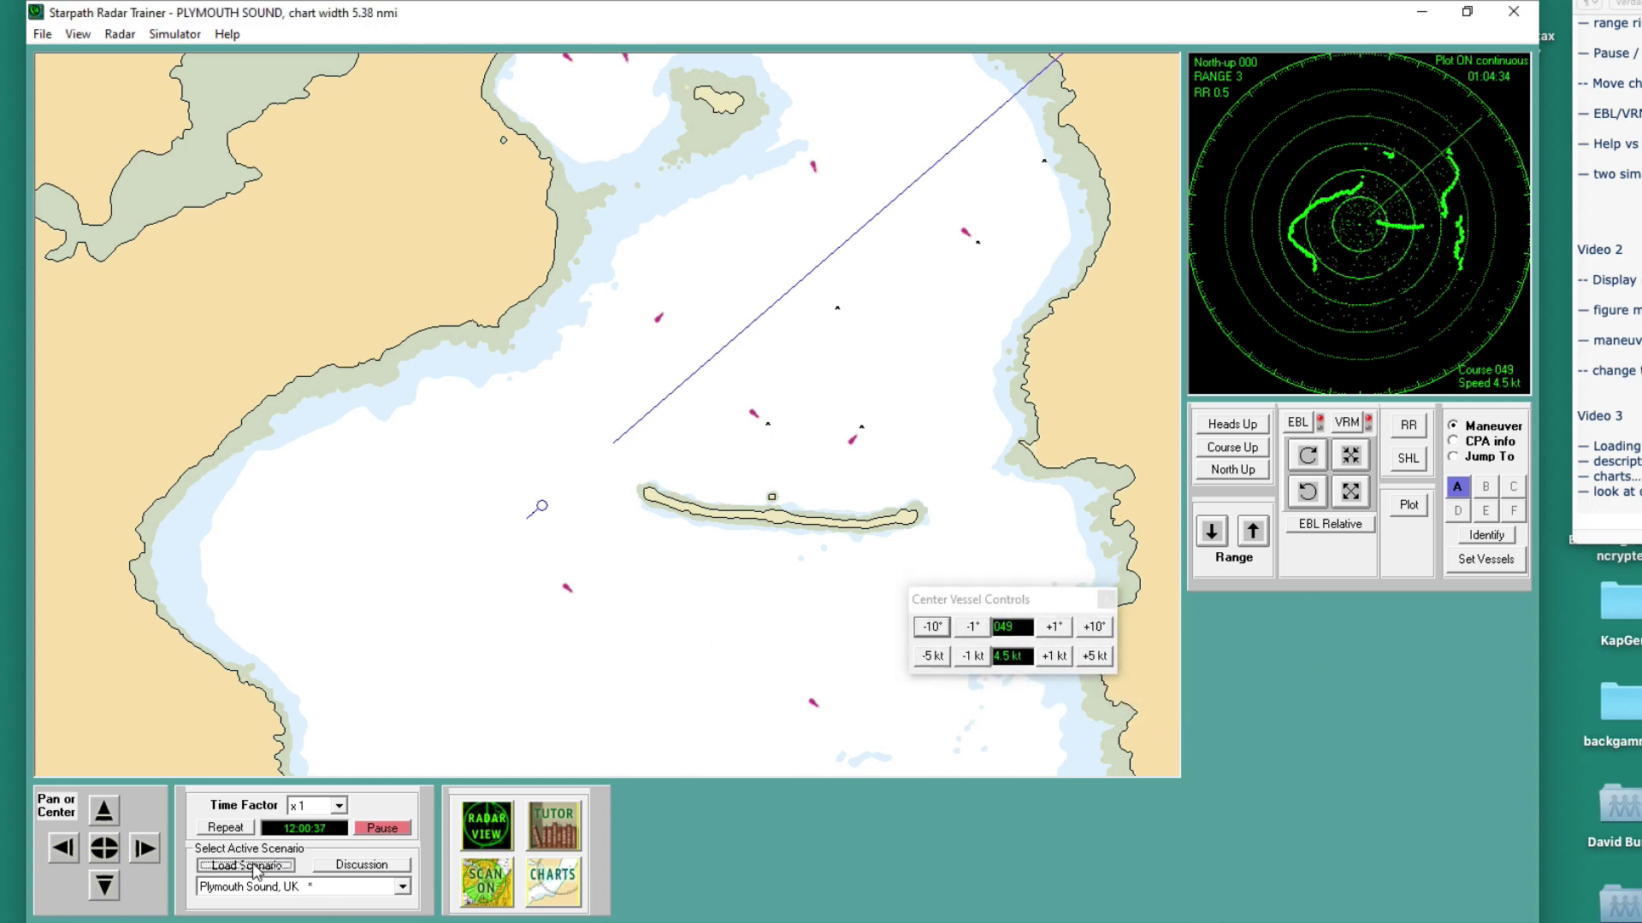
click(932, 655)
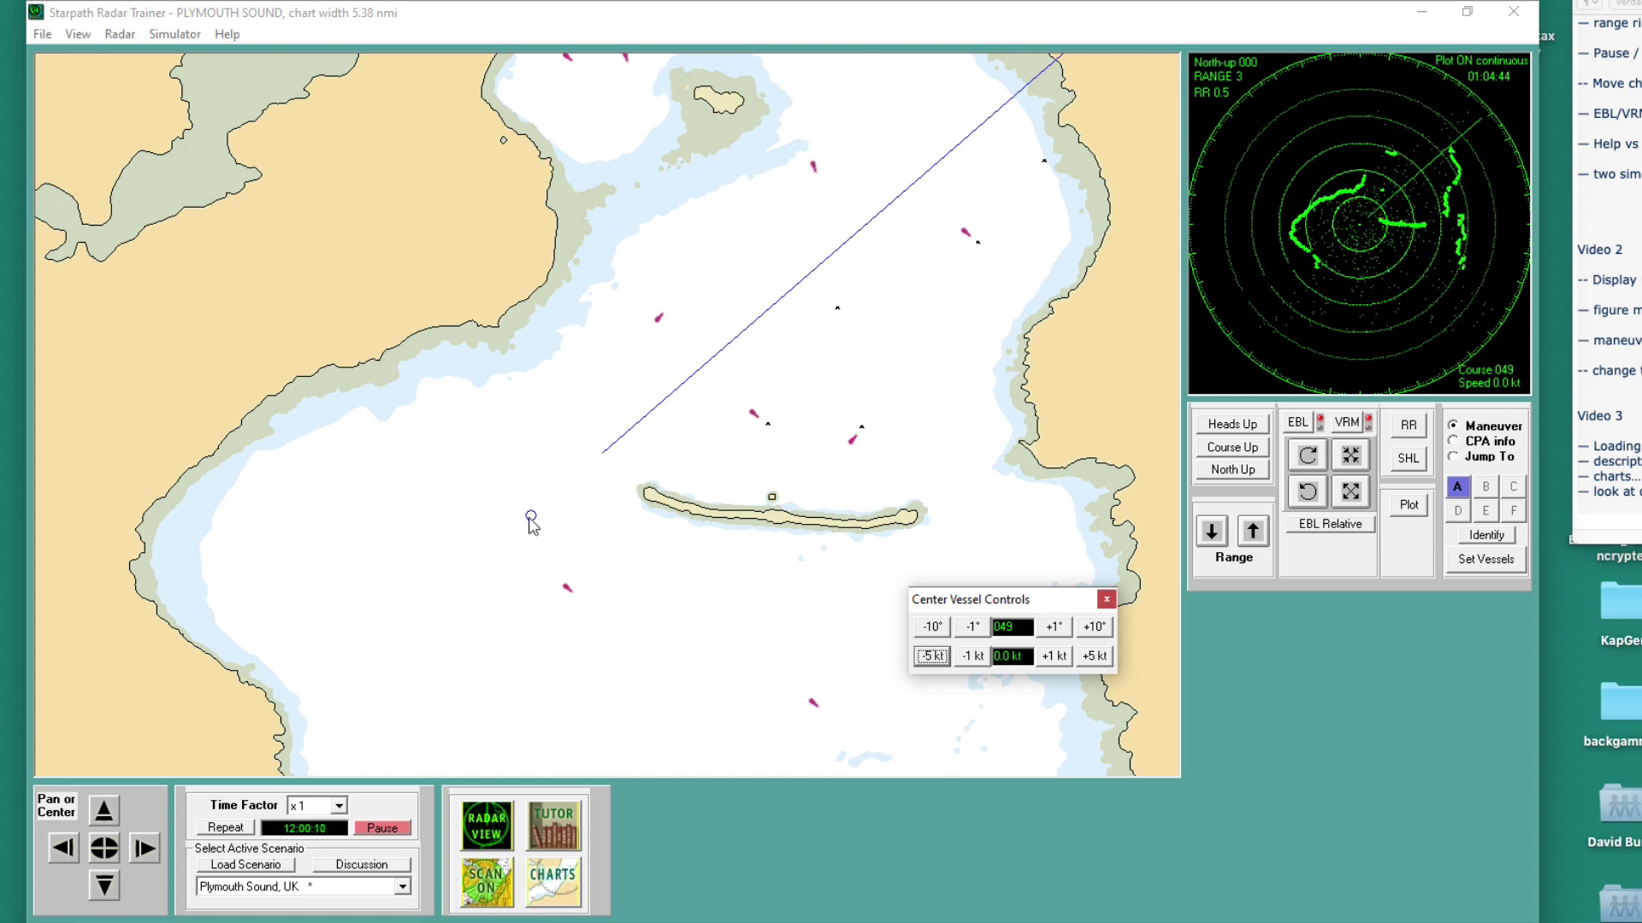
- Briefly show and hide the radar scan on the chart, and reduce the radar range to 0.75
click(474, 879)
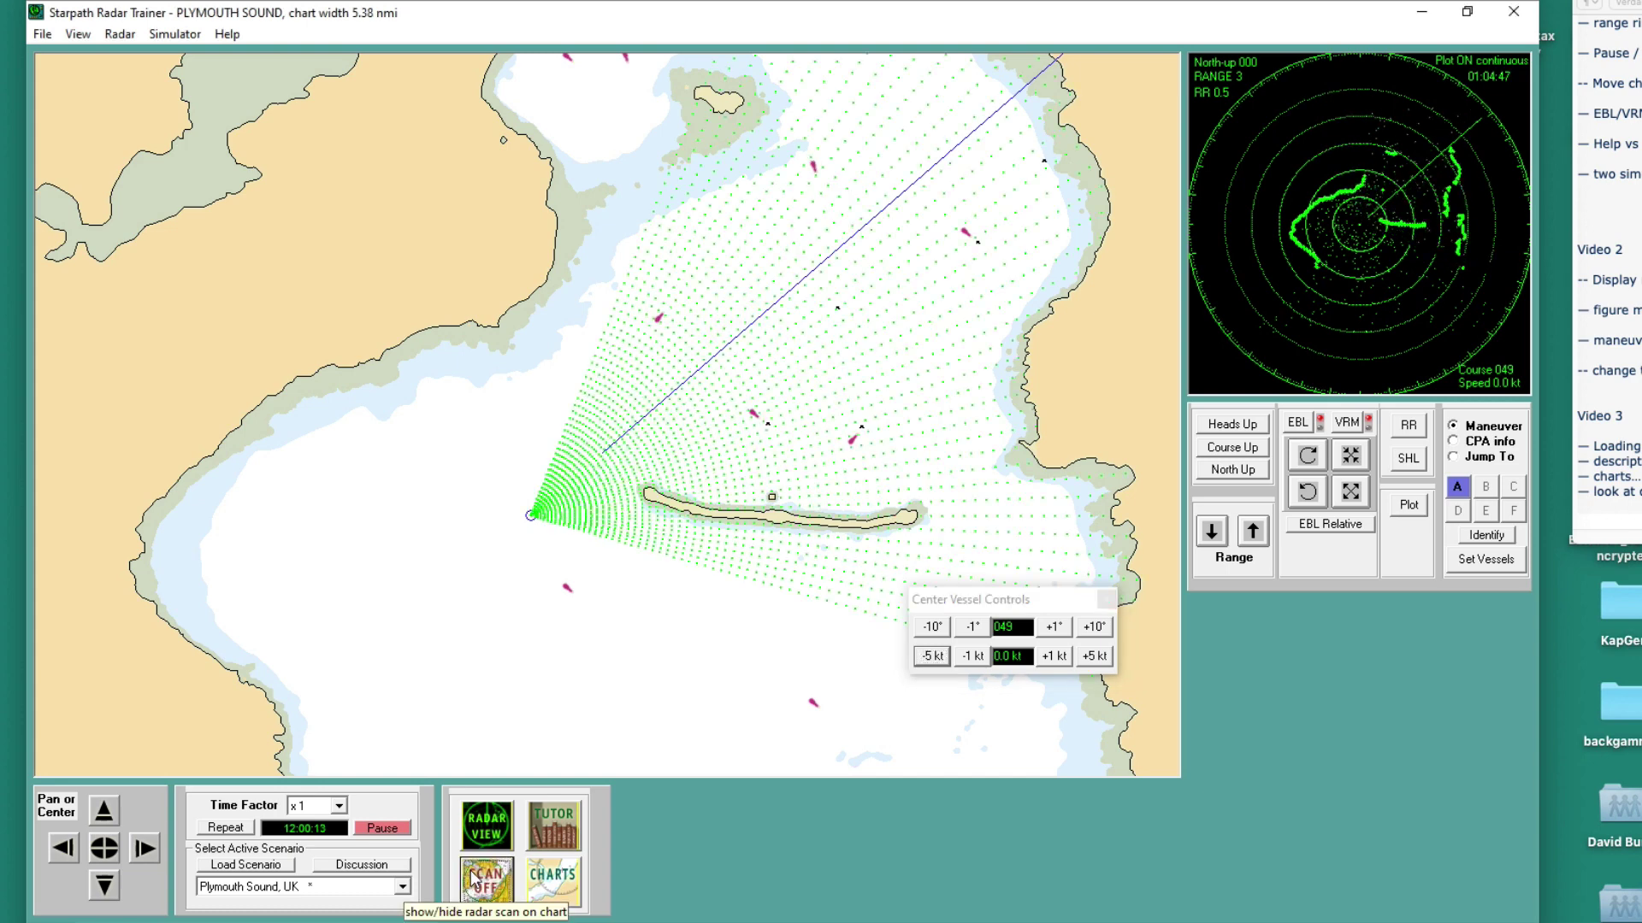
click(475, 879)
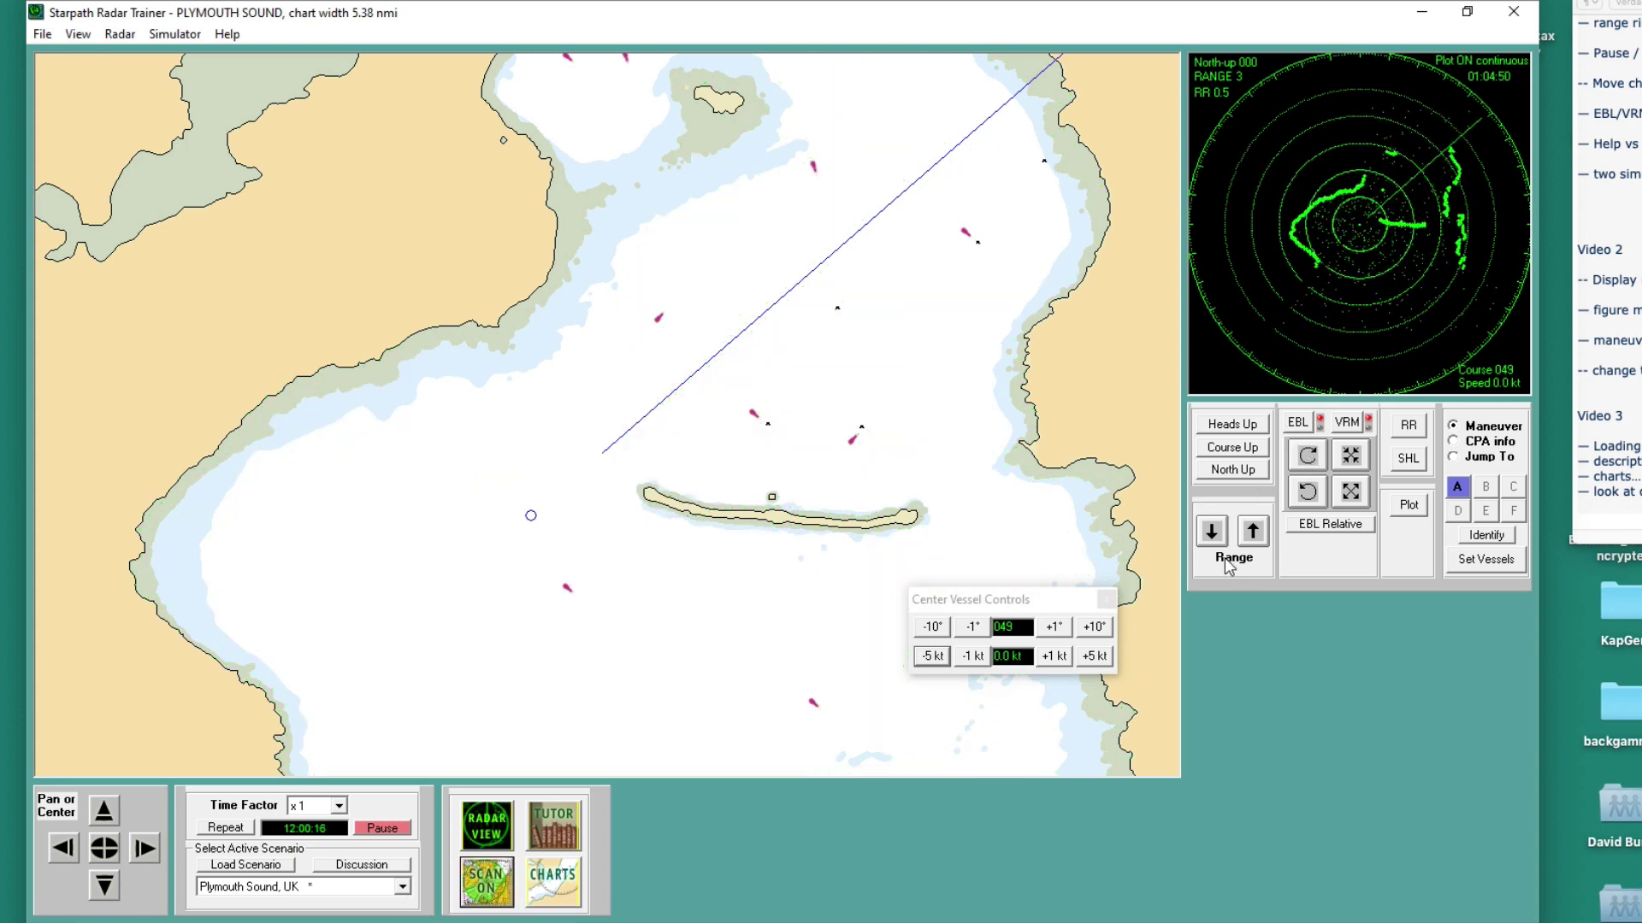
click(1217, 536)
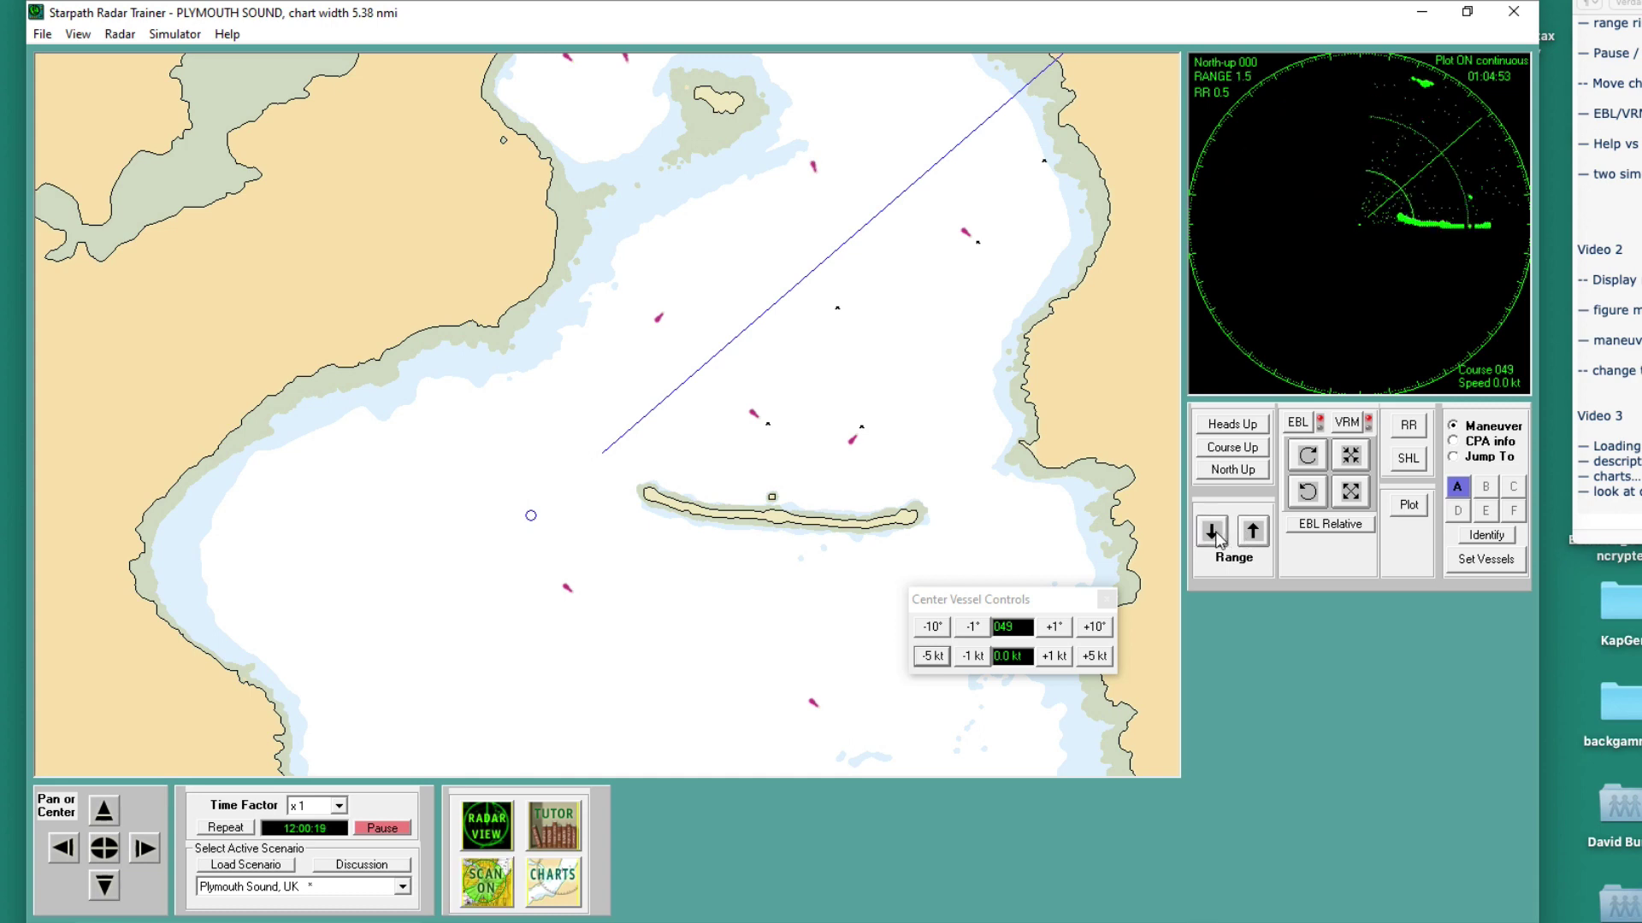
click(1218, 535)
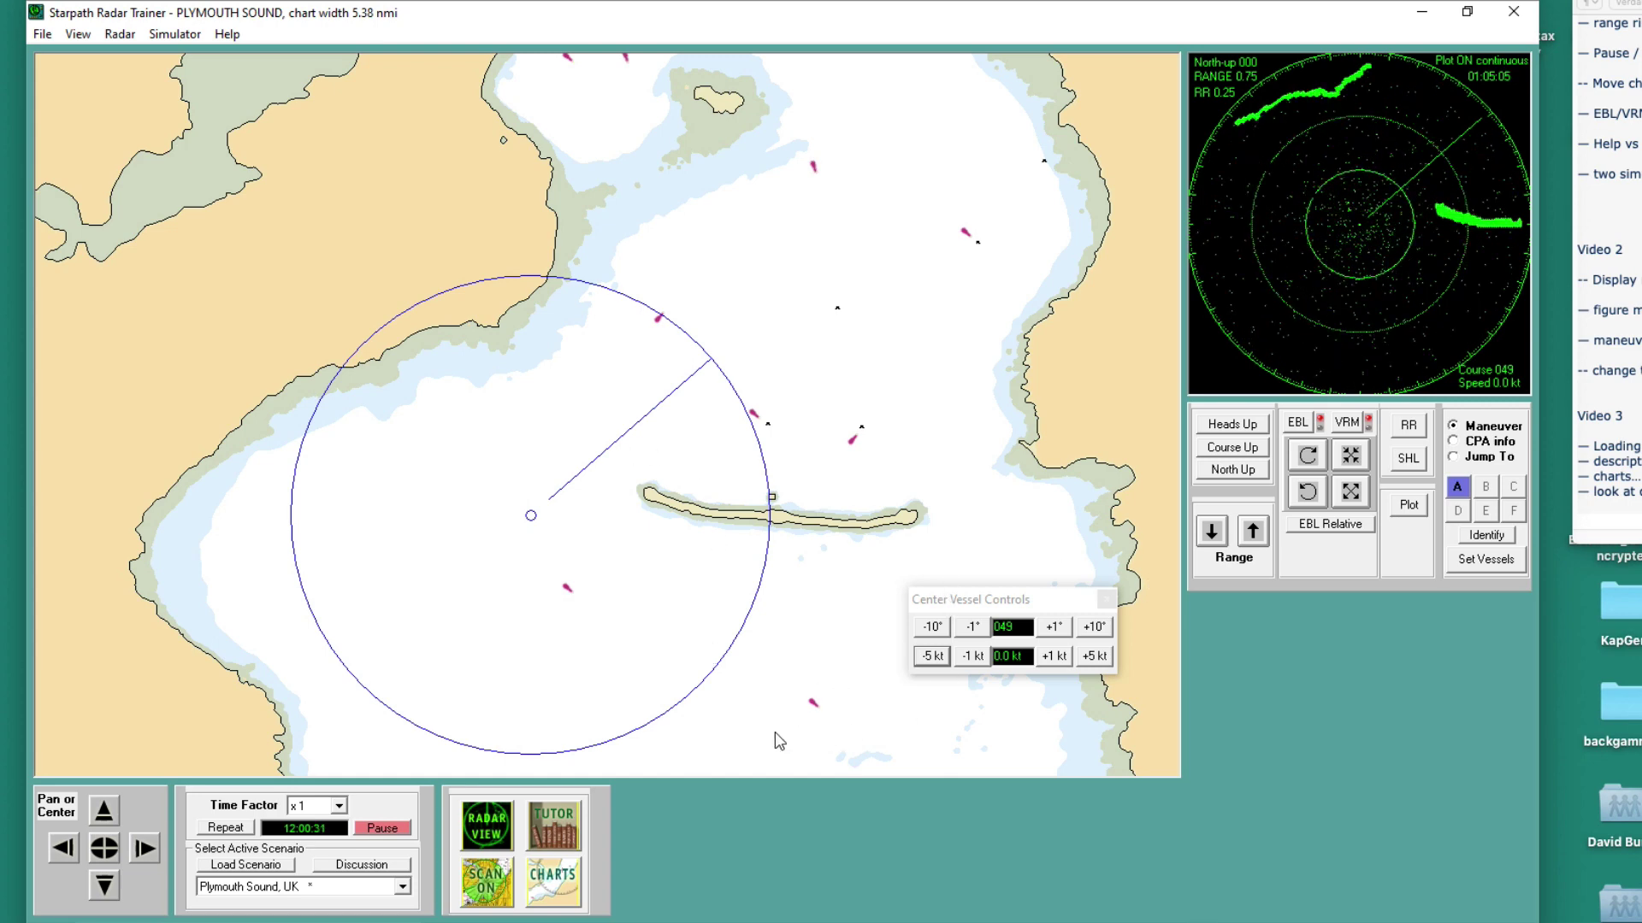
- Select Sooke Inlet as the active scenario without loading it, and read its discussion
click(285, 895)
scroll(257, 897, down, 5)
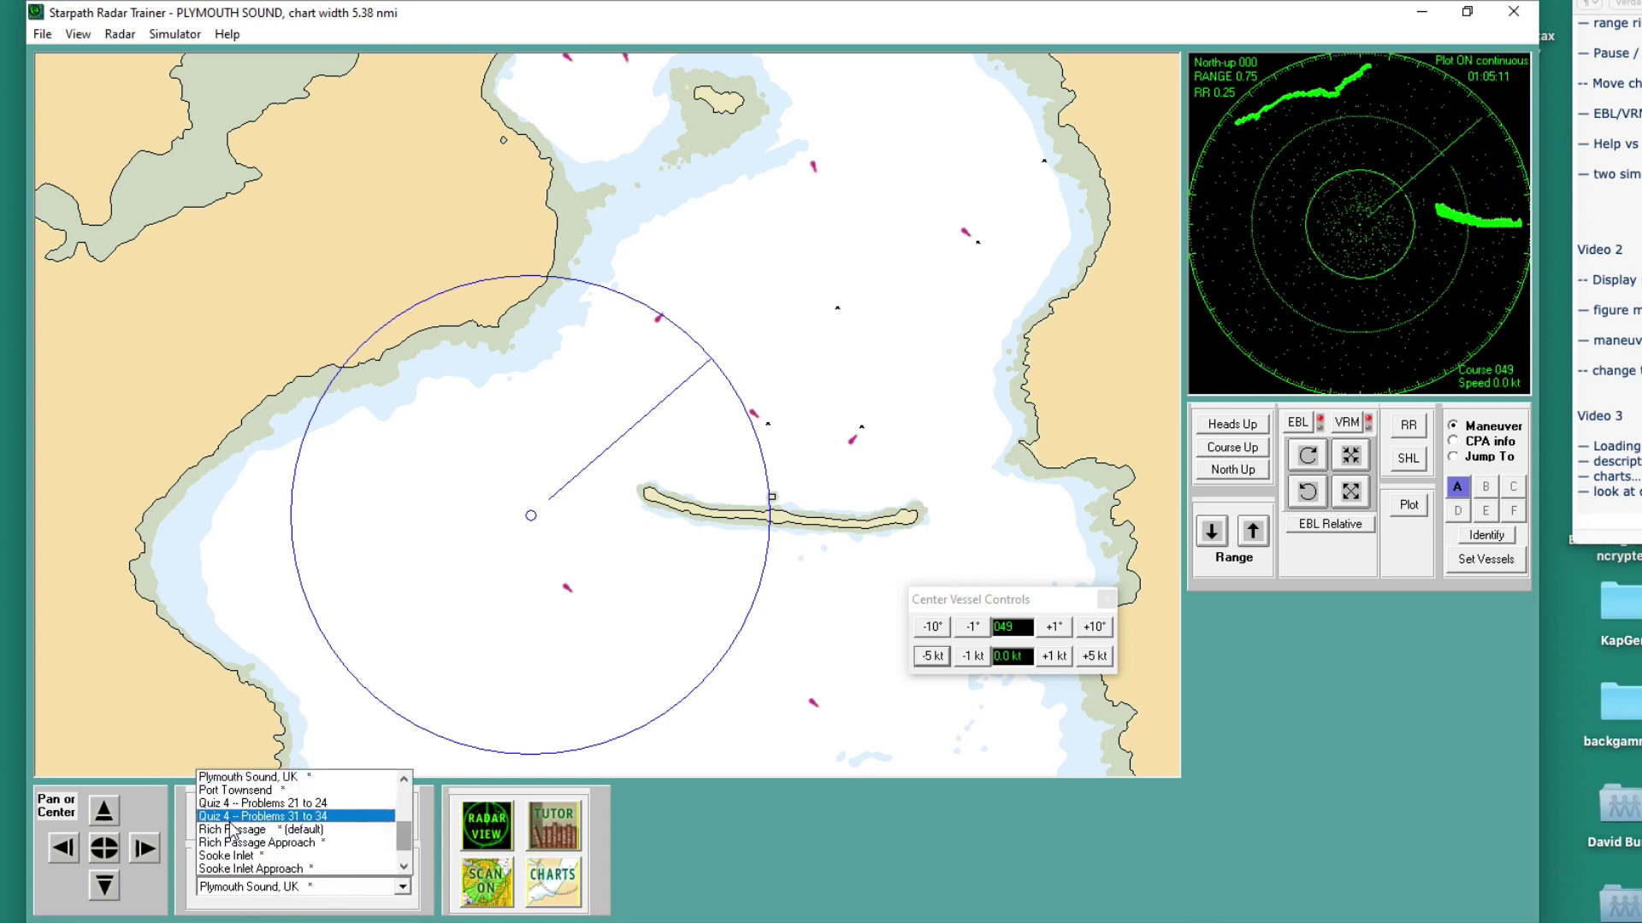
click(244, 856)
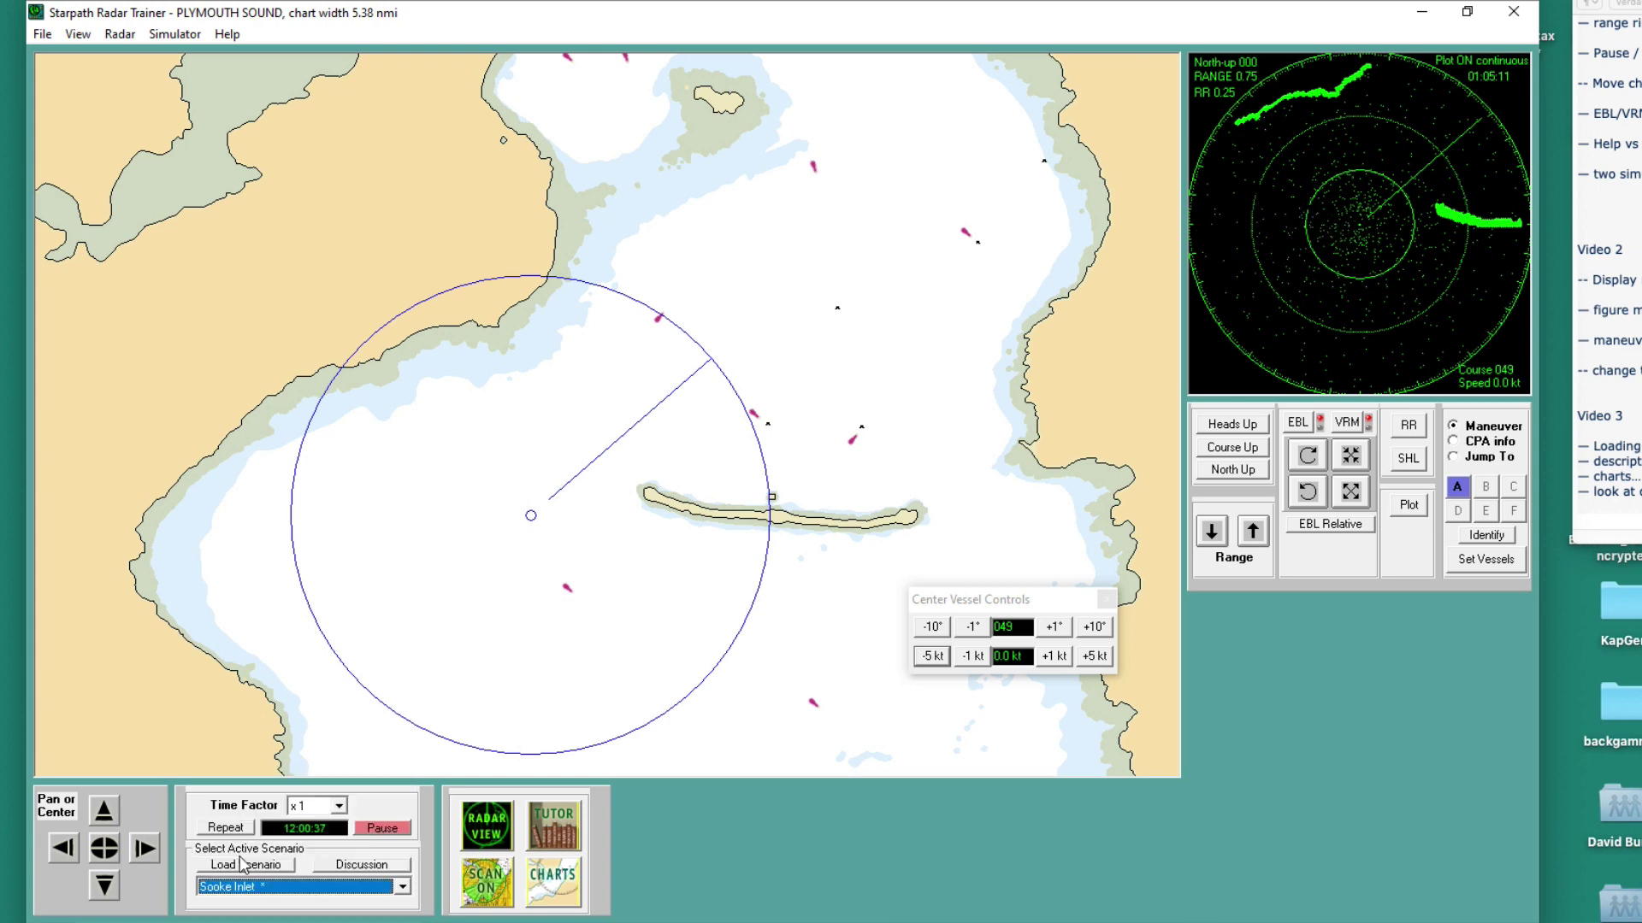
click(360, 865)
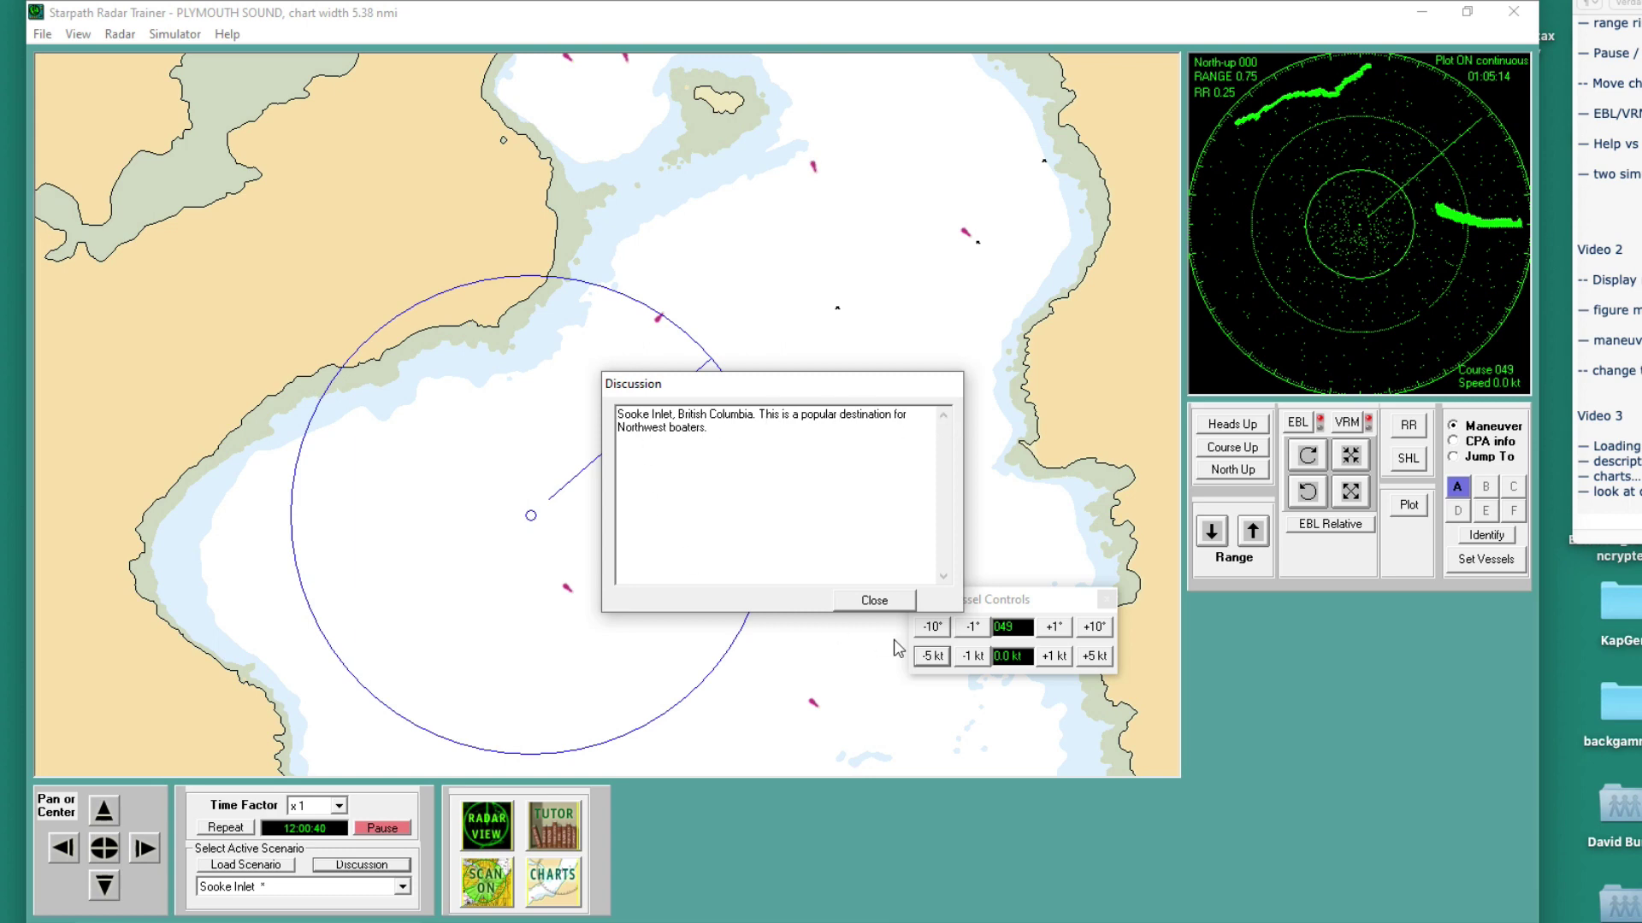
click(874, 601)
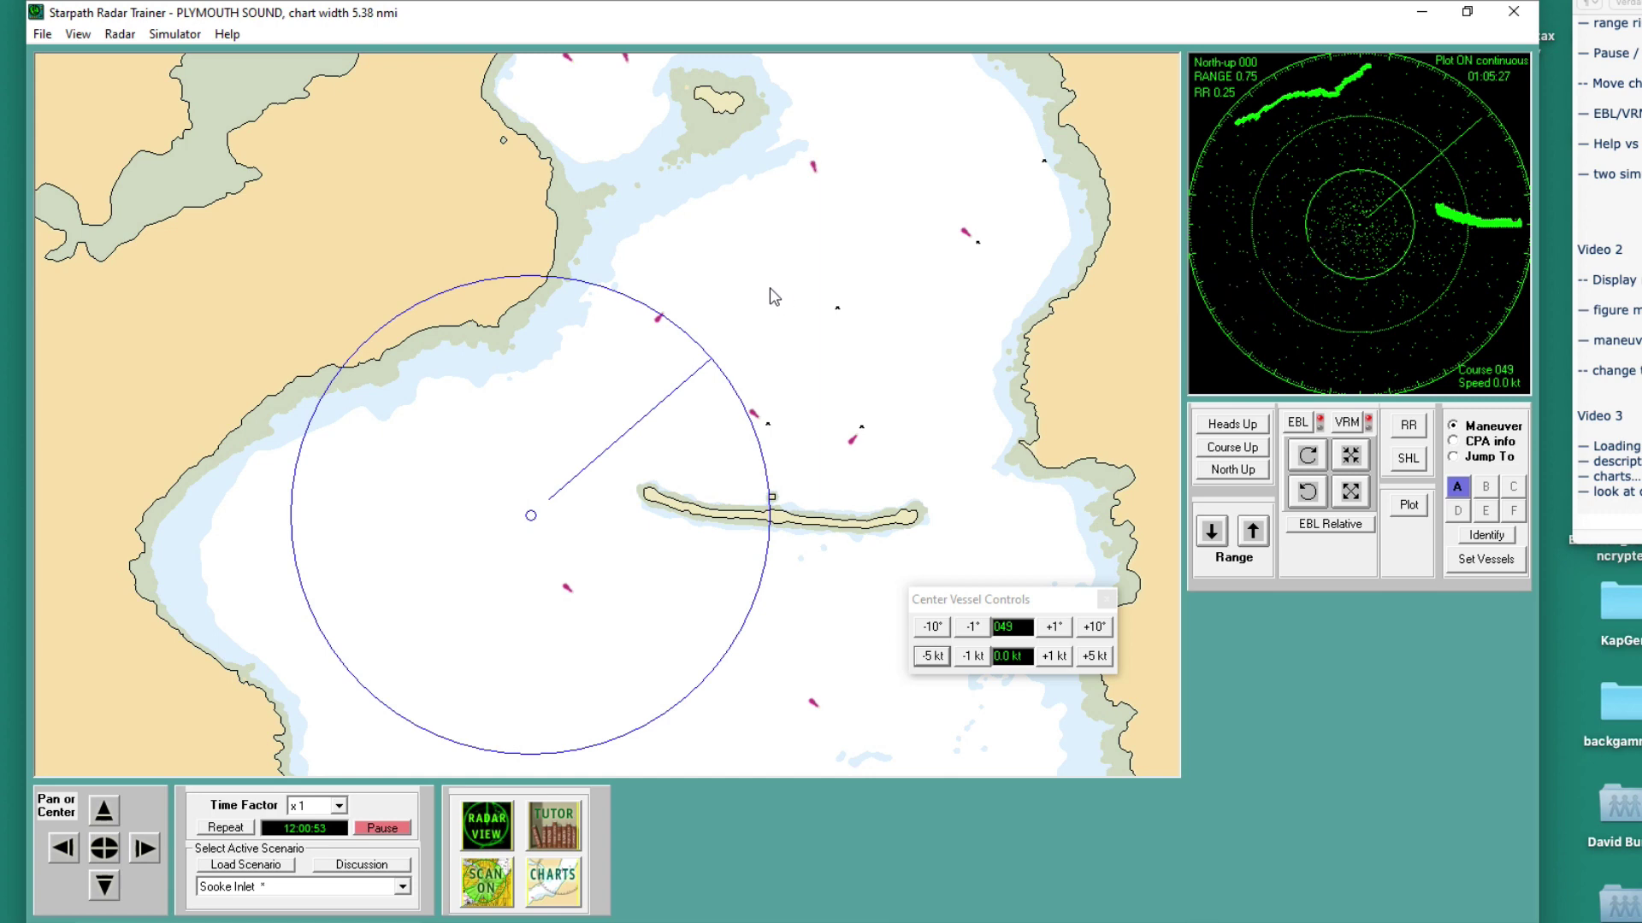
- Open the overview of training region charts and move its window lower to uncover the simulator's menus
click(549, 879)
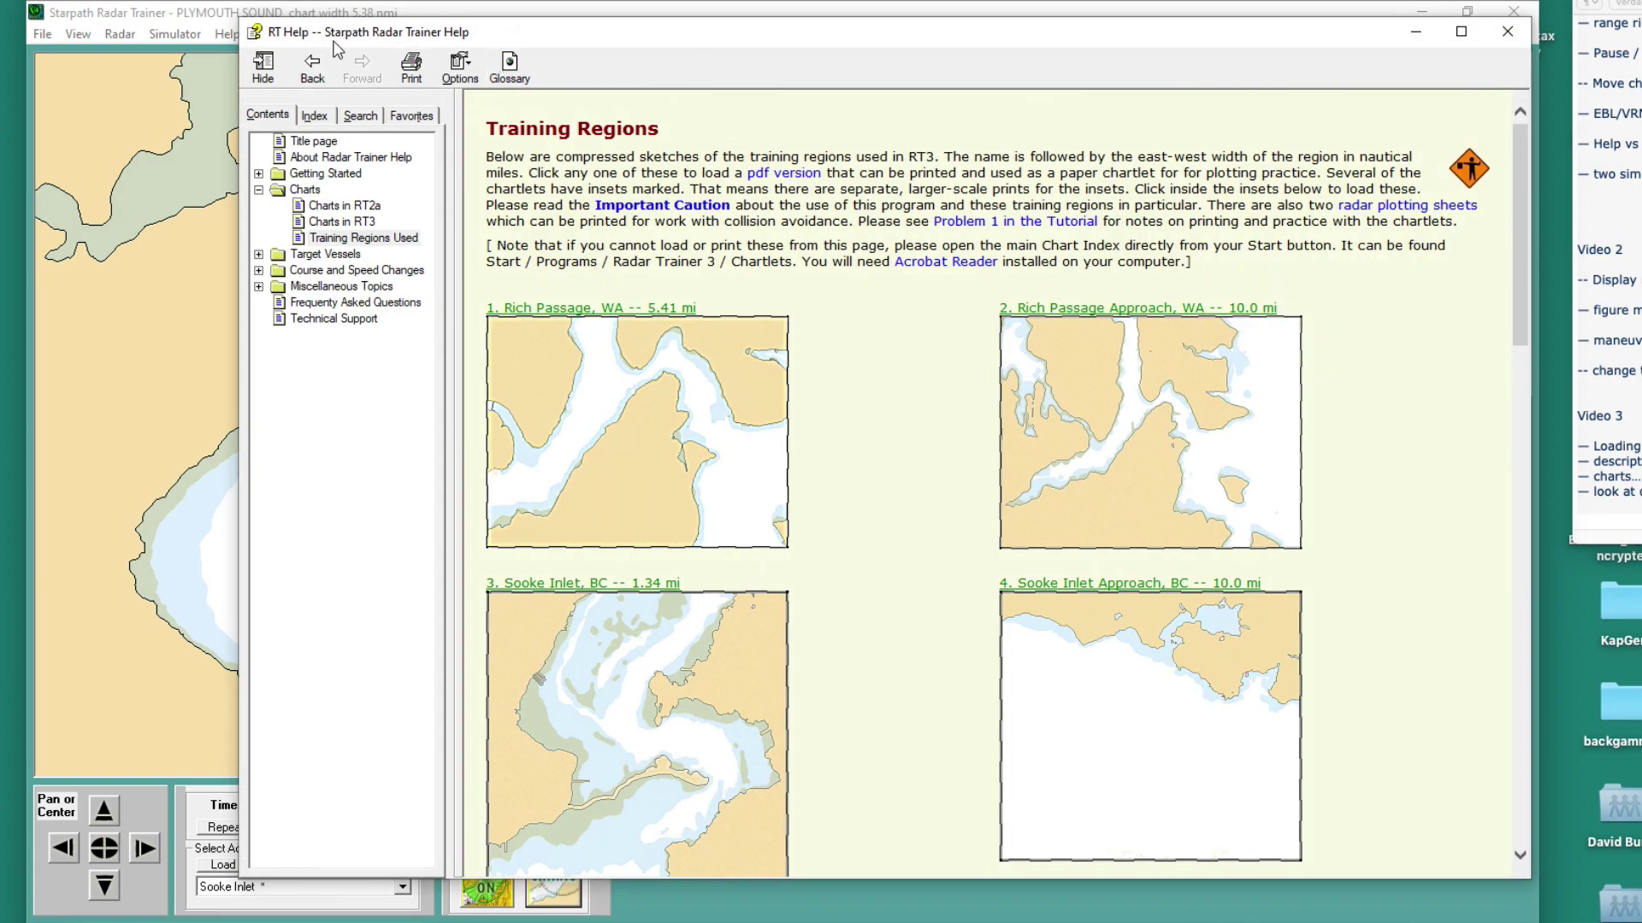
drag(653, 40, 620, 64)
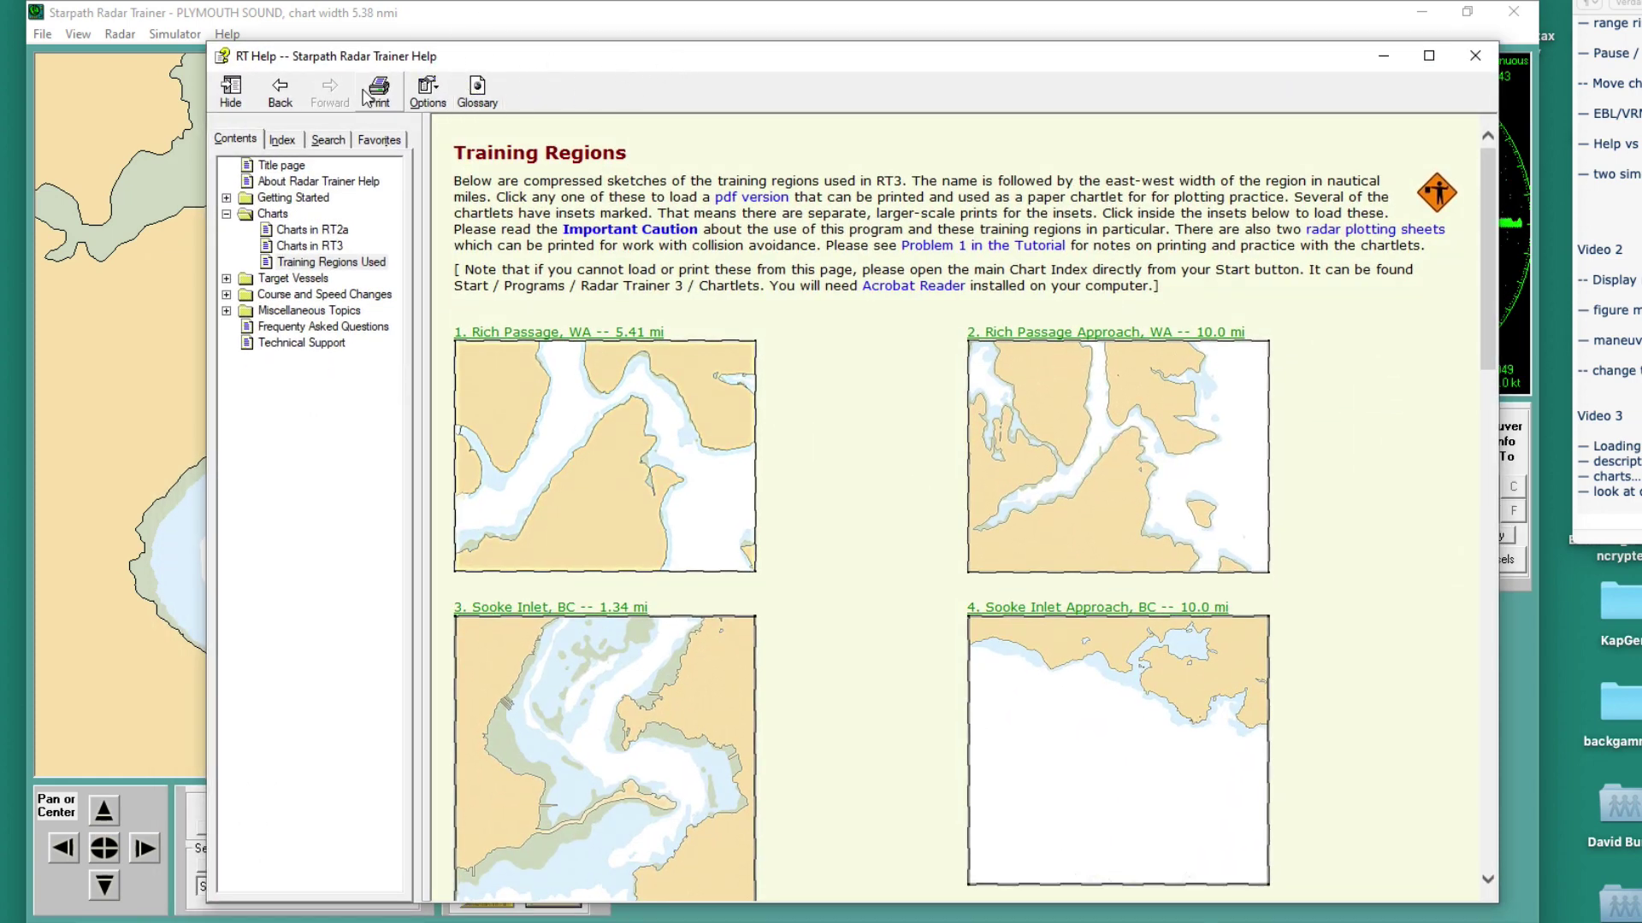
drag(490, 60, 479, 101)
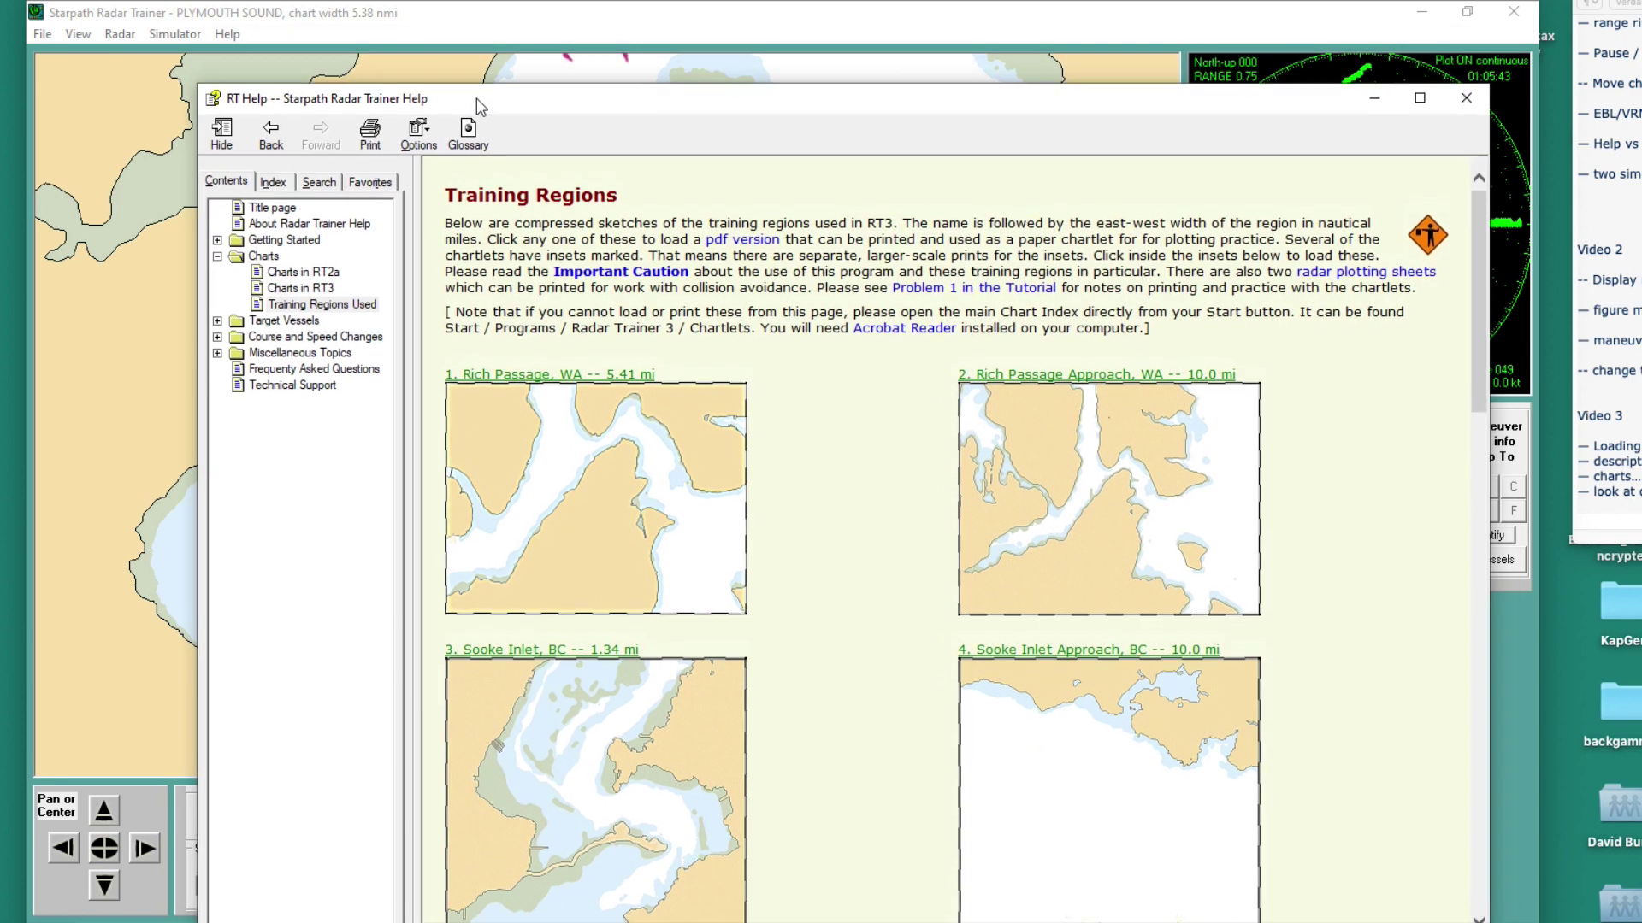
- Reach the Training Regions page from the help topics through Charts in RT3, and move the help window aside
click(229, 38)
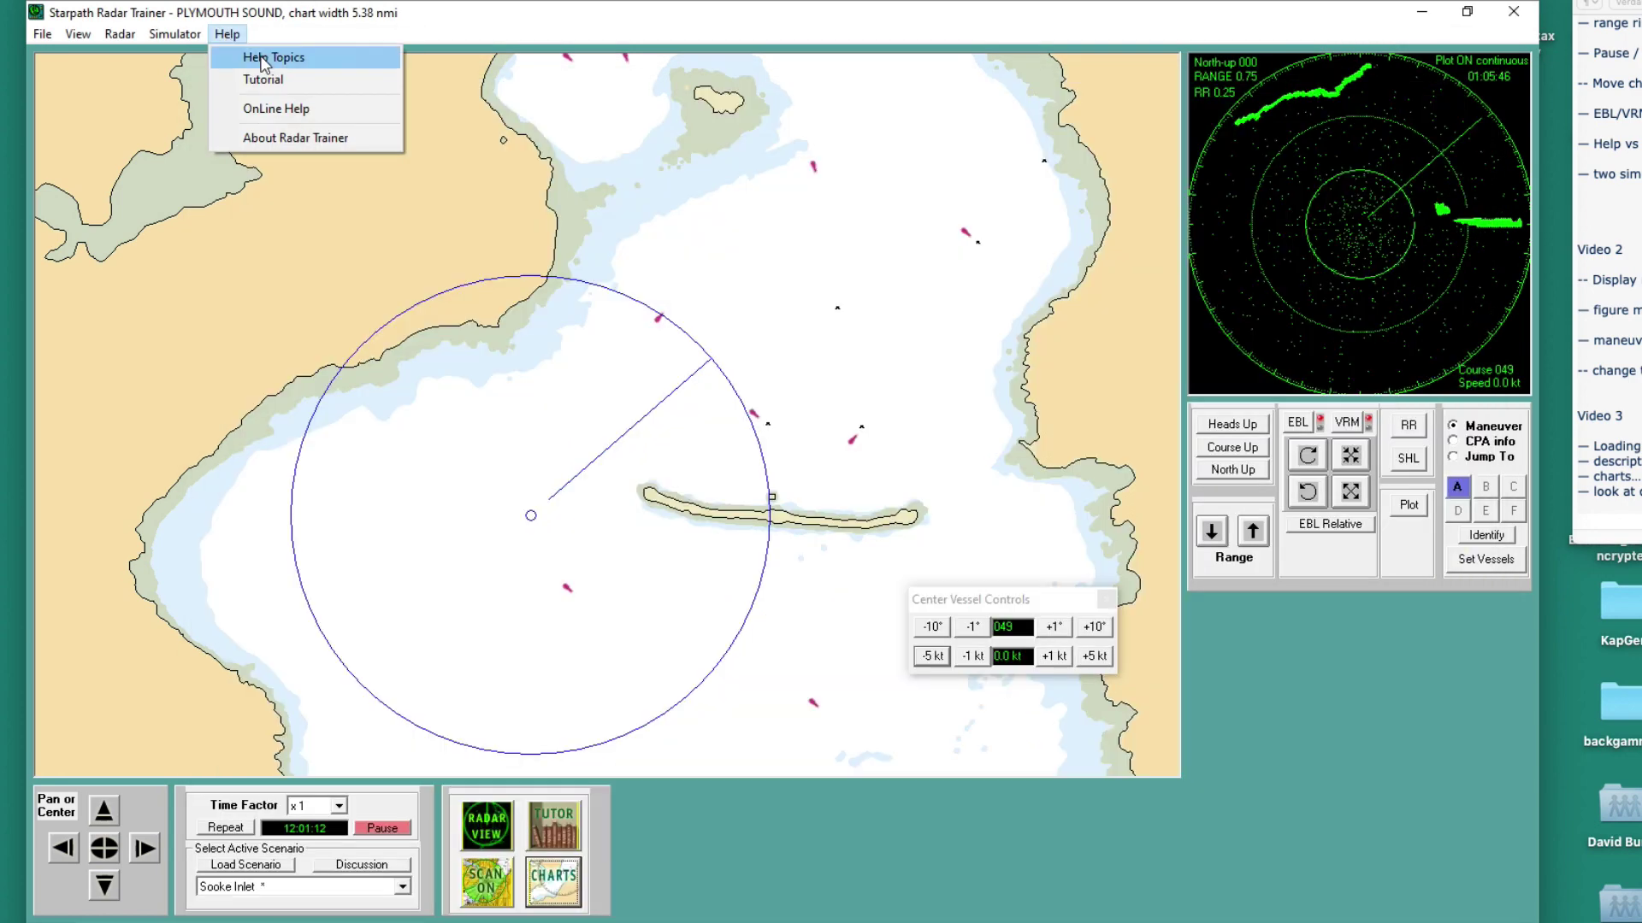
click(264, 58)
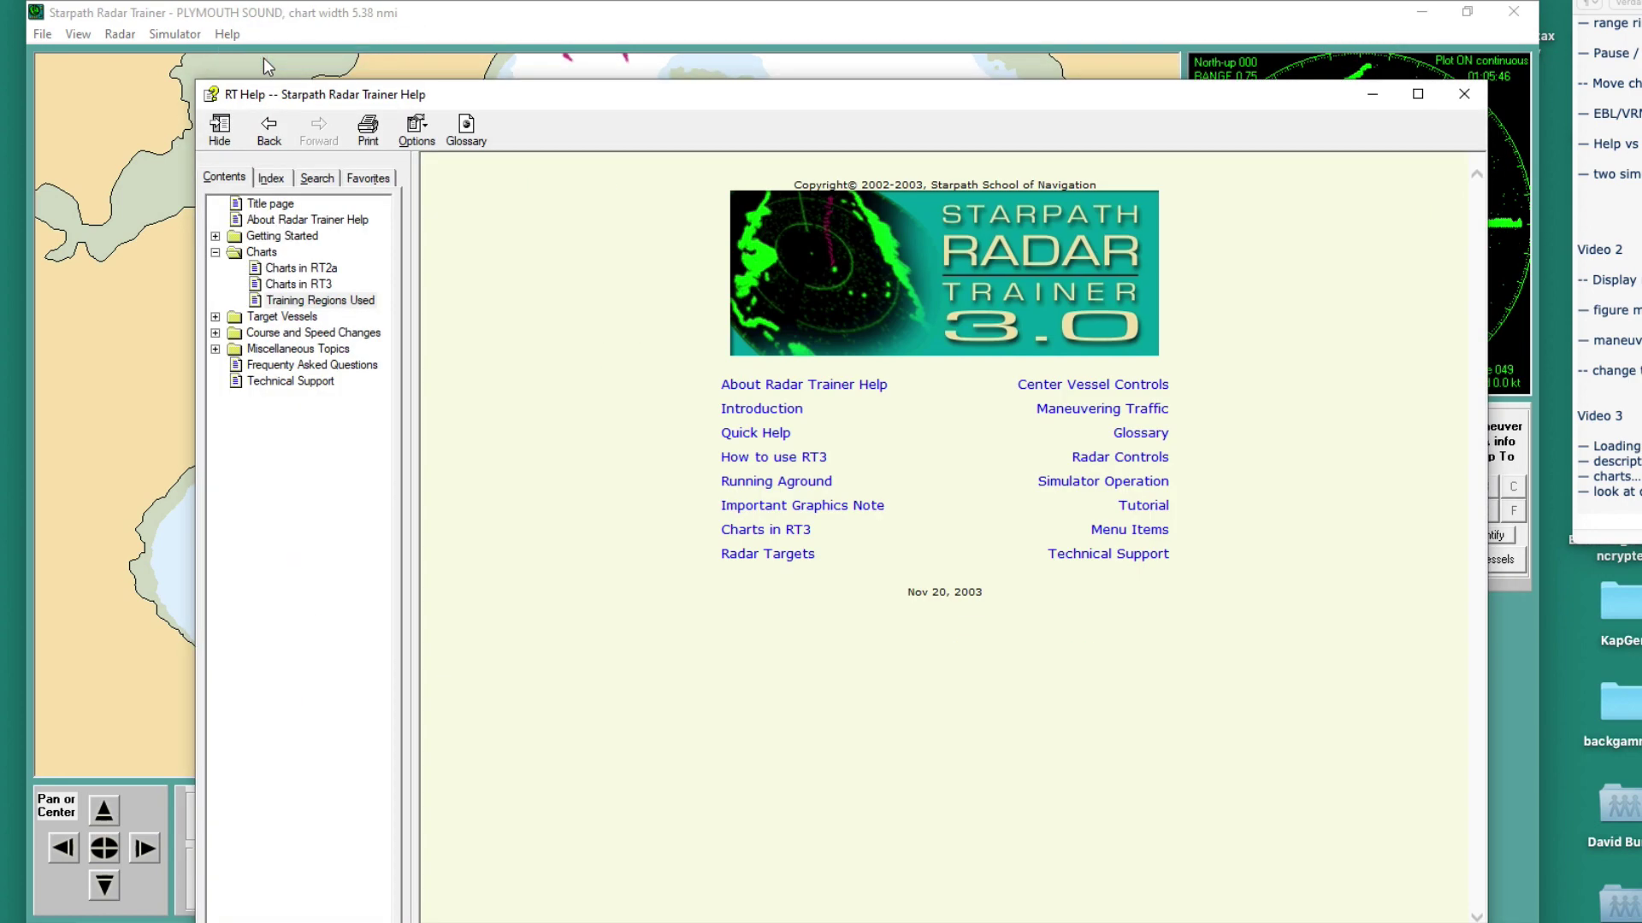
click(295, 285)
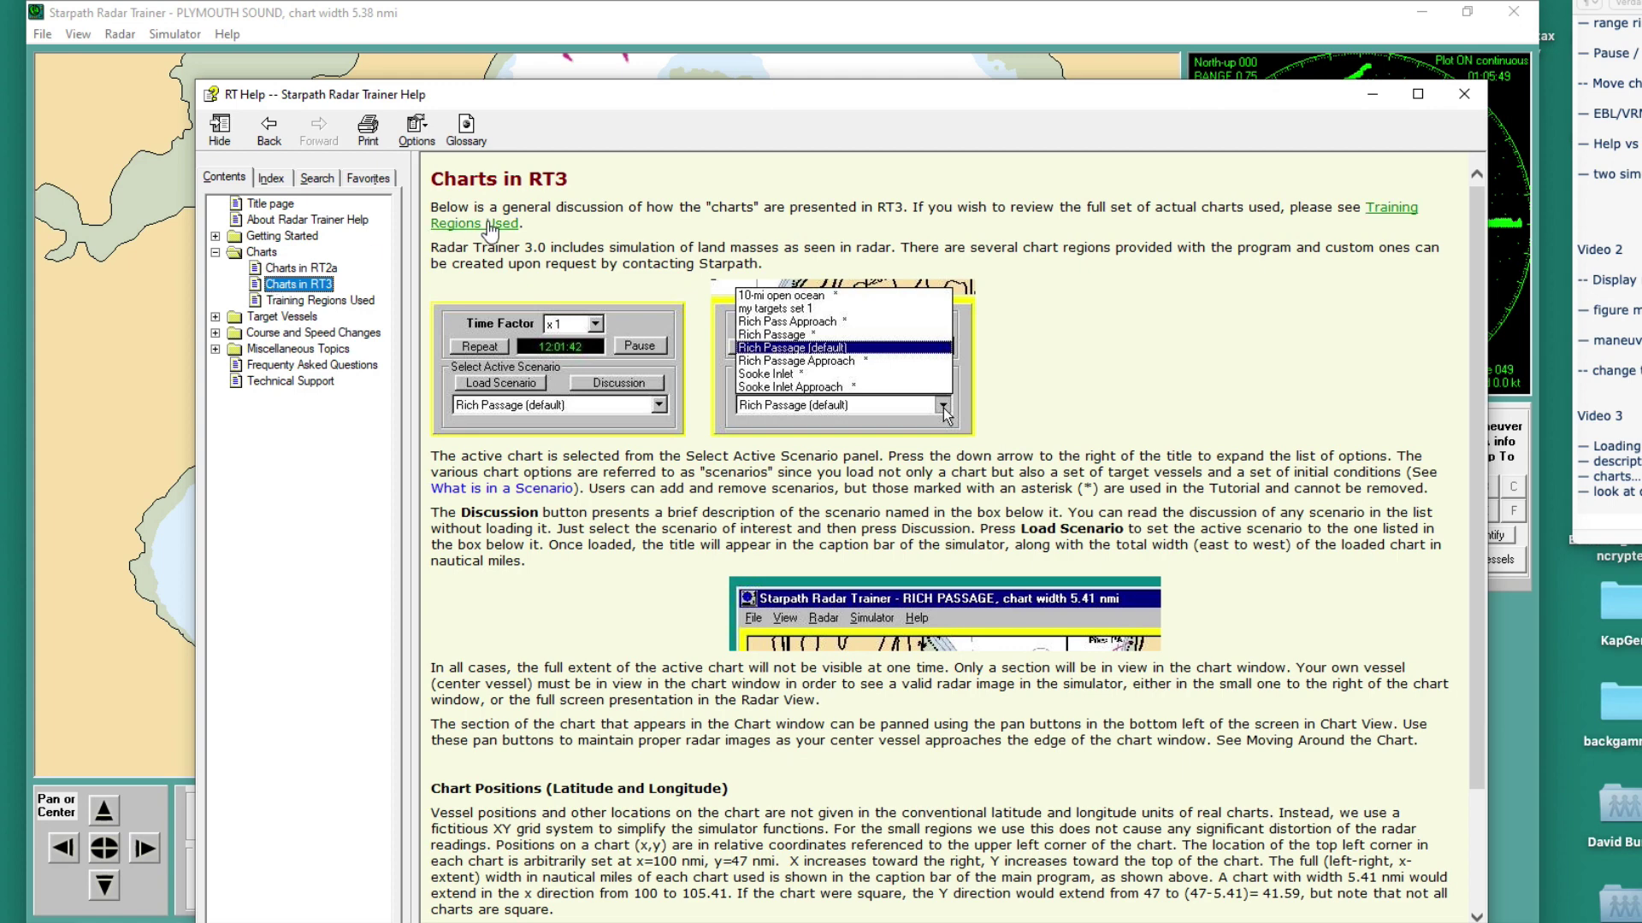
click(1393, 212)
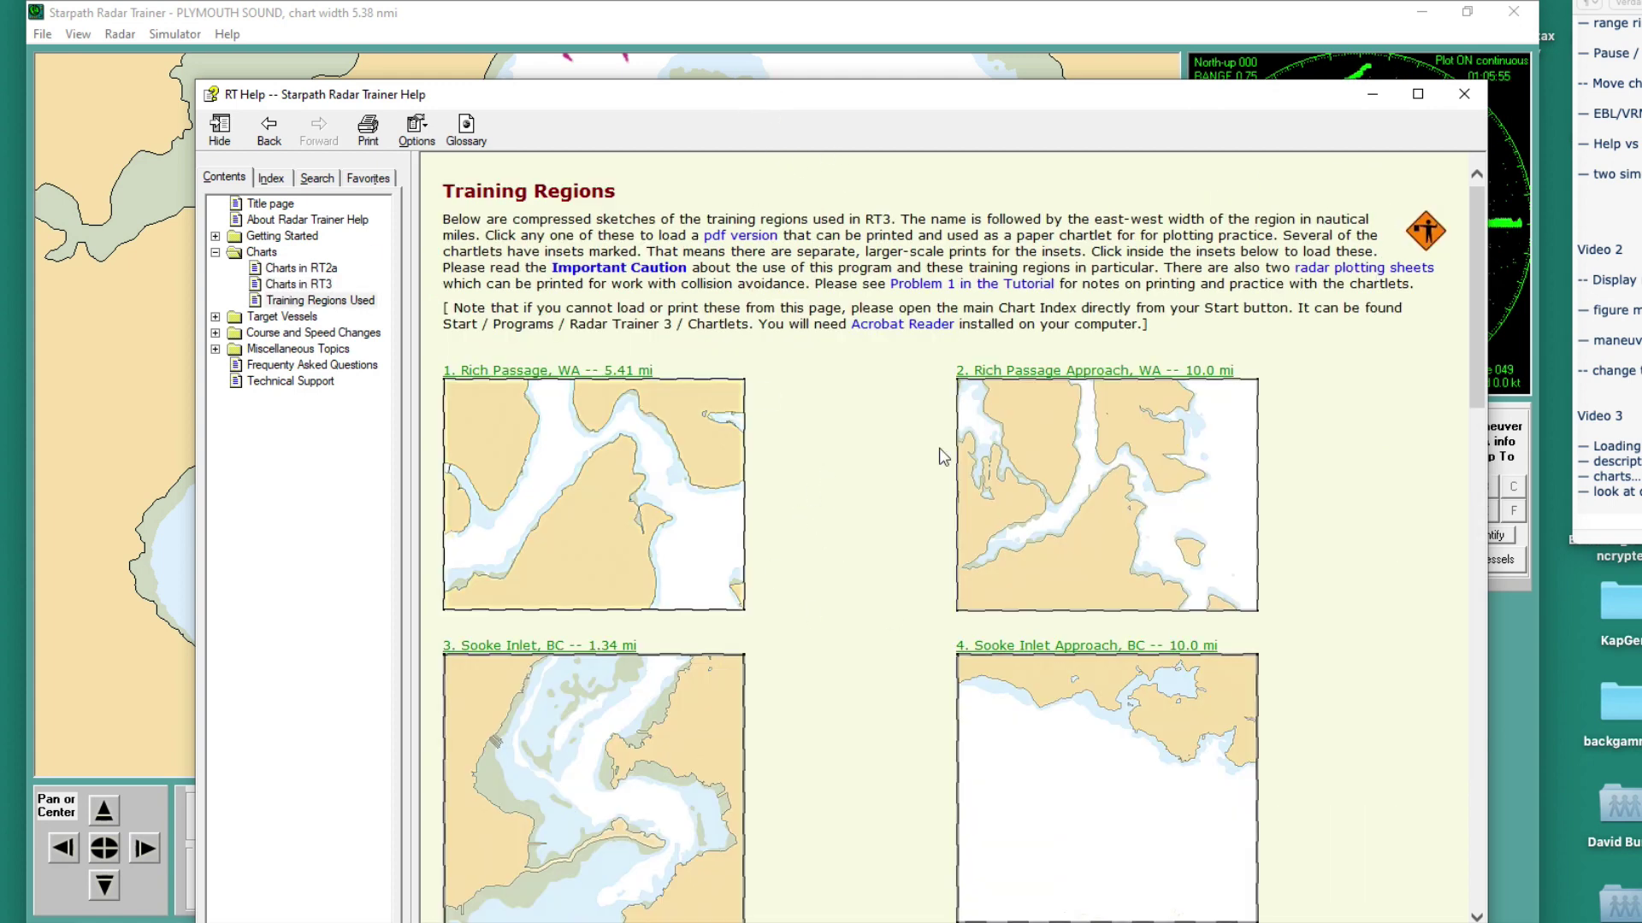
drag(744, 104, 1261, 143)
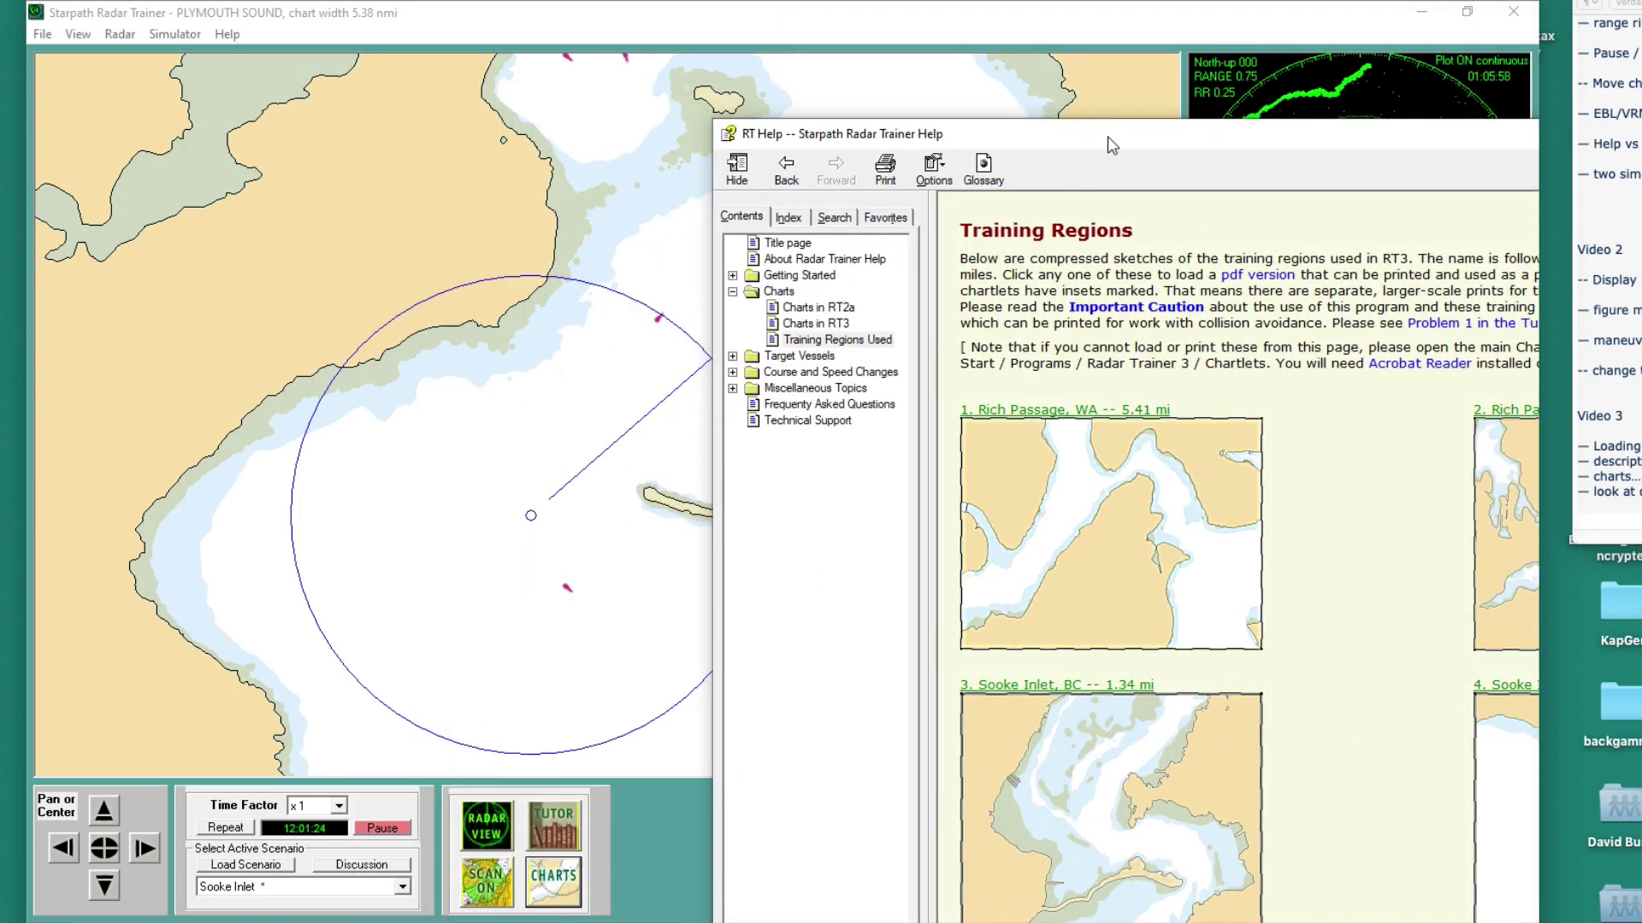
- Find chartlet 6, Plymouth Sound, UK, among the training regions and open its printable version
drag(1106, 136, 536, 25)
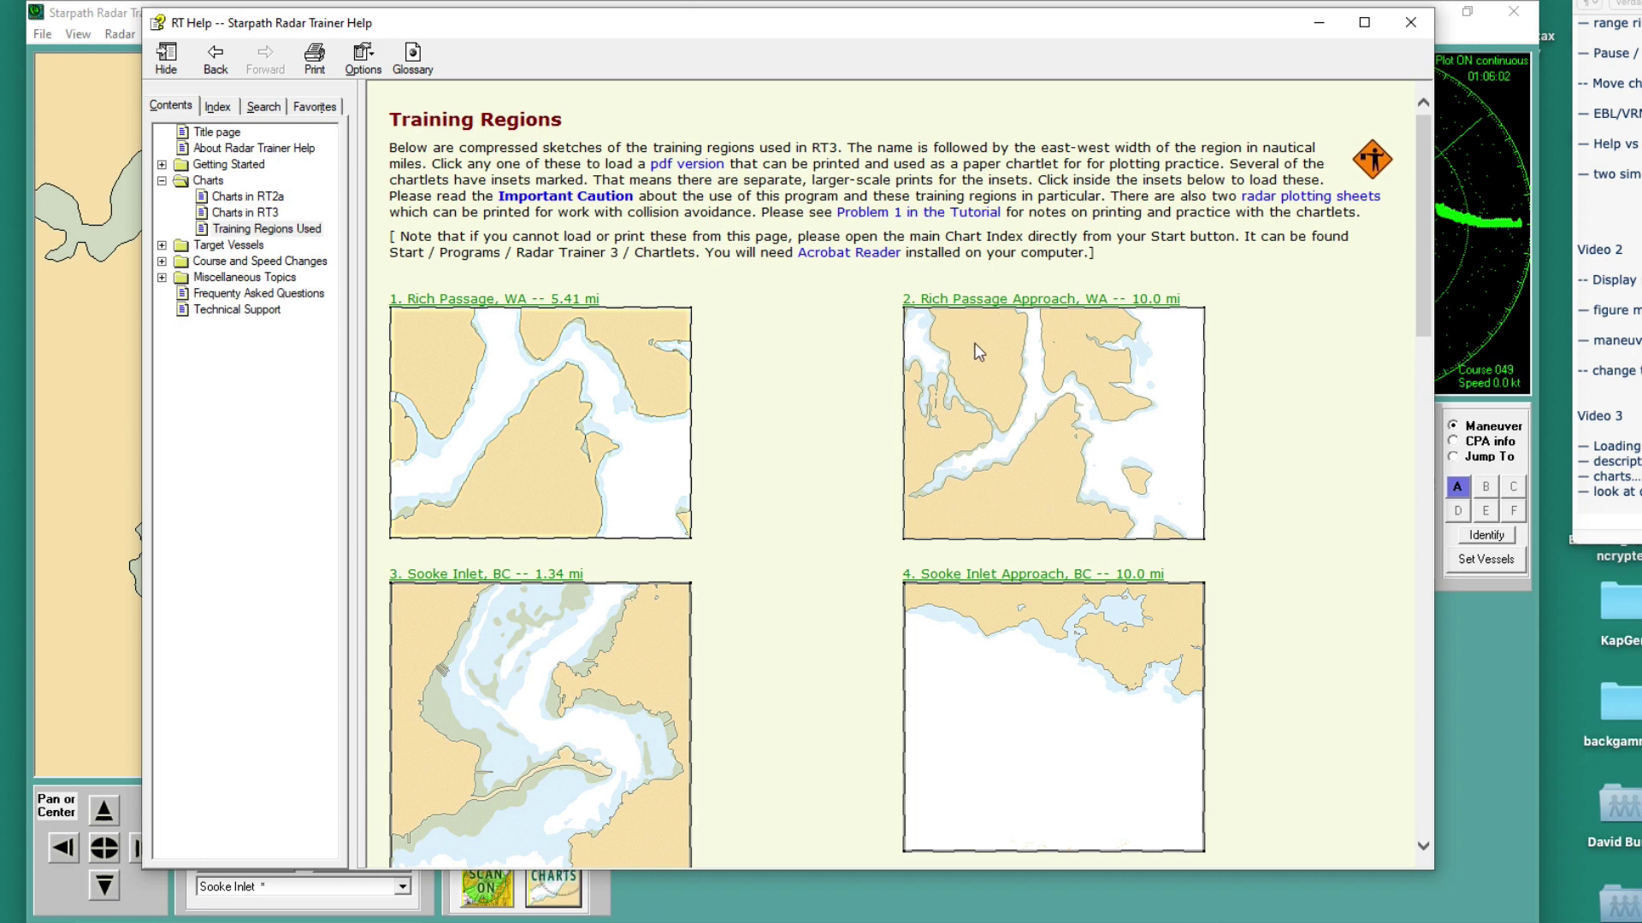
scroll(787, 496, down, 5)
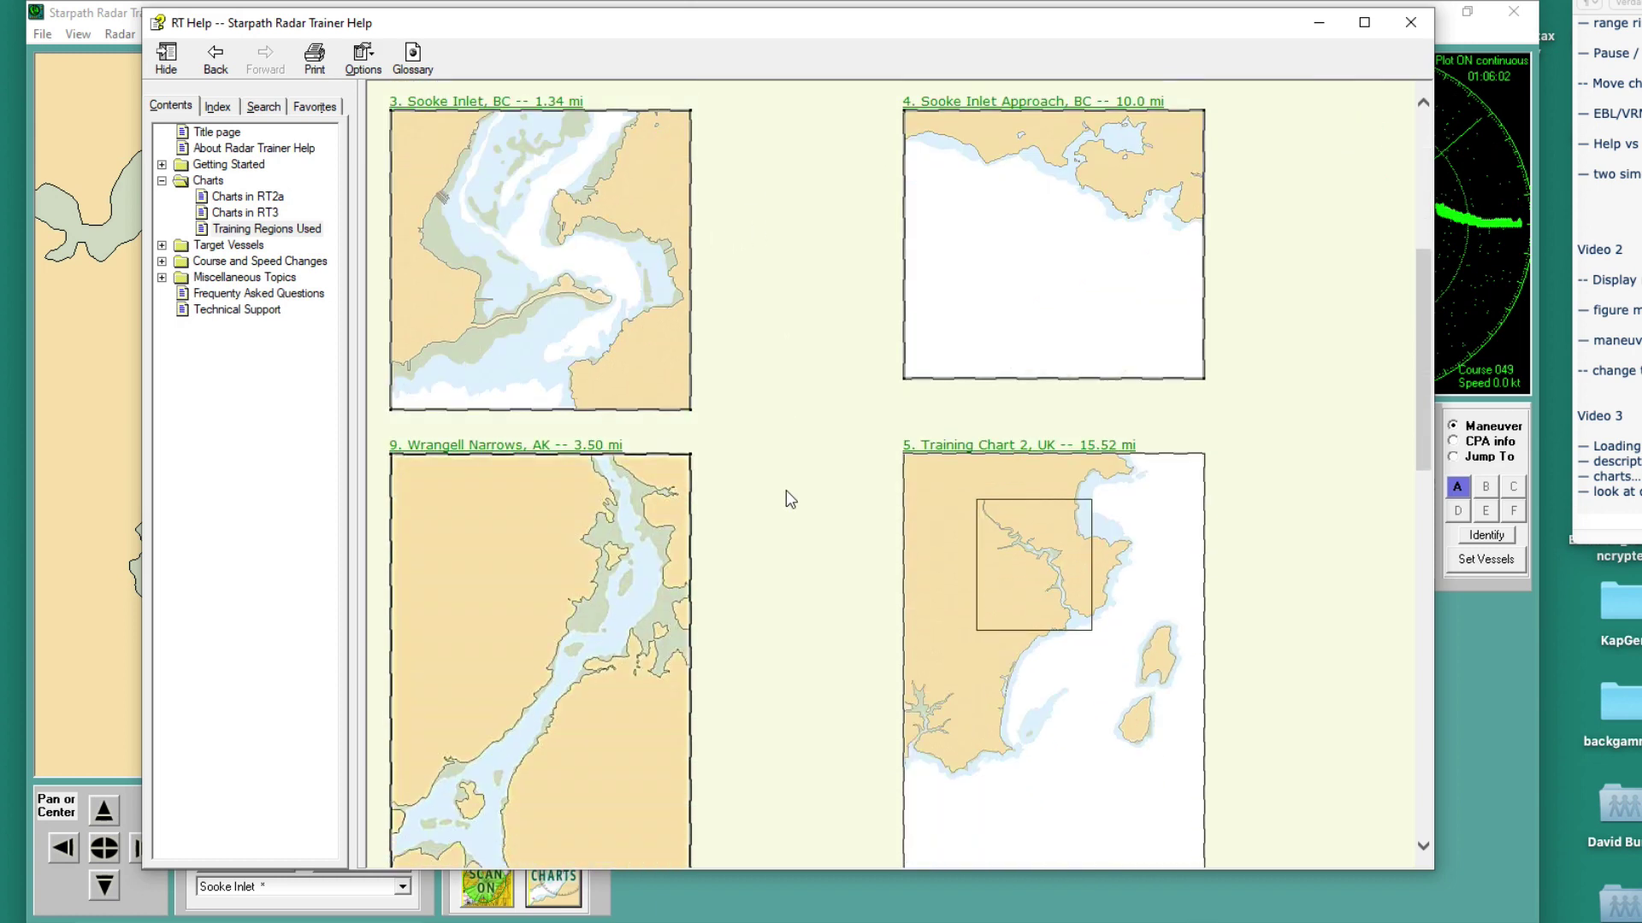
scroll(787, 492, up, 3)
scroll(790, 499, down, 3)
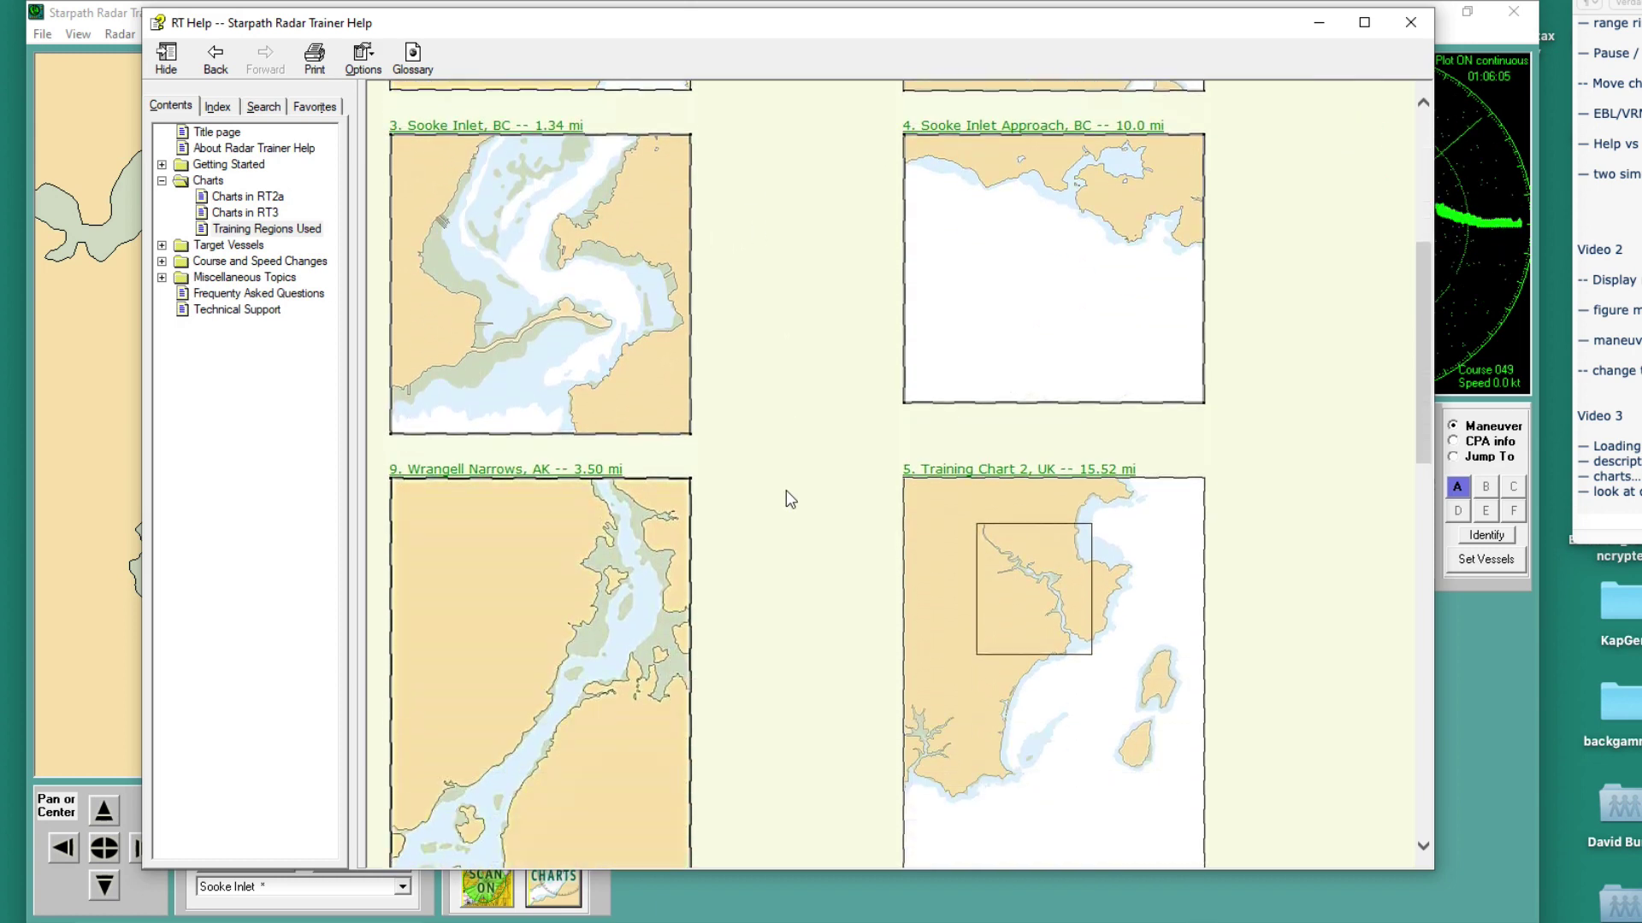
scroll(790, 499, down, 4)
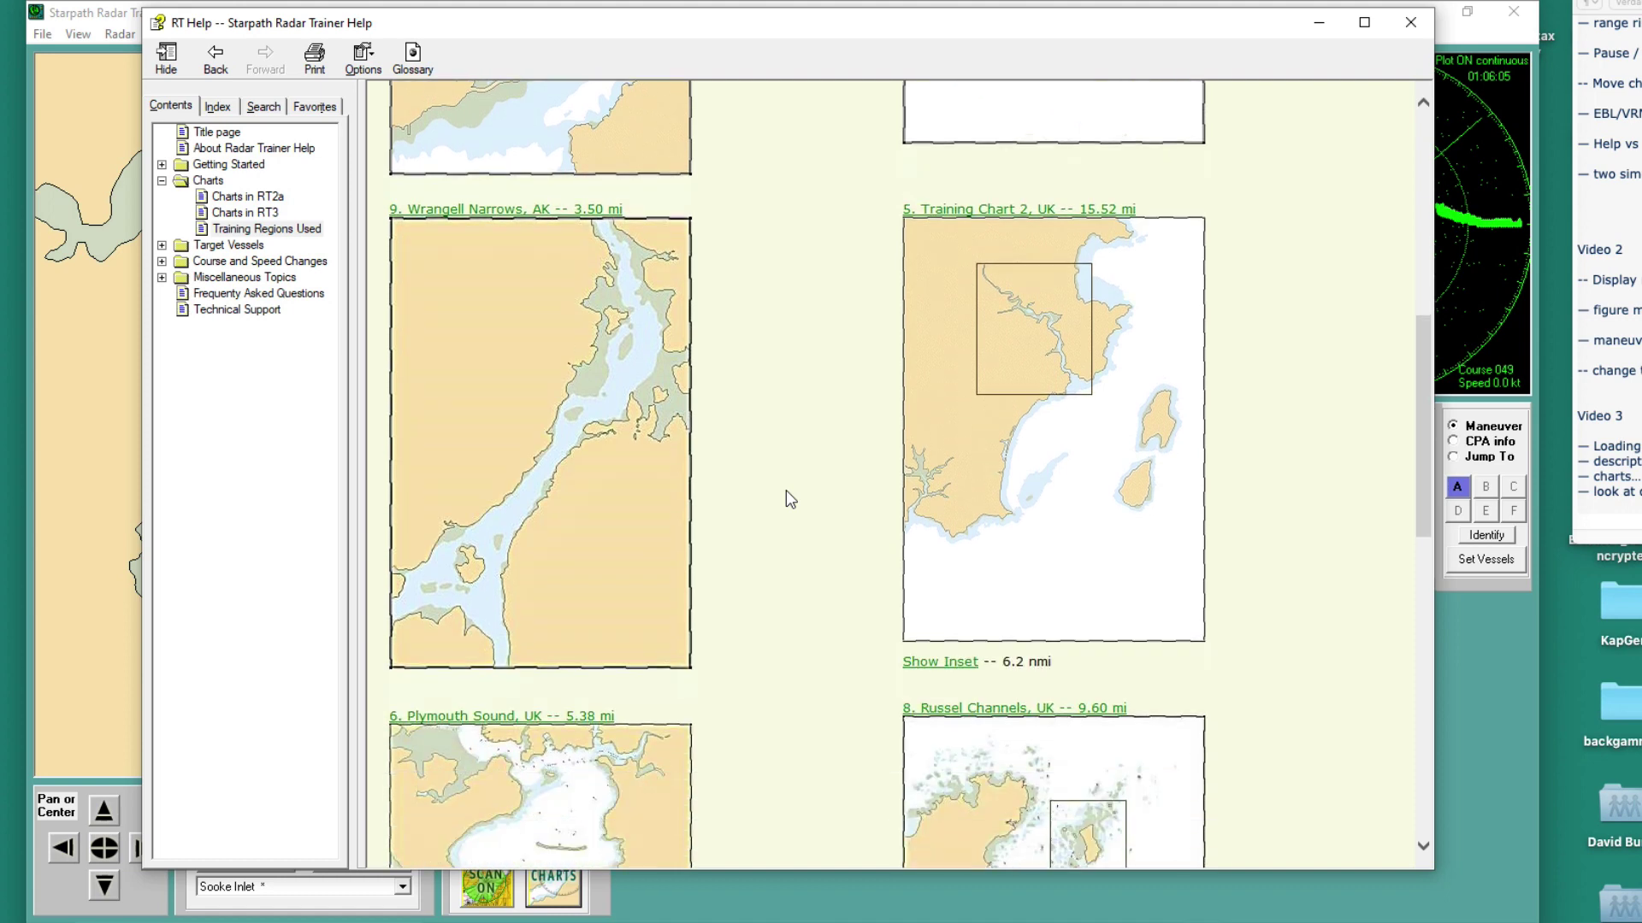
scroll(786, 491, down, 3)
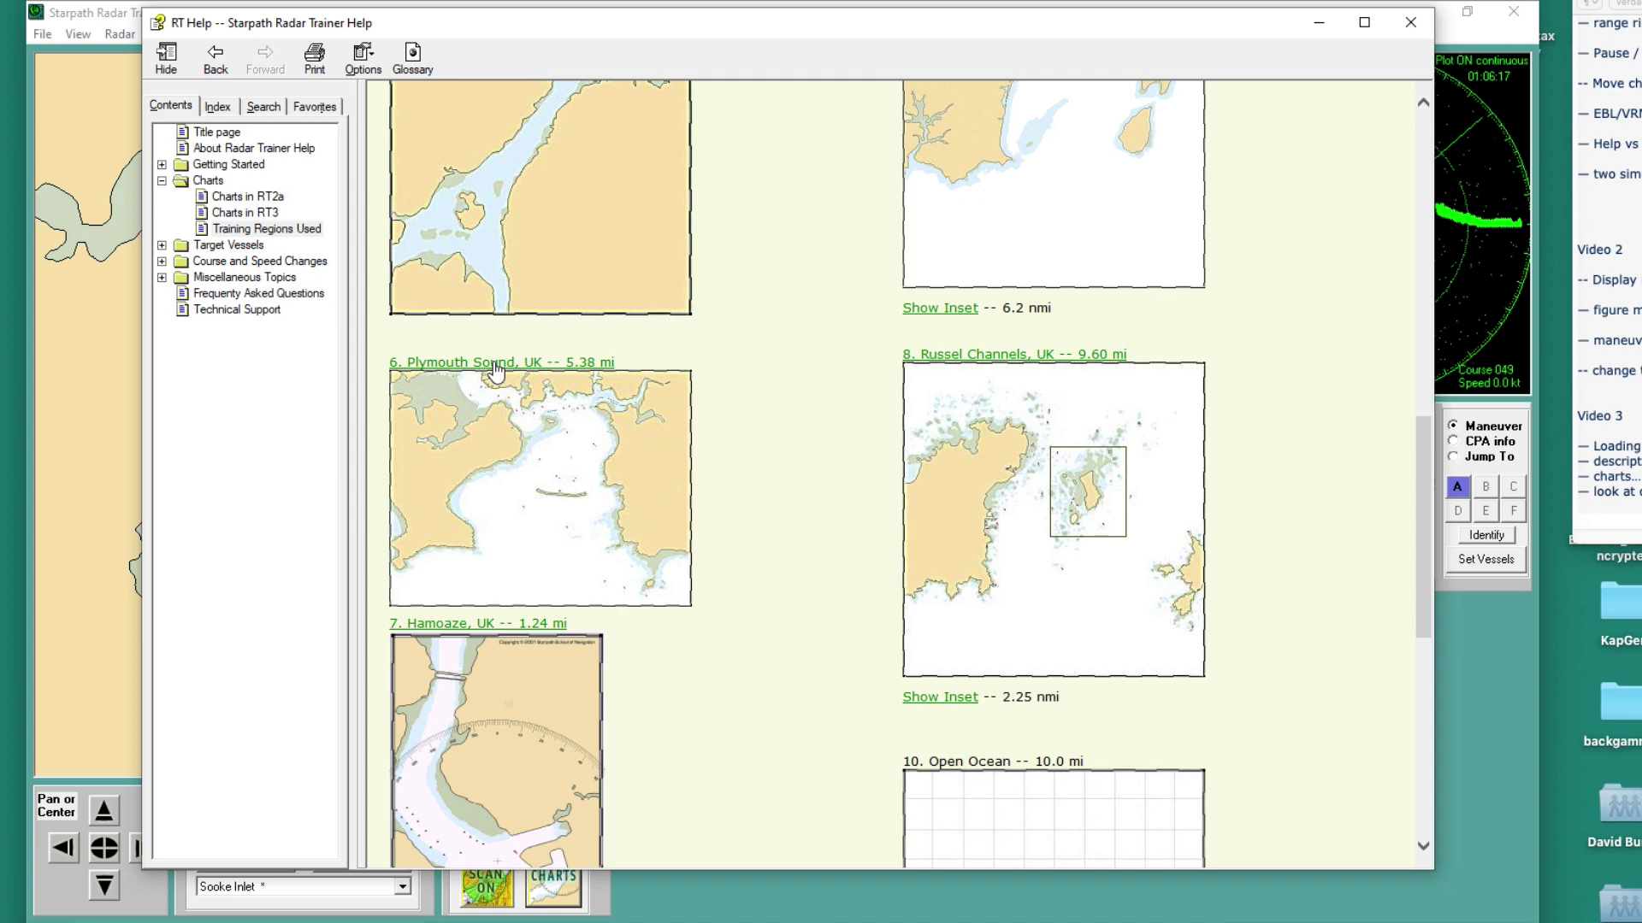
drag(846, 29, 945, 34)
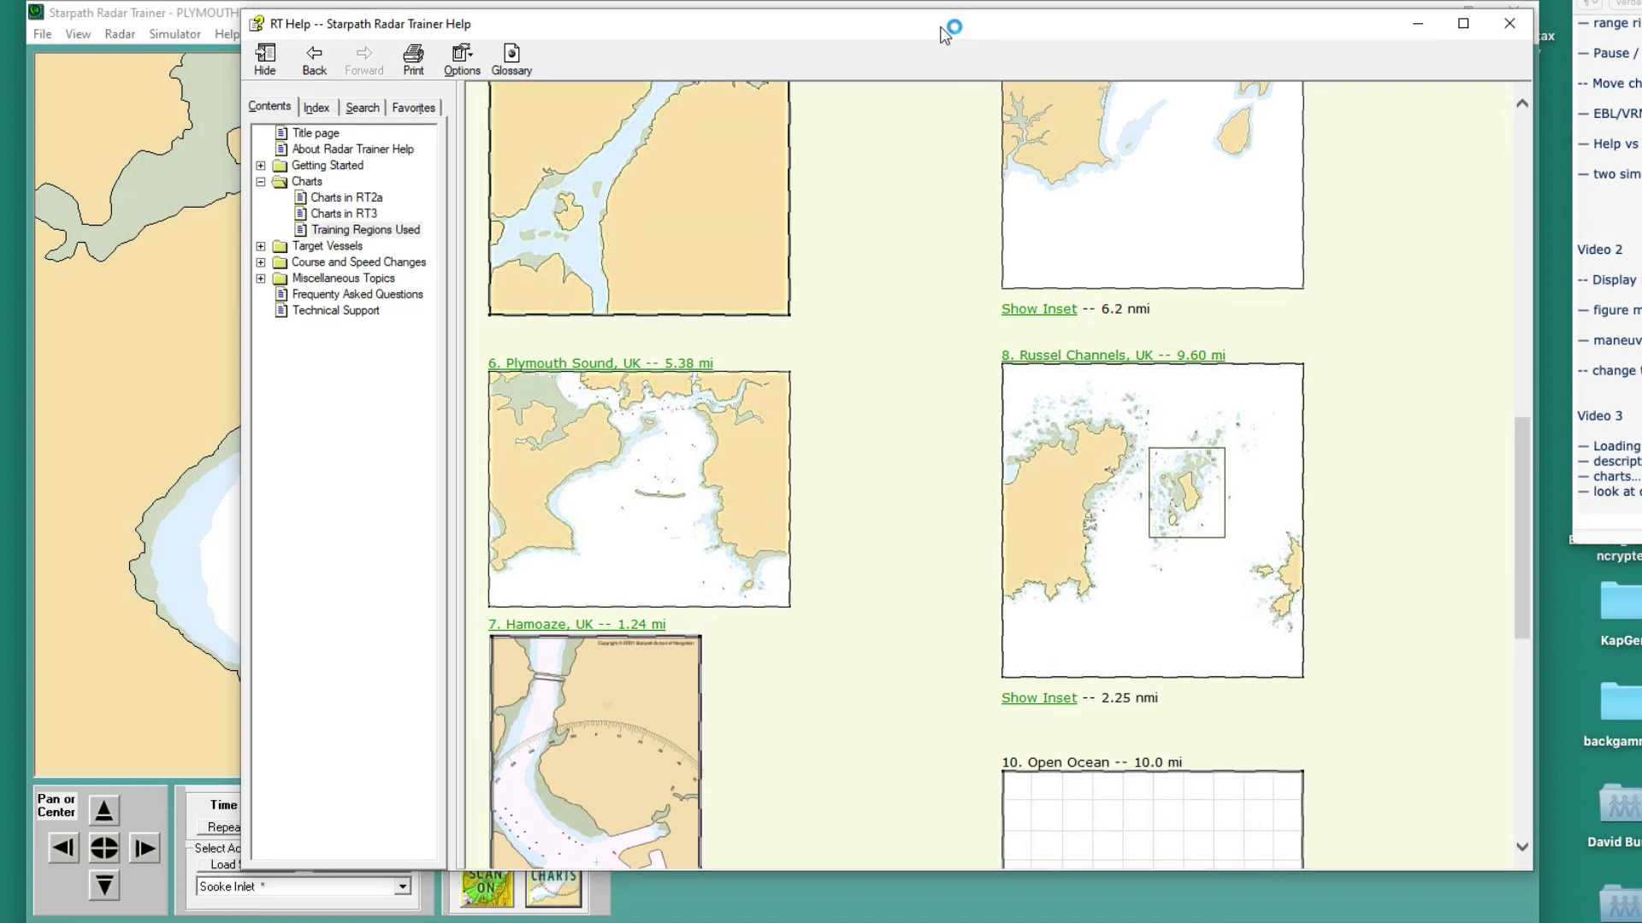
click(598, 370)
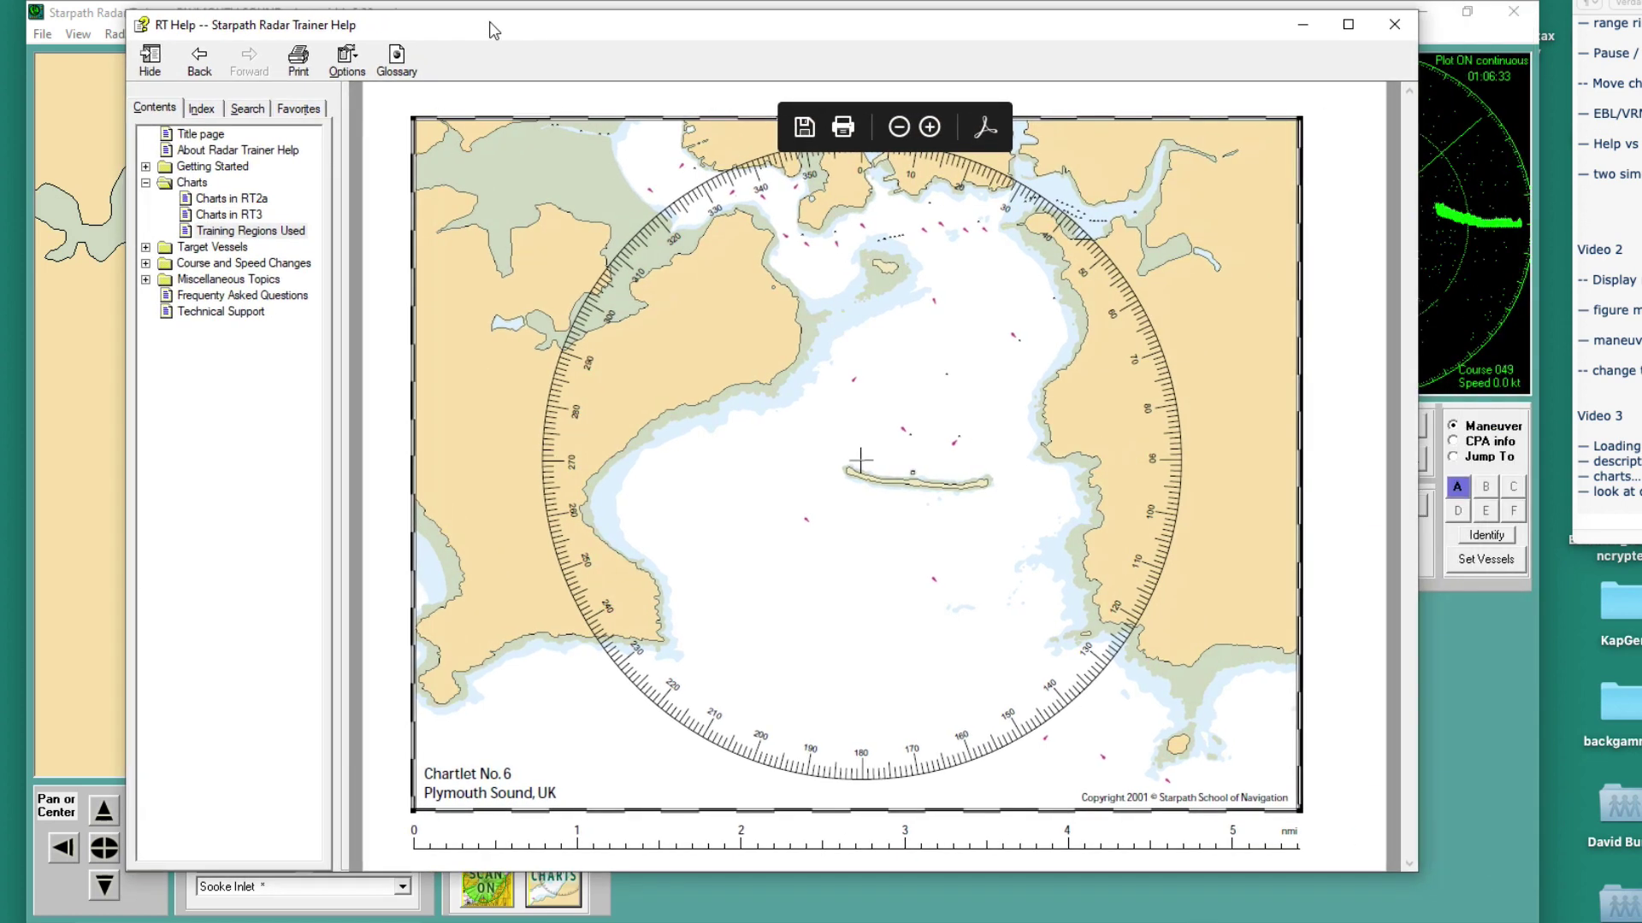
- Maximize the help window and enlarge the Plymouth Sound chartlet with its full nautical mile scale in view
double_click(614, 24)
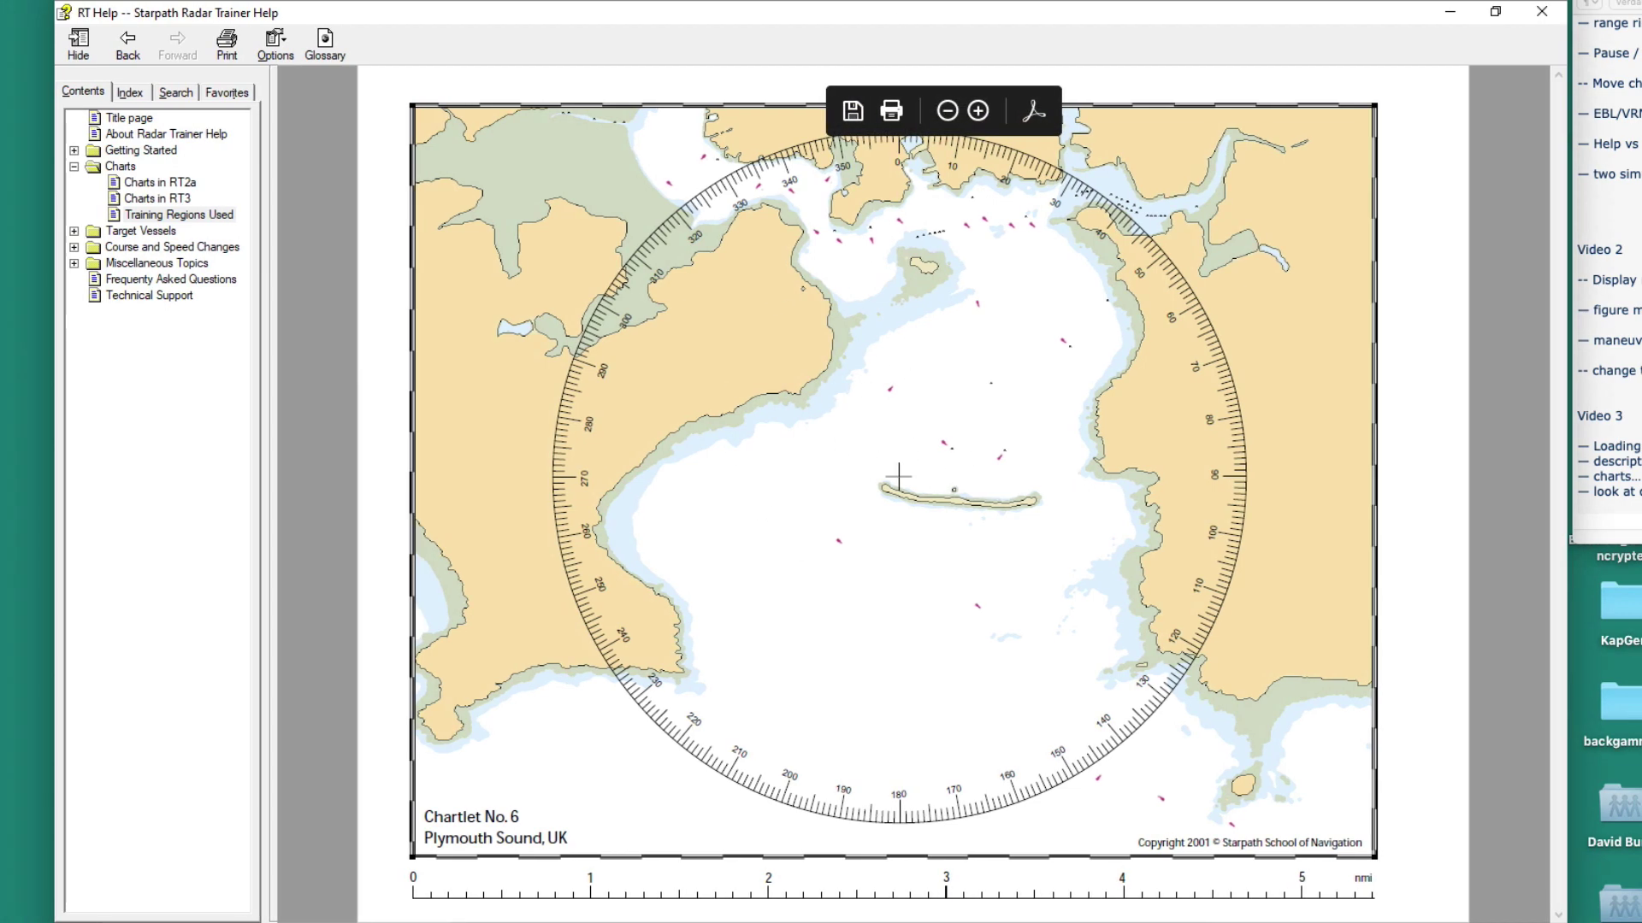
click(978, 111)
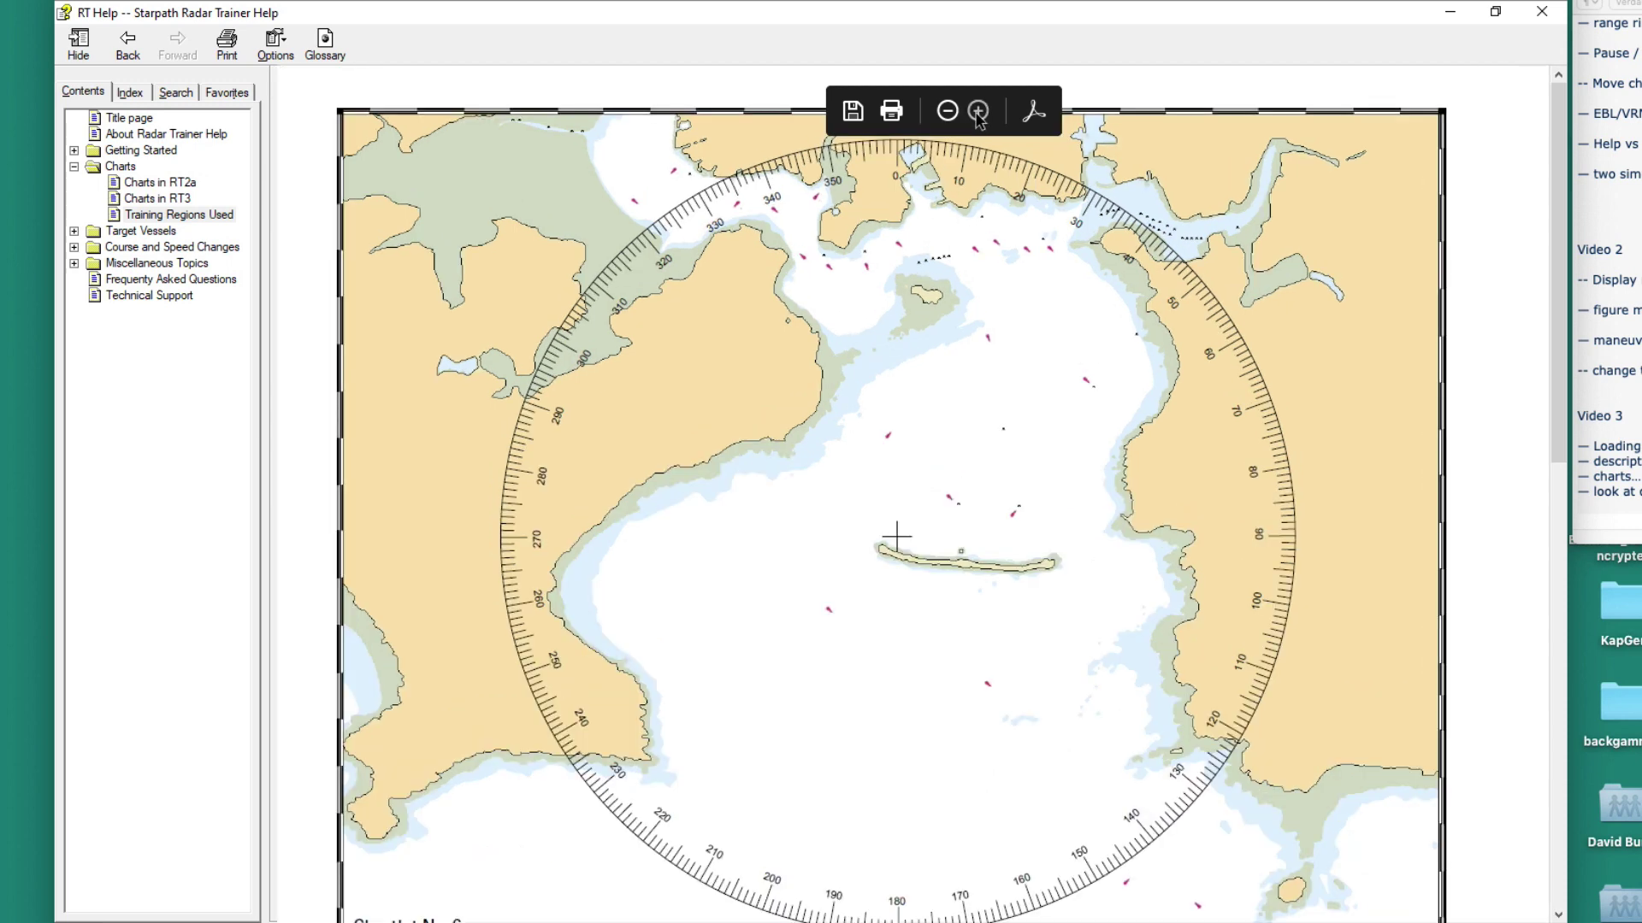
click(978, 111)
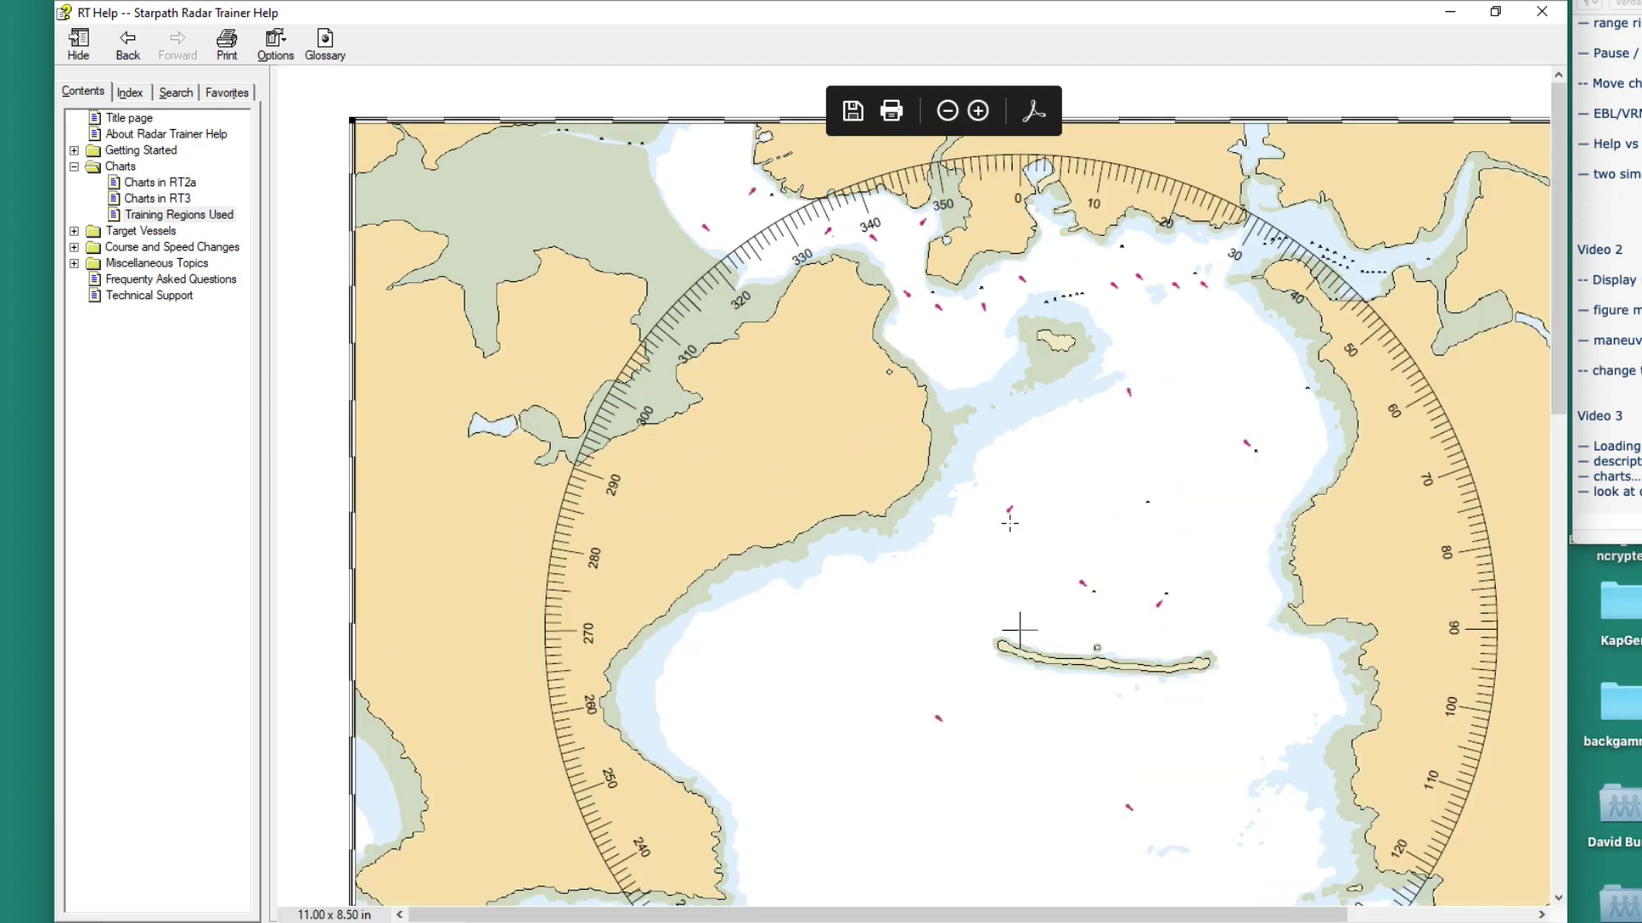
click(947, 113)
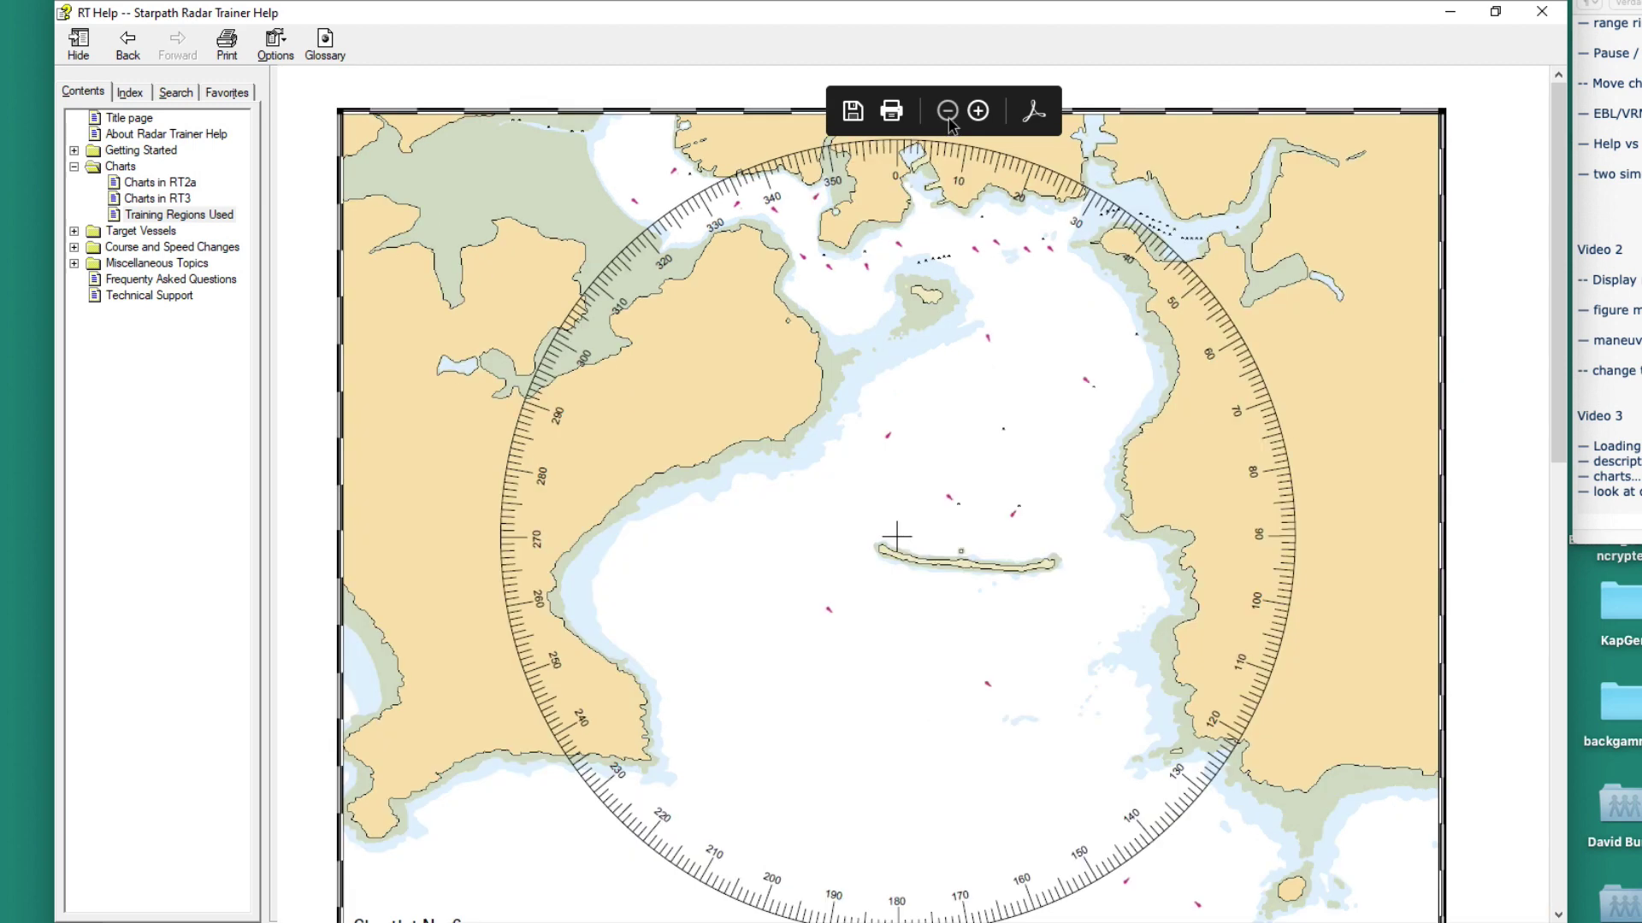
scroll(1097, 806, down, 1)
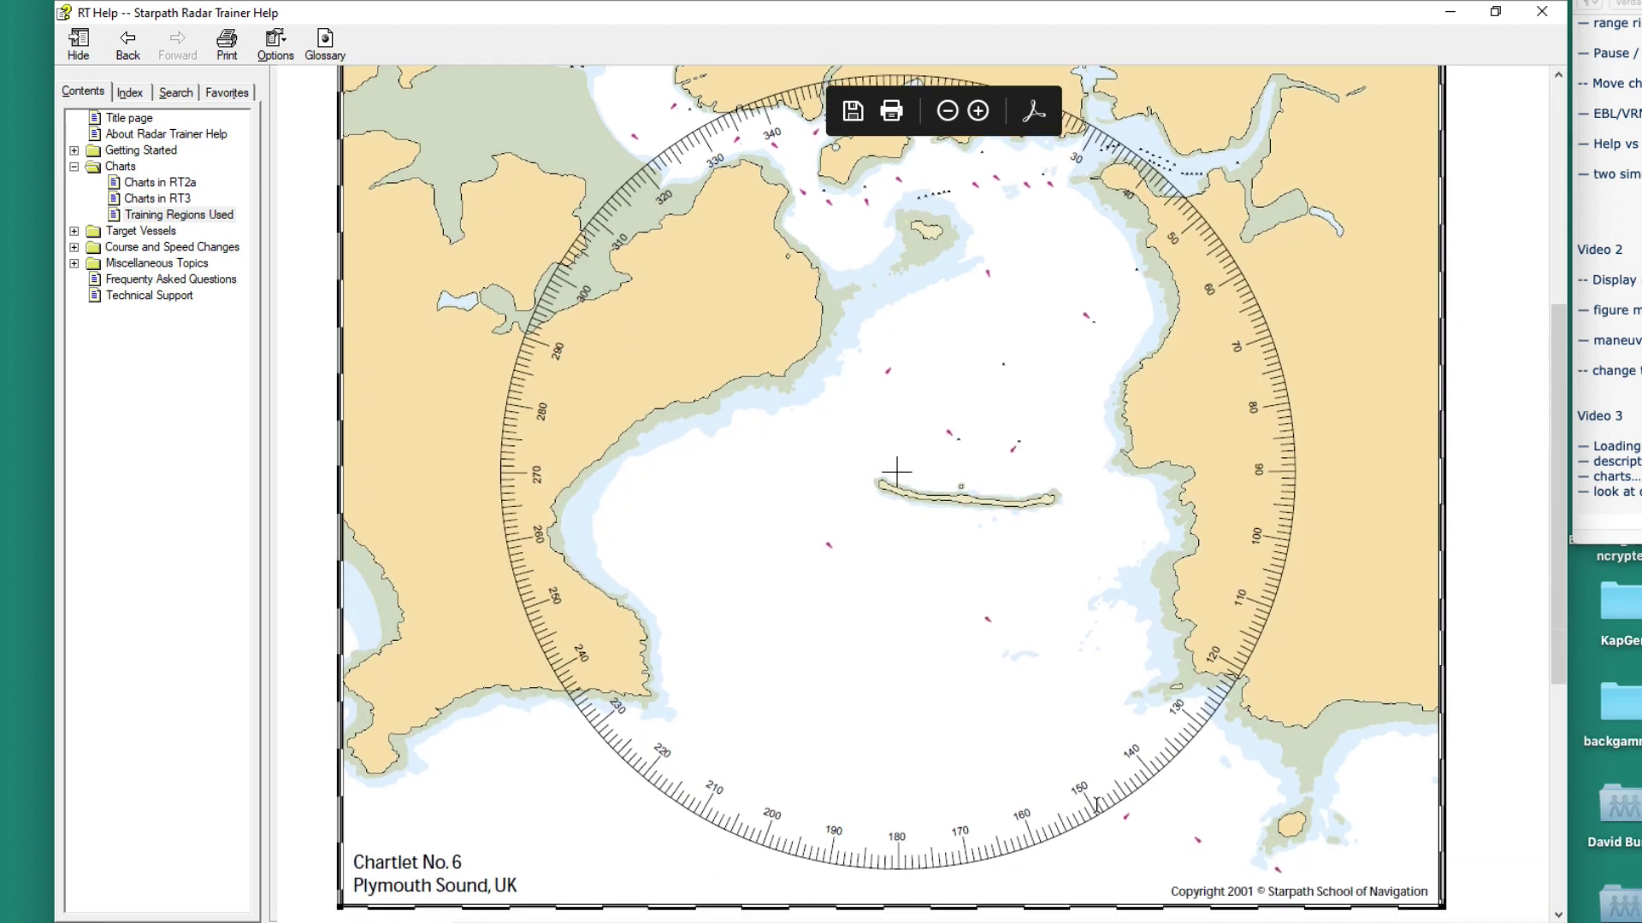
scroll(1097, 805, down, 1)
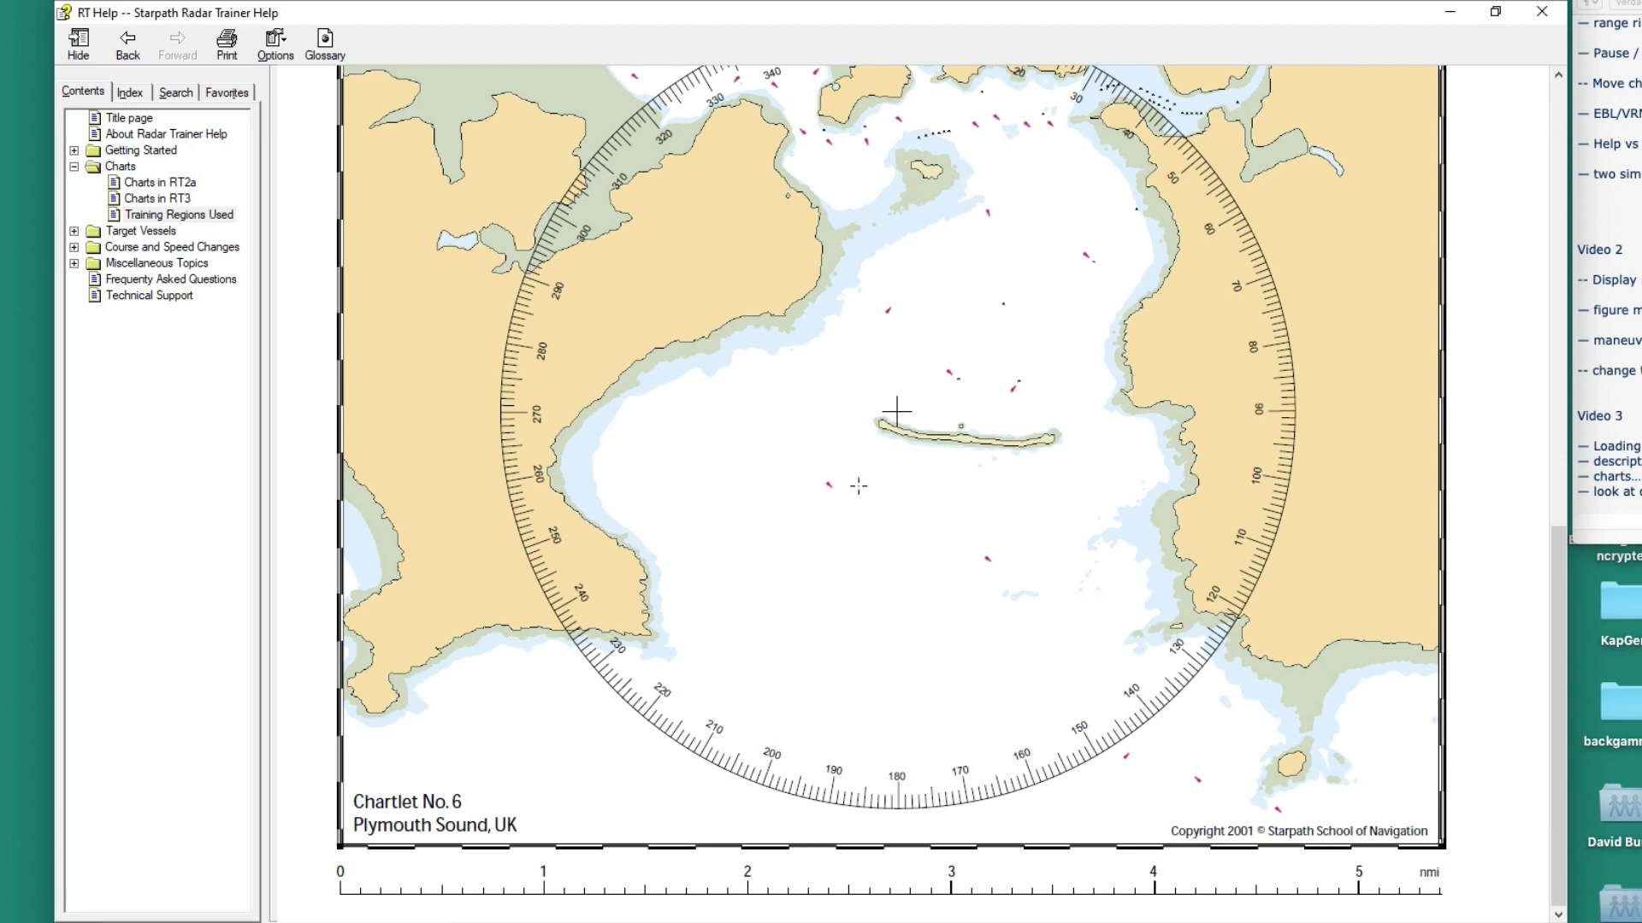
- Switch to PixelStick and lay its ruler along the chartlet's distance scale from 0 to 5 nmi
mouse_move(887, 120)
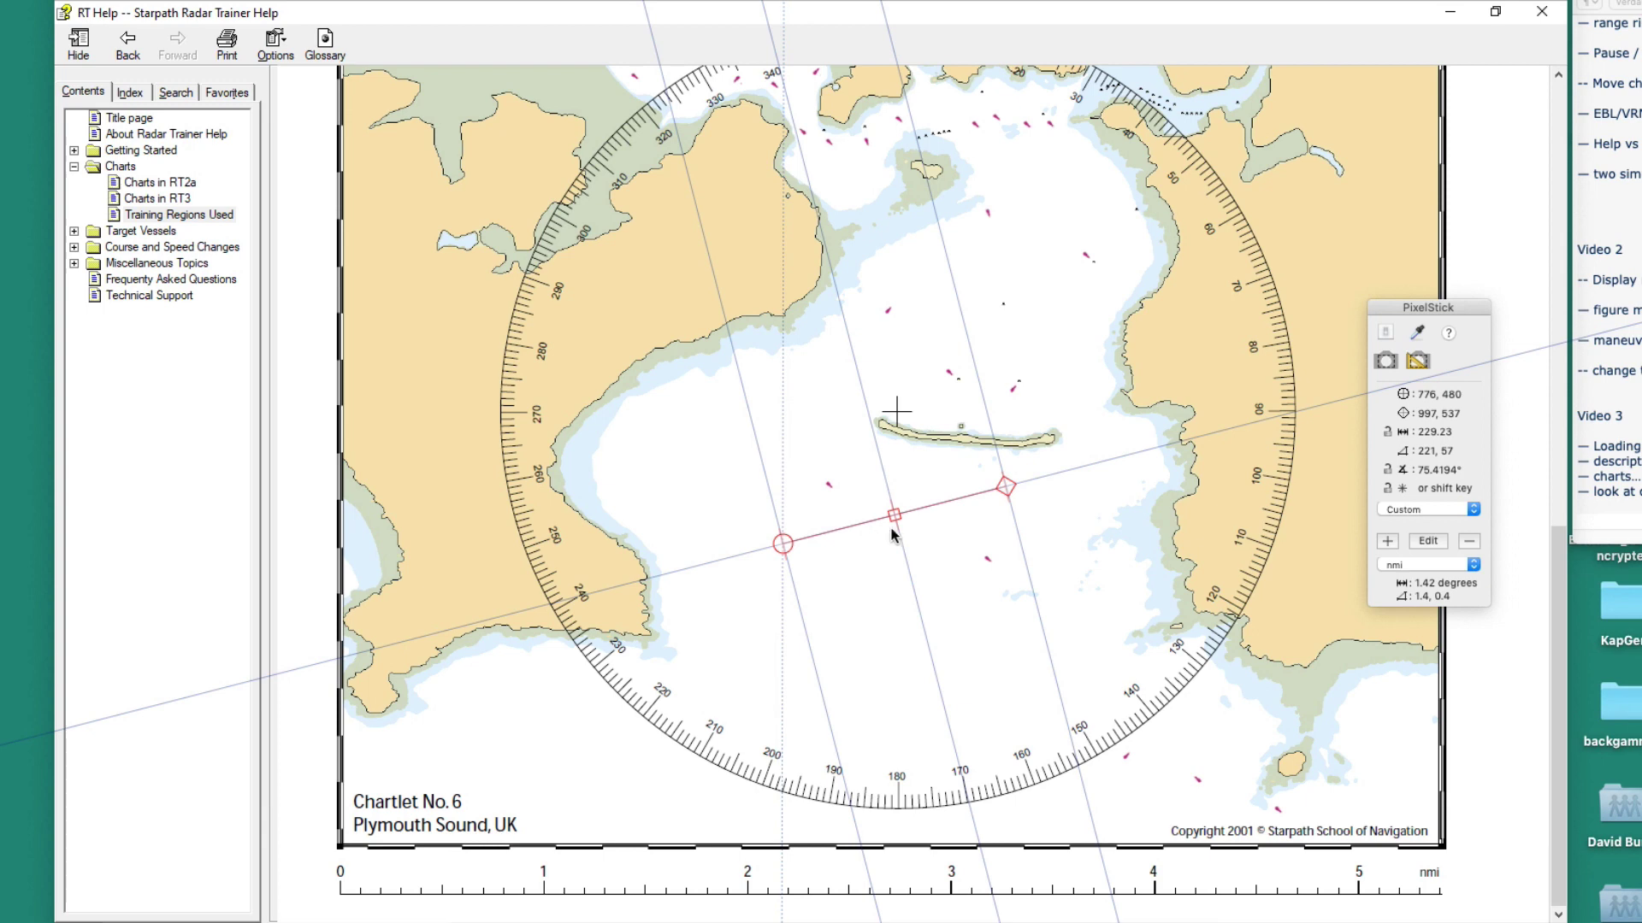
drag(894, 515, 453, 860)
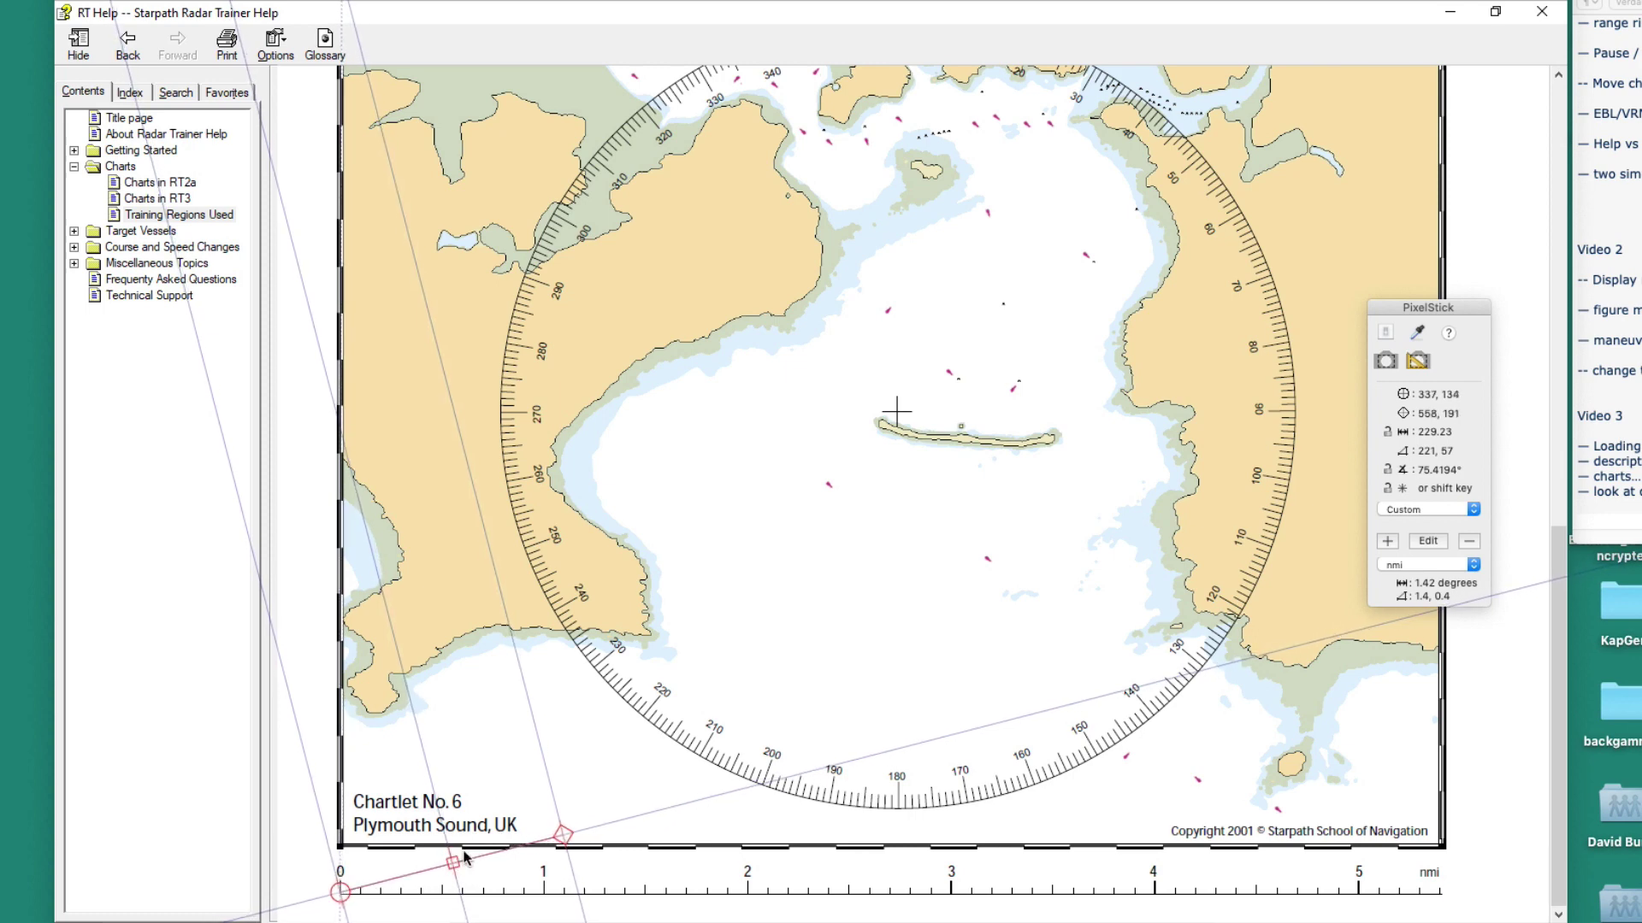
drag(562, 834, 1359, 897)
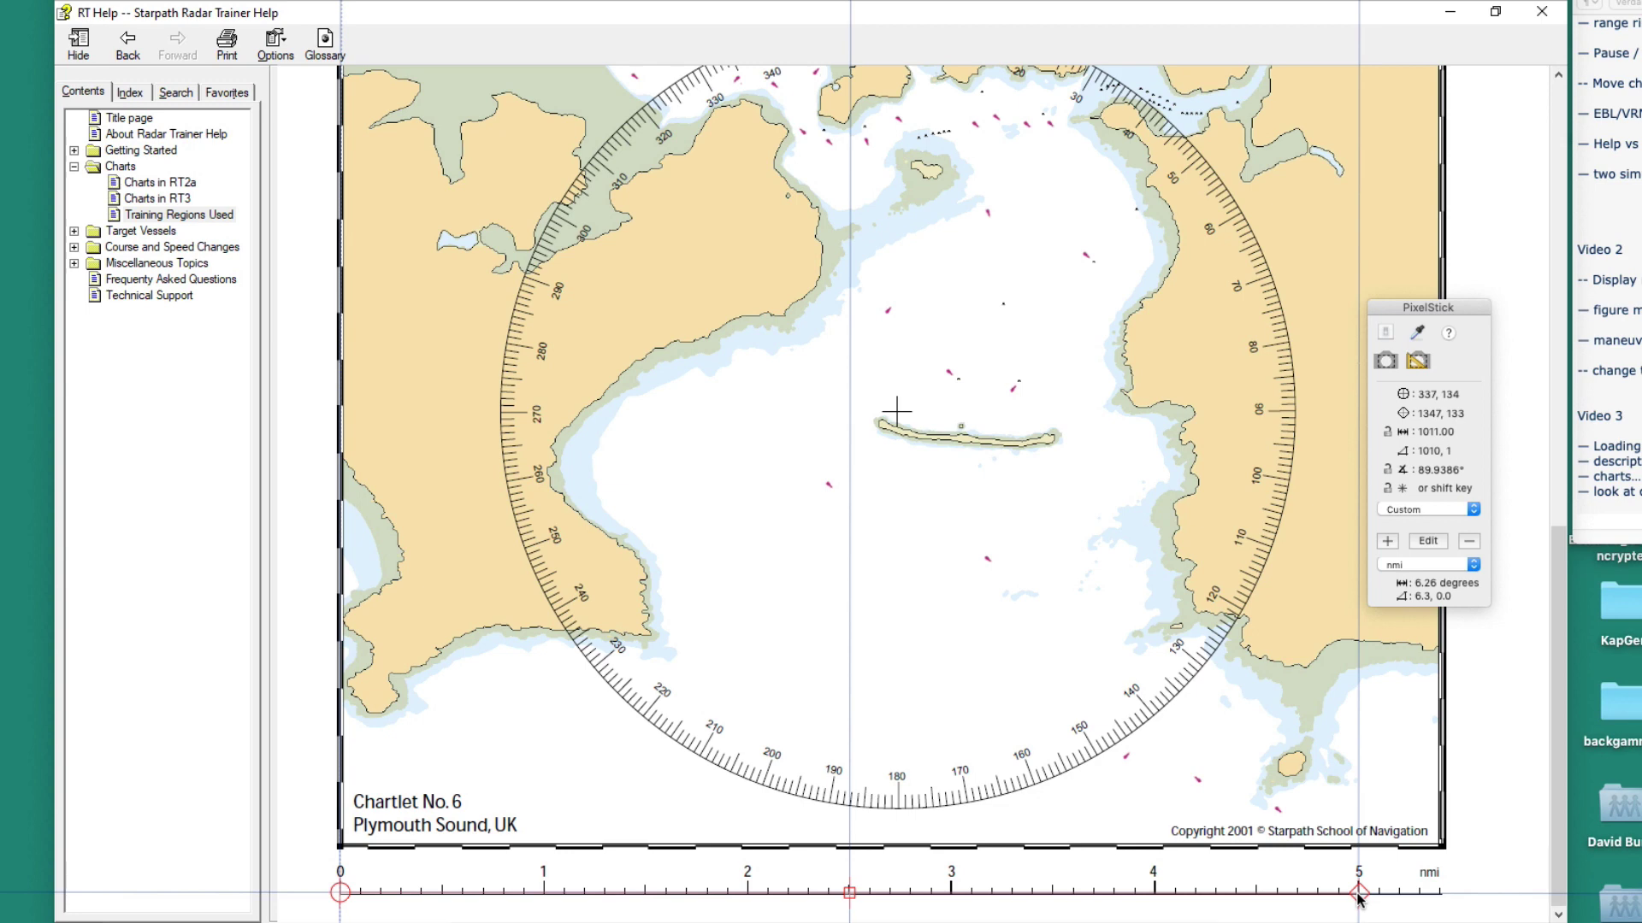
- Try to calibrate PixelStick's nmi scale by setting the ruler's length to 5.00, and check it over a shorter stretch
drag(1392, 313, 1490, 209)
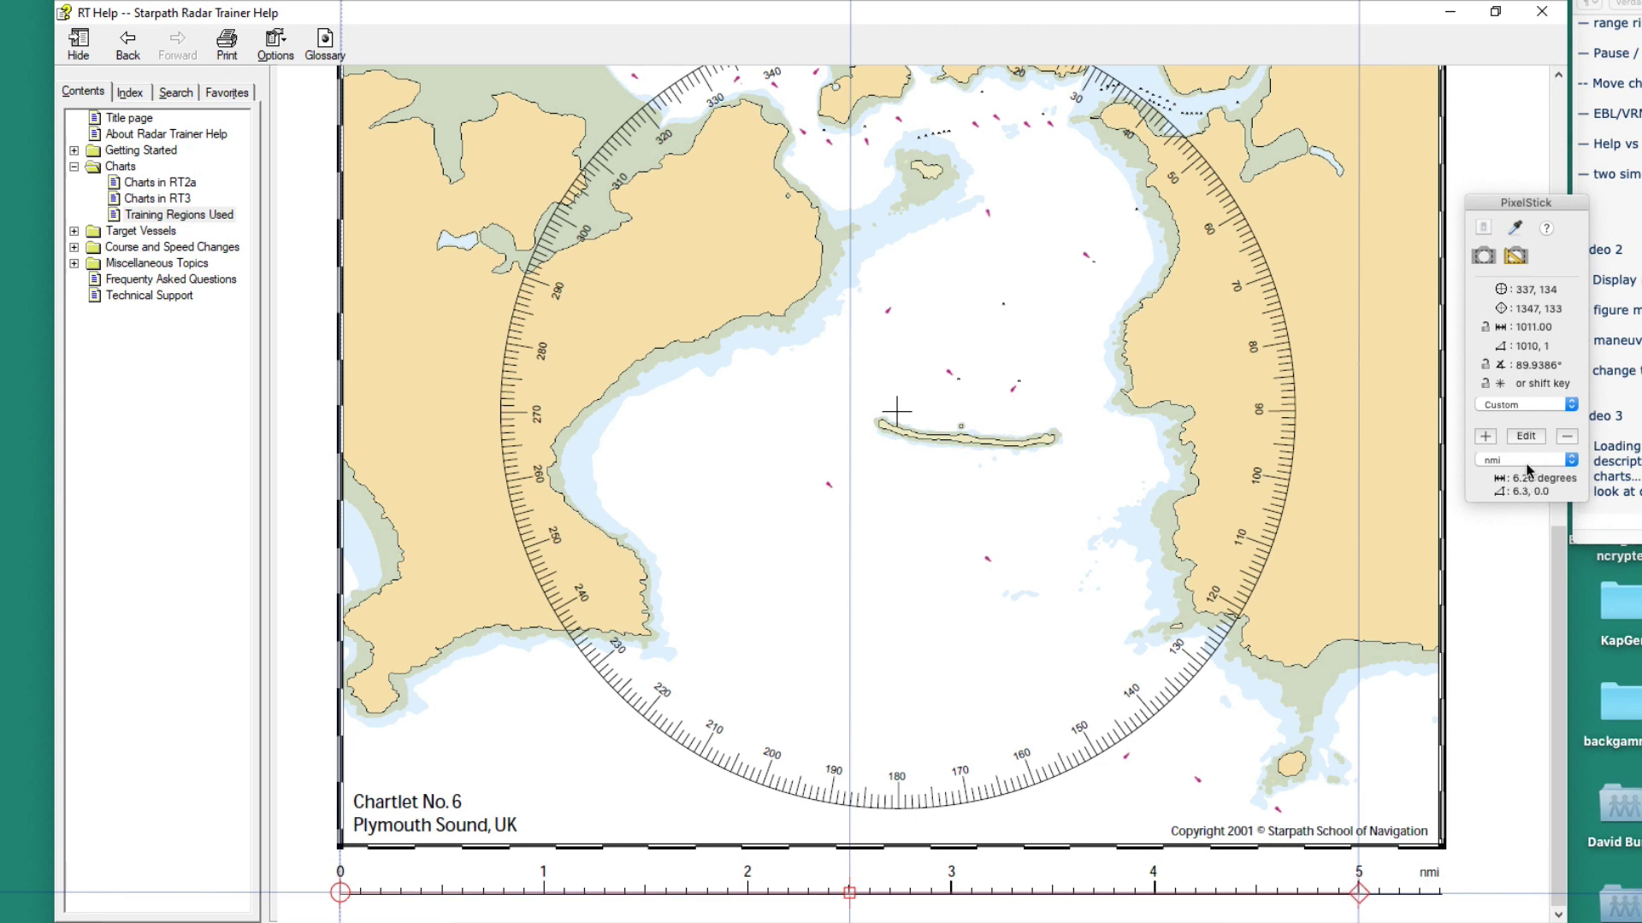
click(1526, 436)
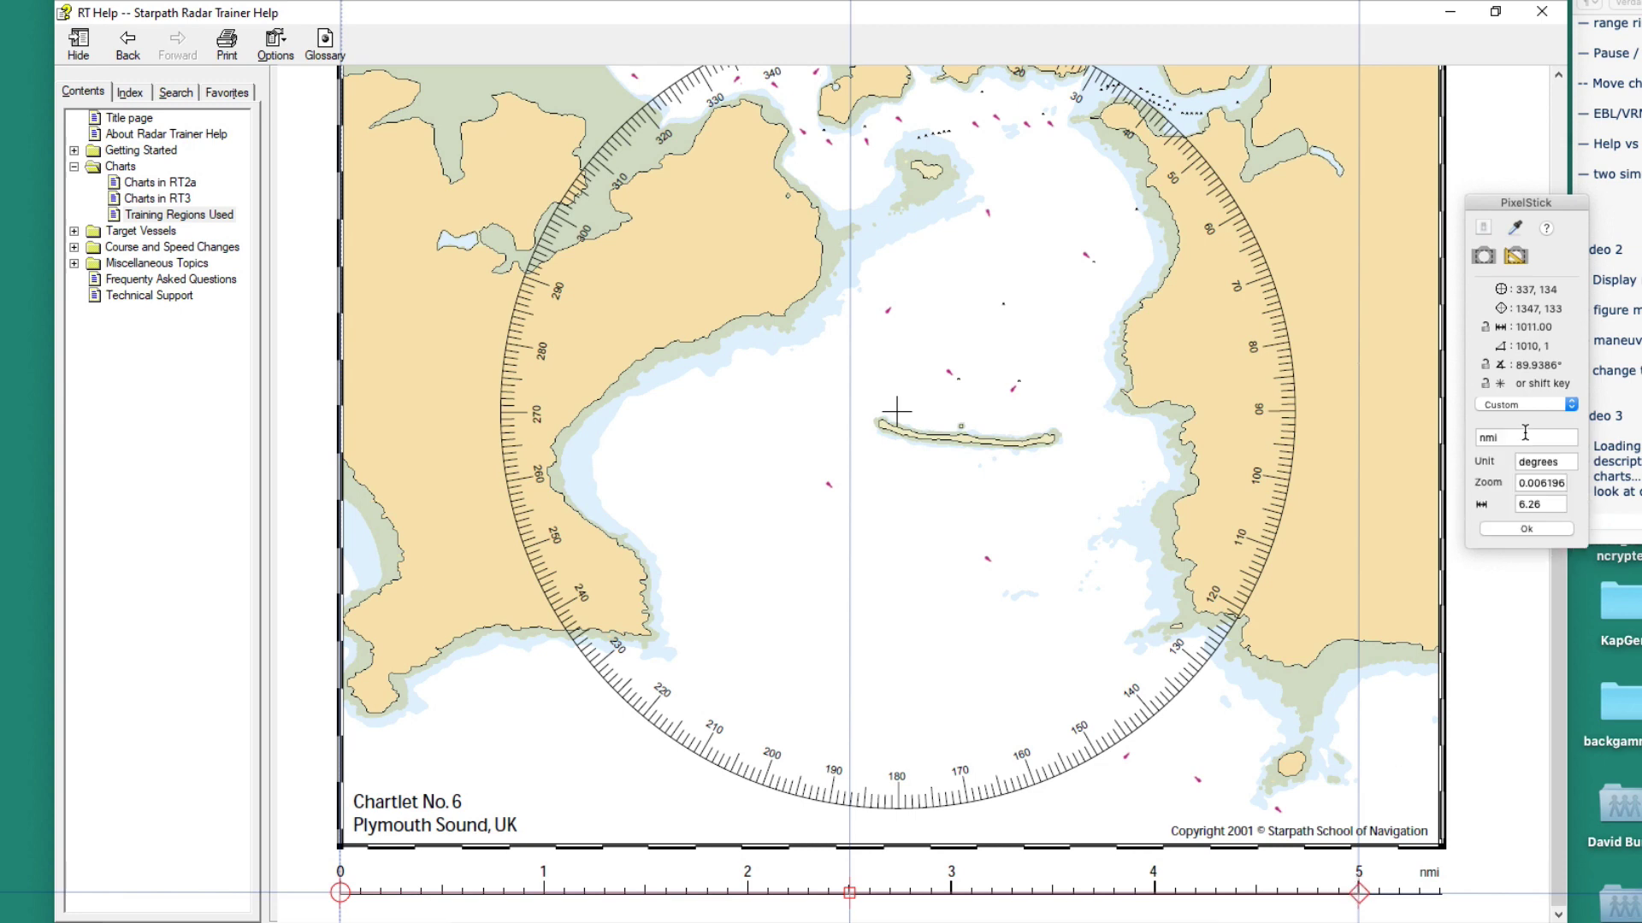
double_click(1539, 504)
text(5.00)
click(1518, 529)
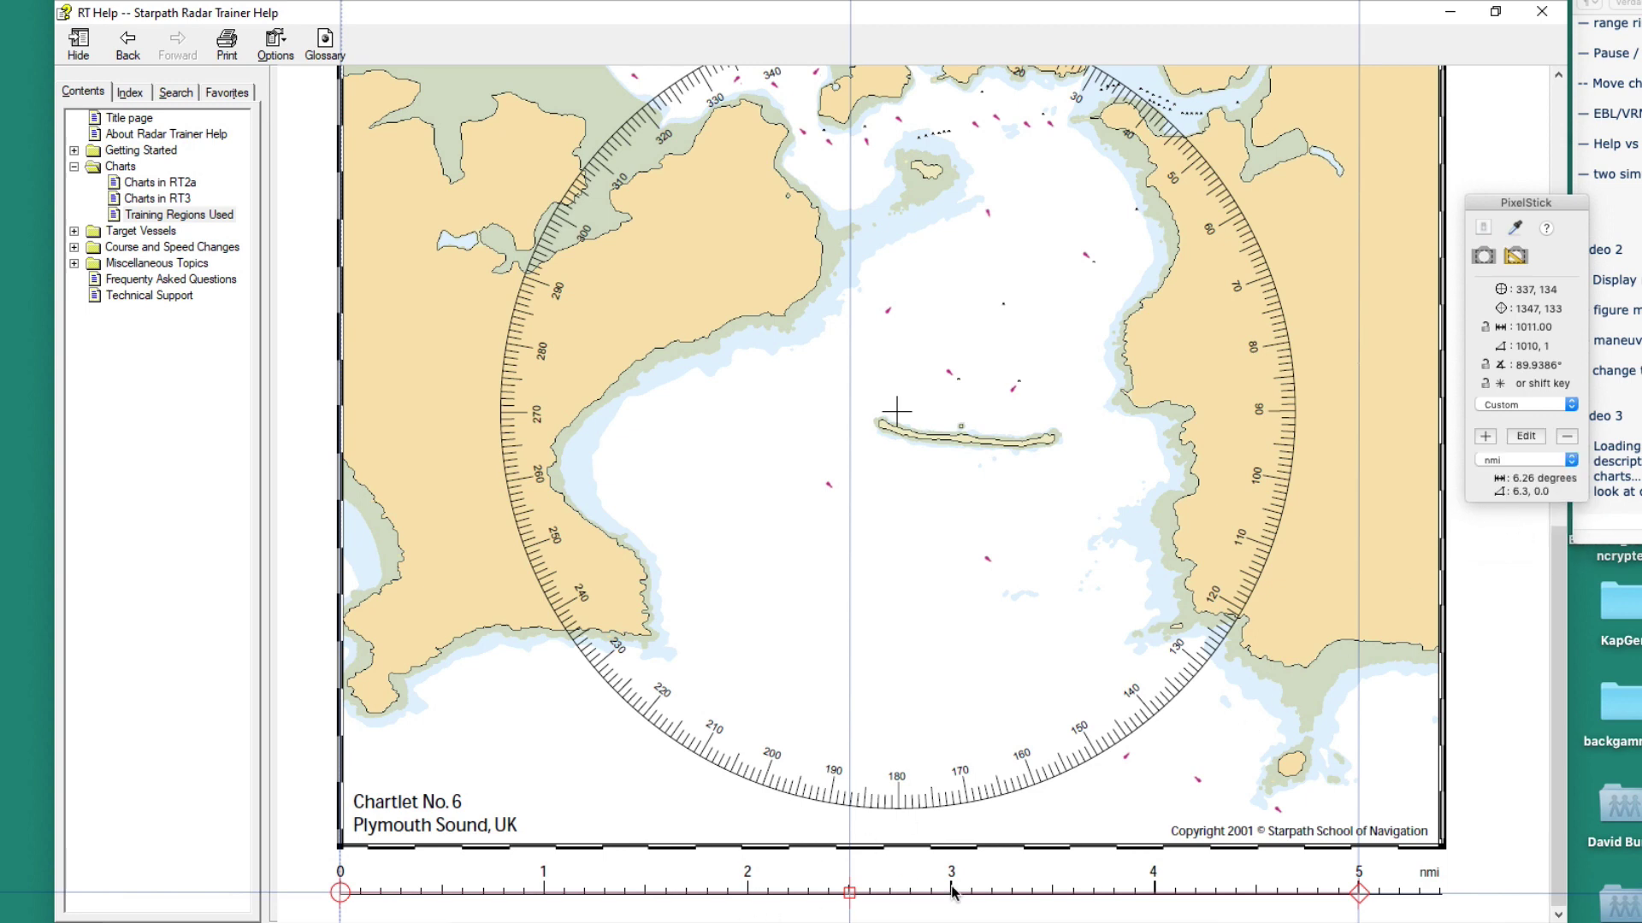
drag(1358, 894, 687, 896)
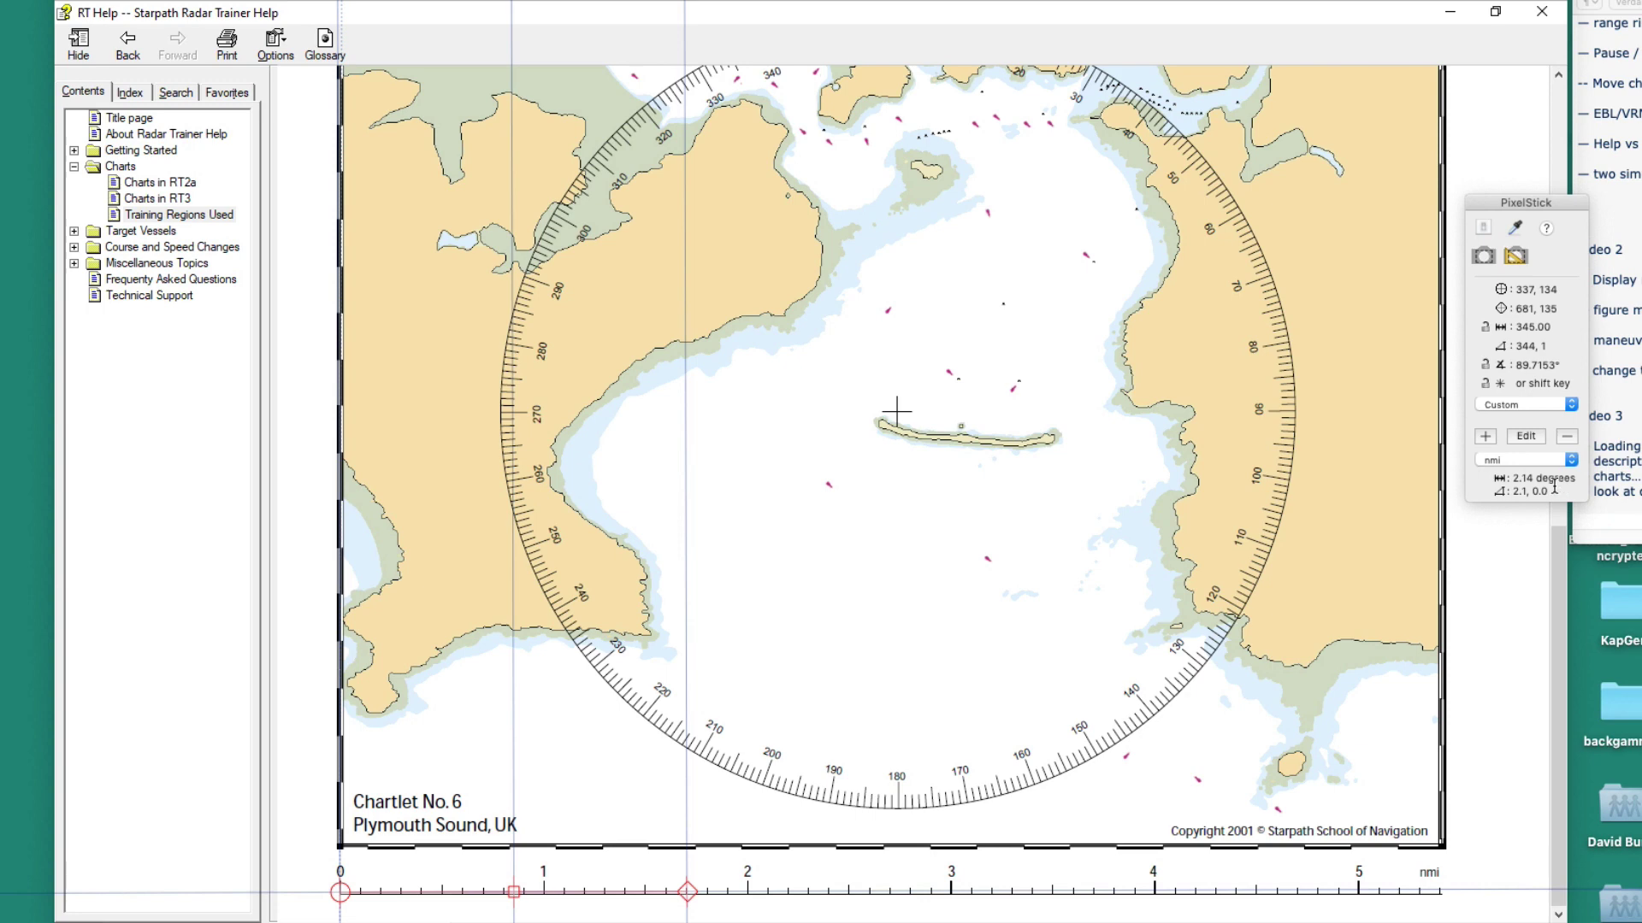
drag(687, 900, 694, 899)
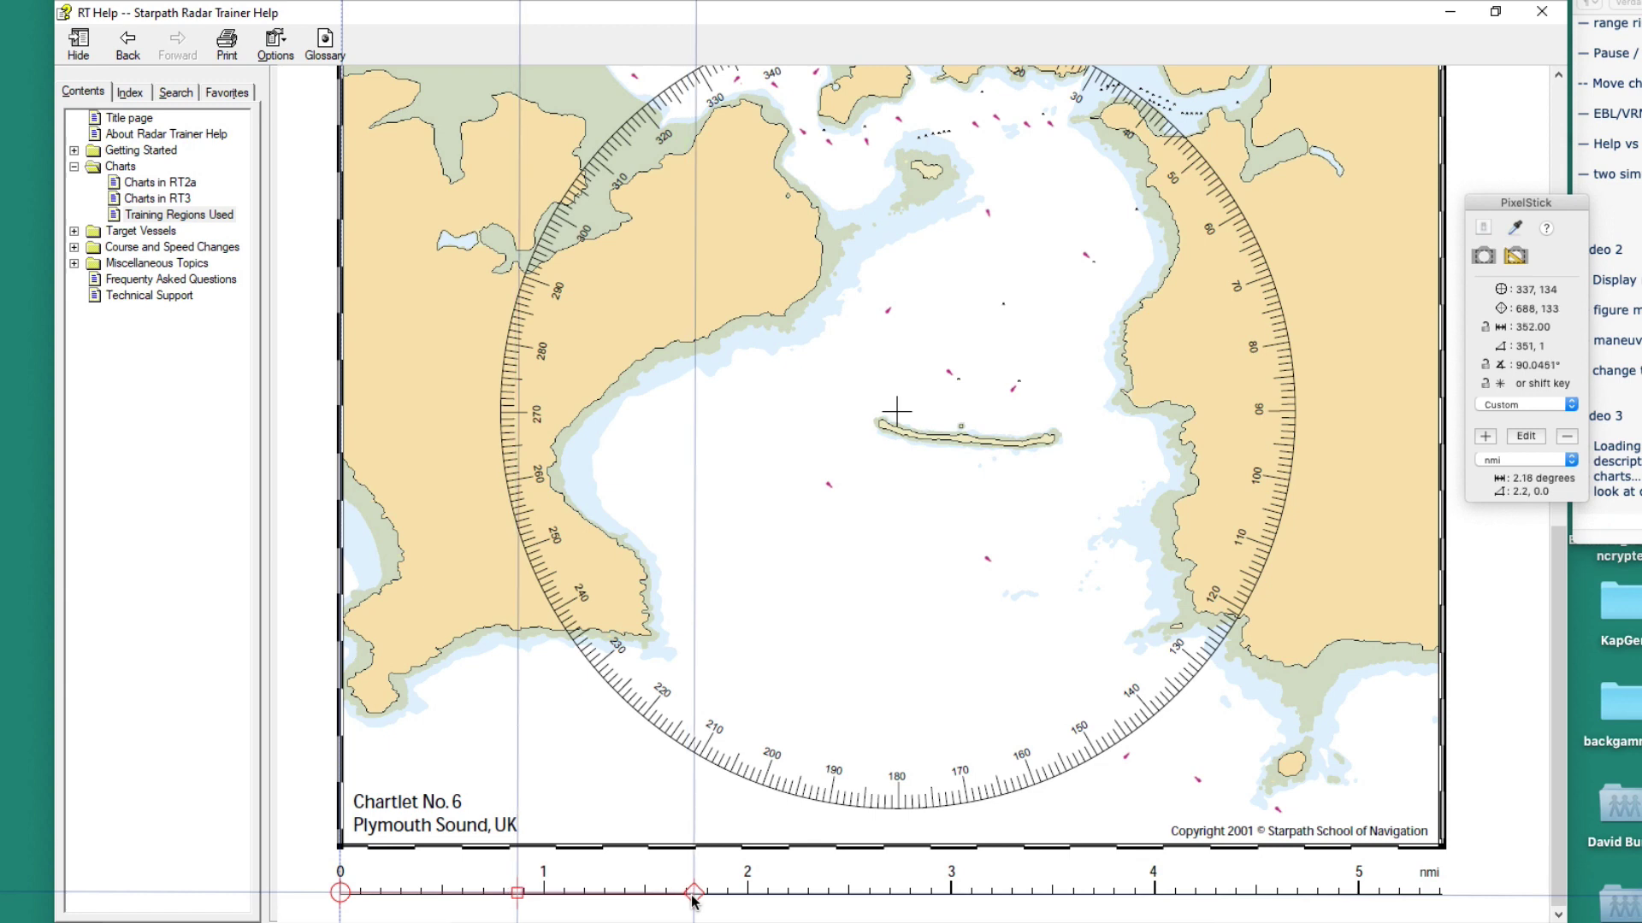
- Calibrate PixelStick's nmi scale by setting the ruler's span from 0 to 5 nmi to 5.0, and check it at a shorter distance
click(1537, 436)
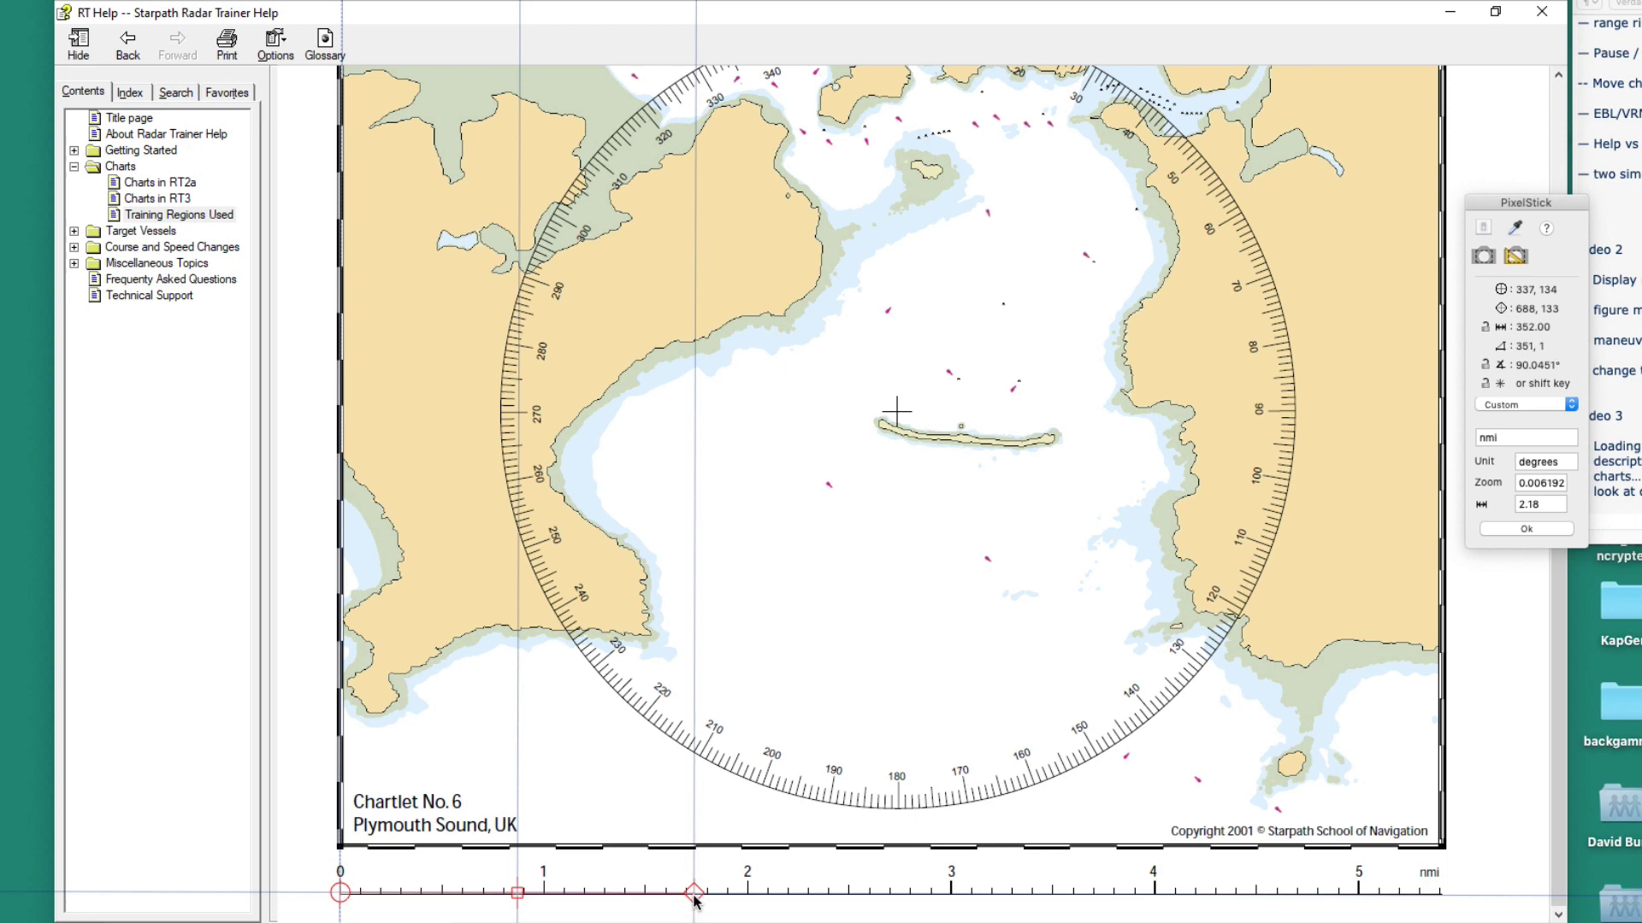
drag(694, 894, 710, 898)
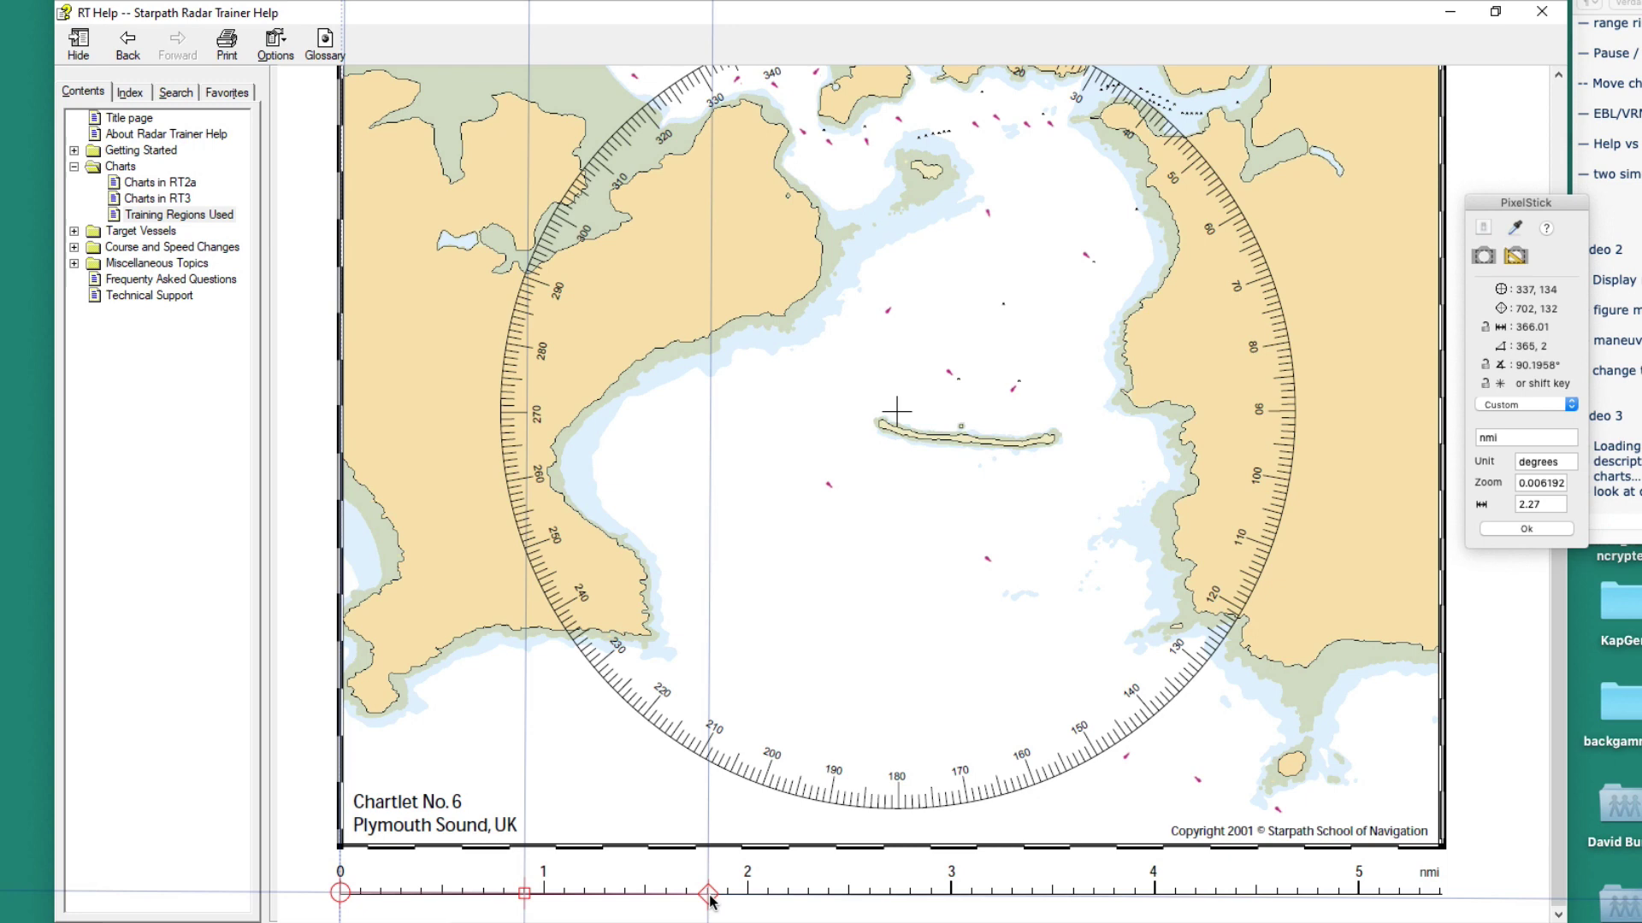
drag(709, 899, 710, 899)
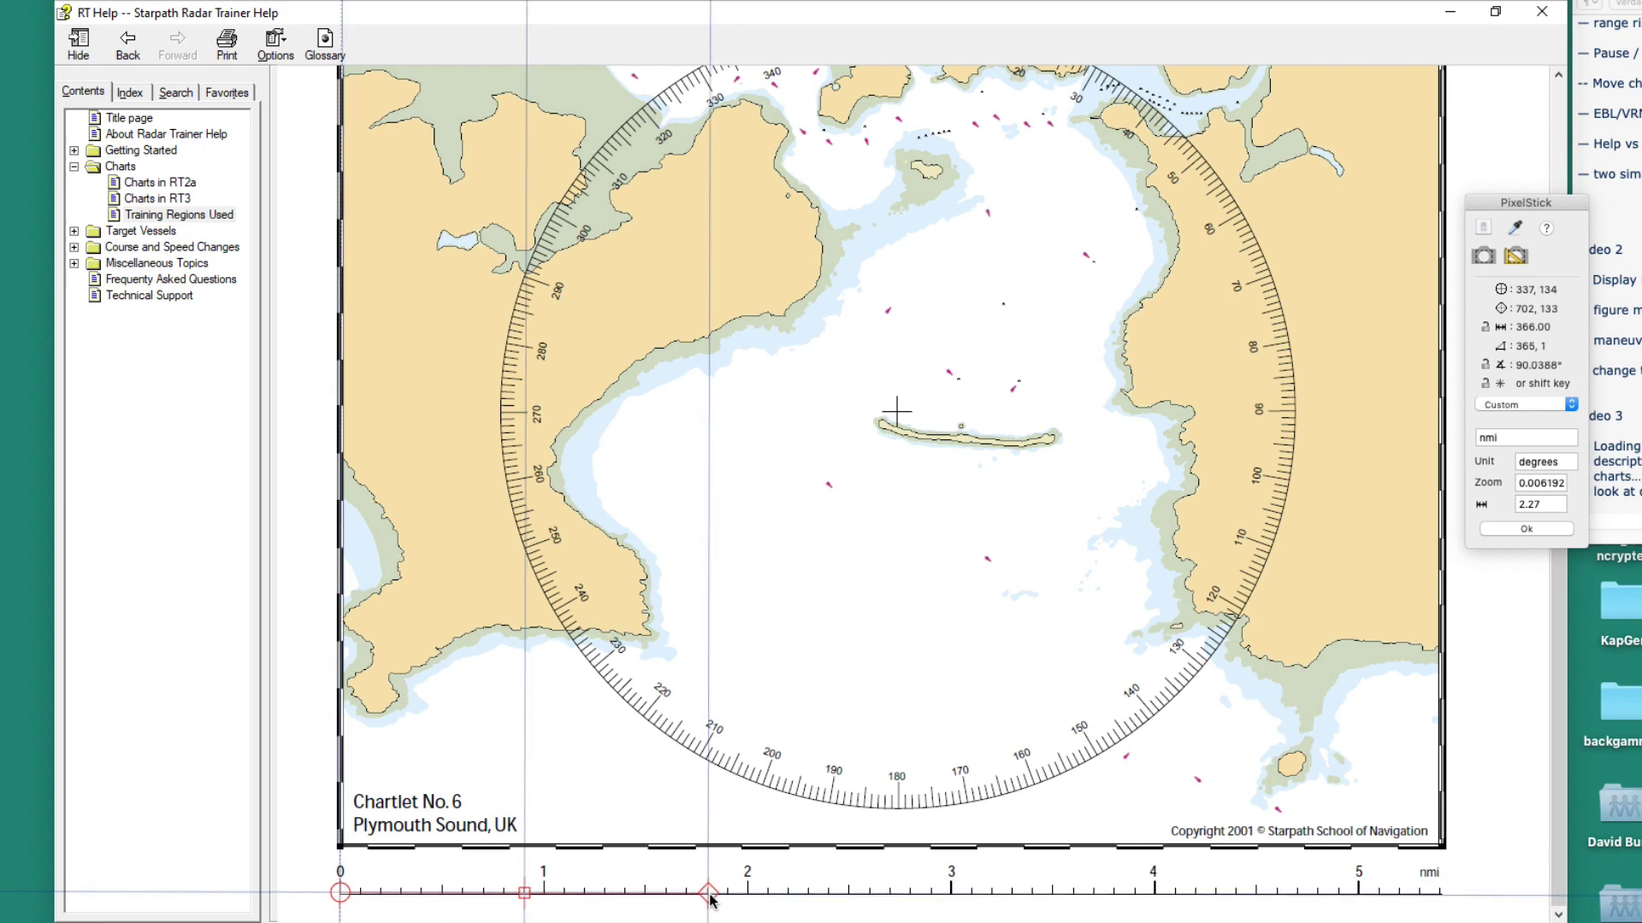
drag(711, 900, 1359, 894)
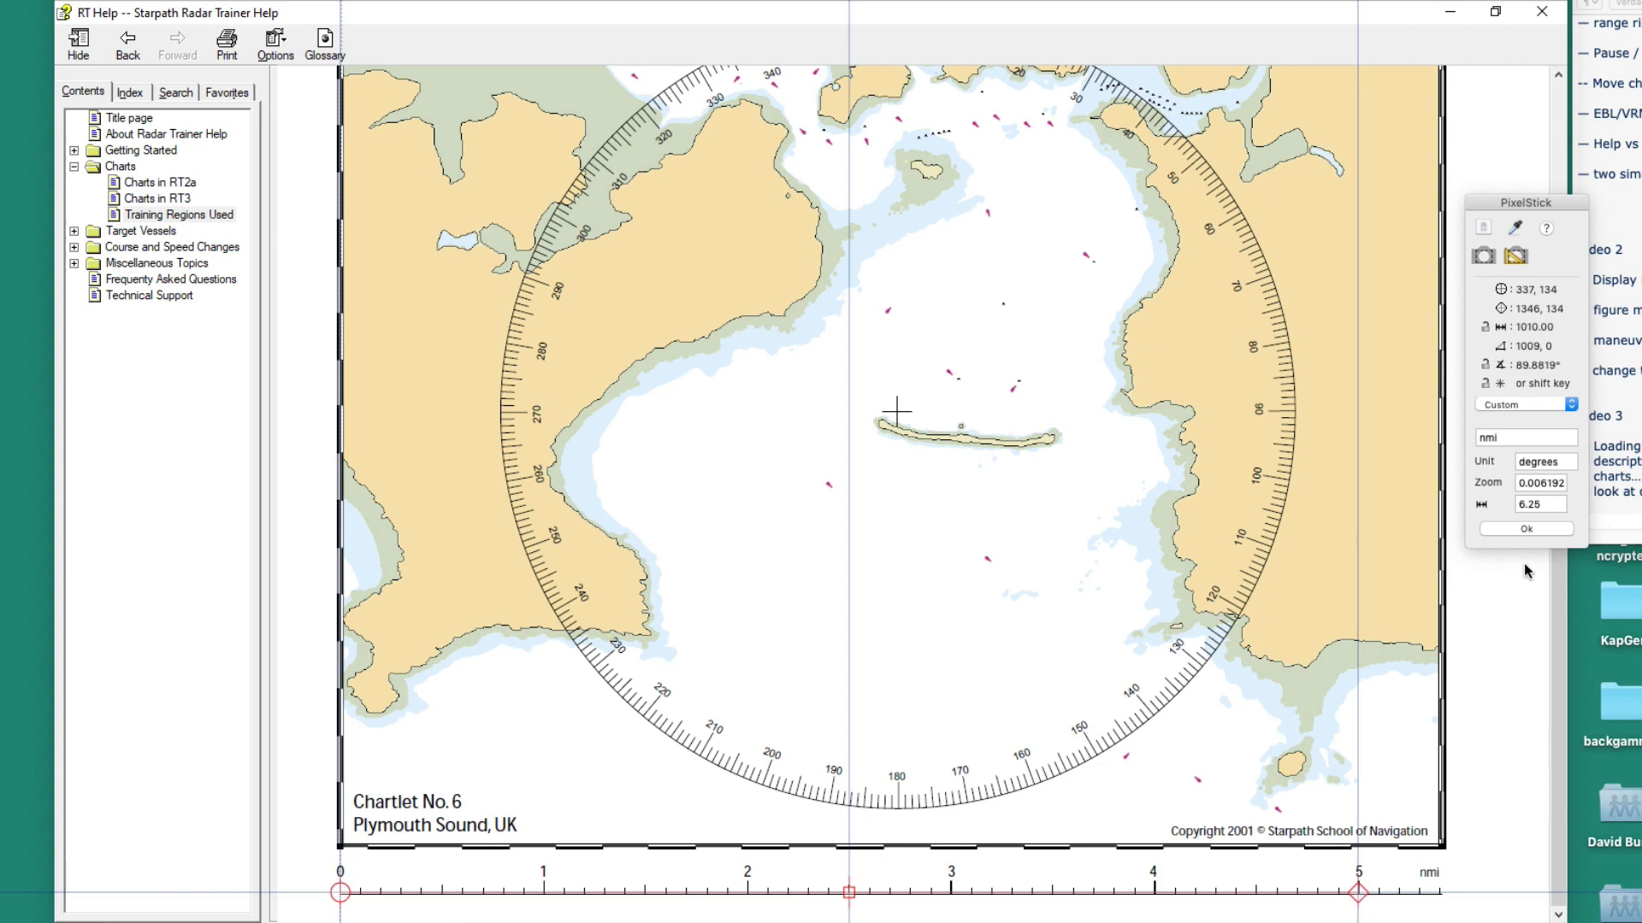
drag(1543, 505, 1485, 504)
text(5.0)
key(Return)
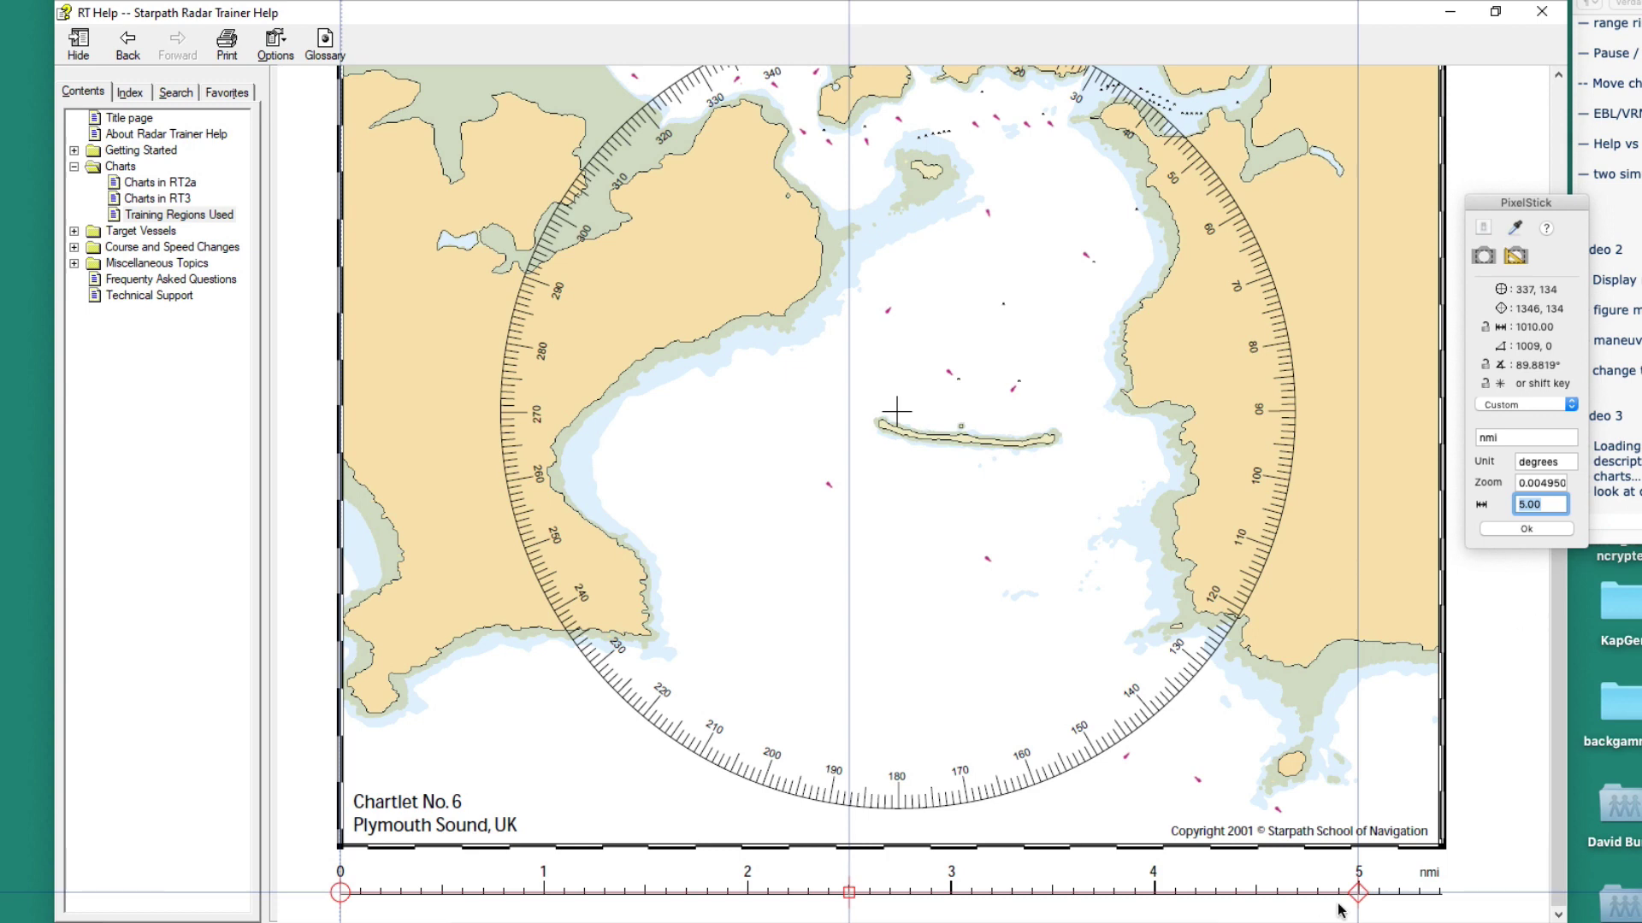
drag(1358, 893, 681, 893)
drag(876, 900, 809, 897)
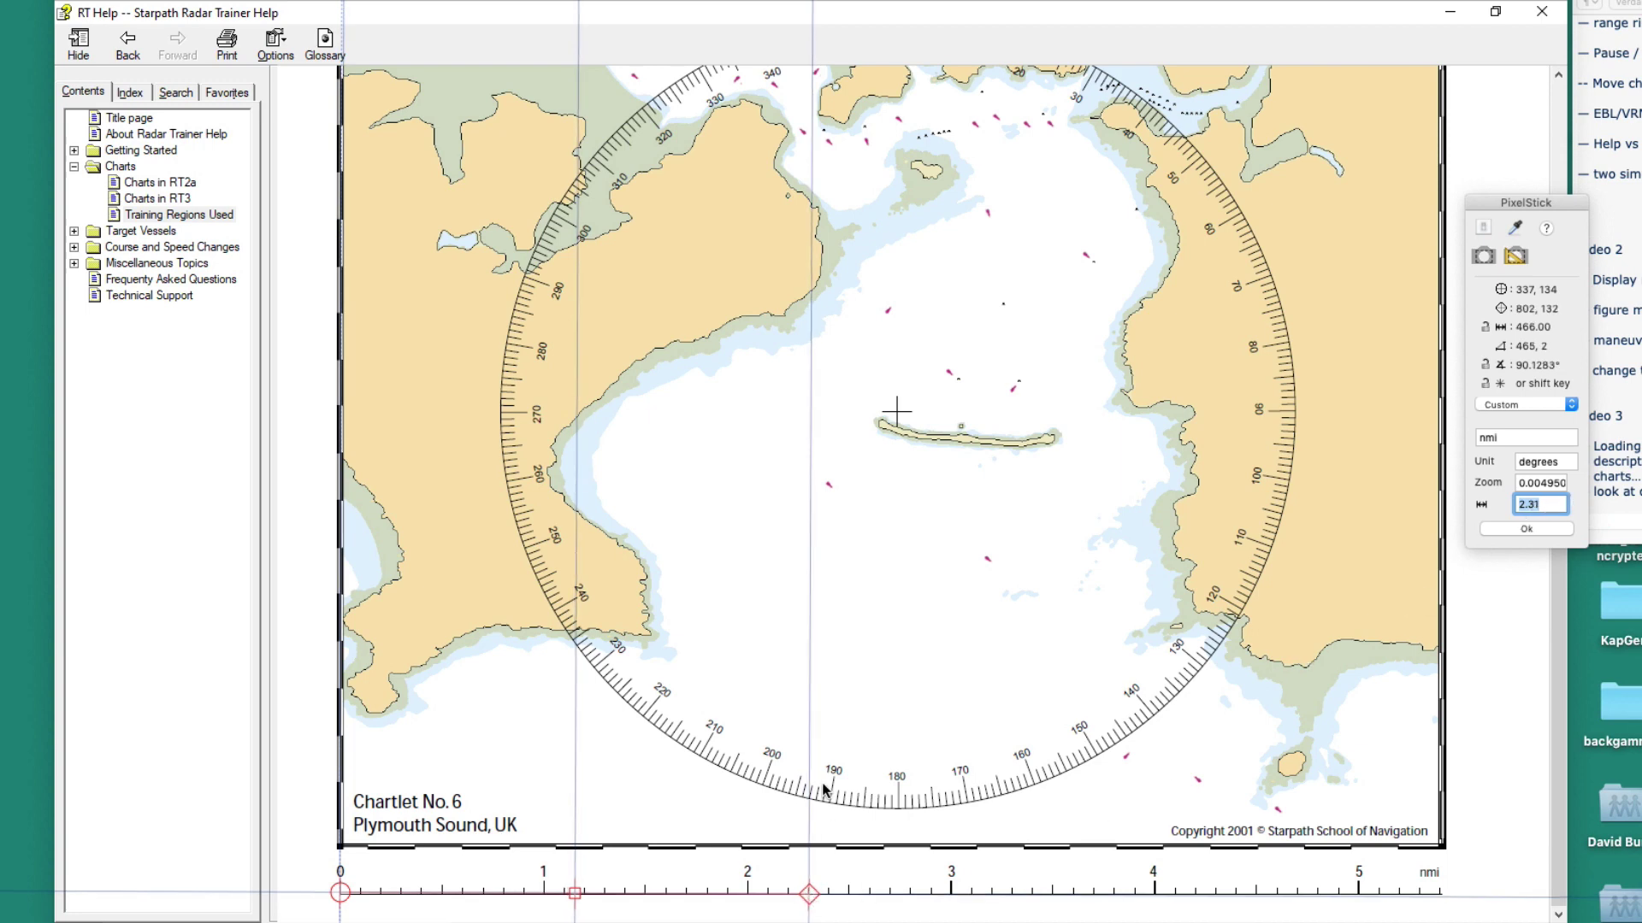
- Measure from the red mark southwest of the breakwater to the compass rose's center, and out to the rose near 80°
drag(809, 894, 1071, 420)
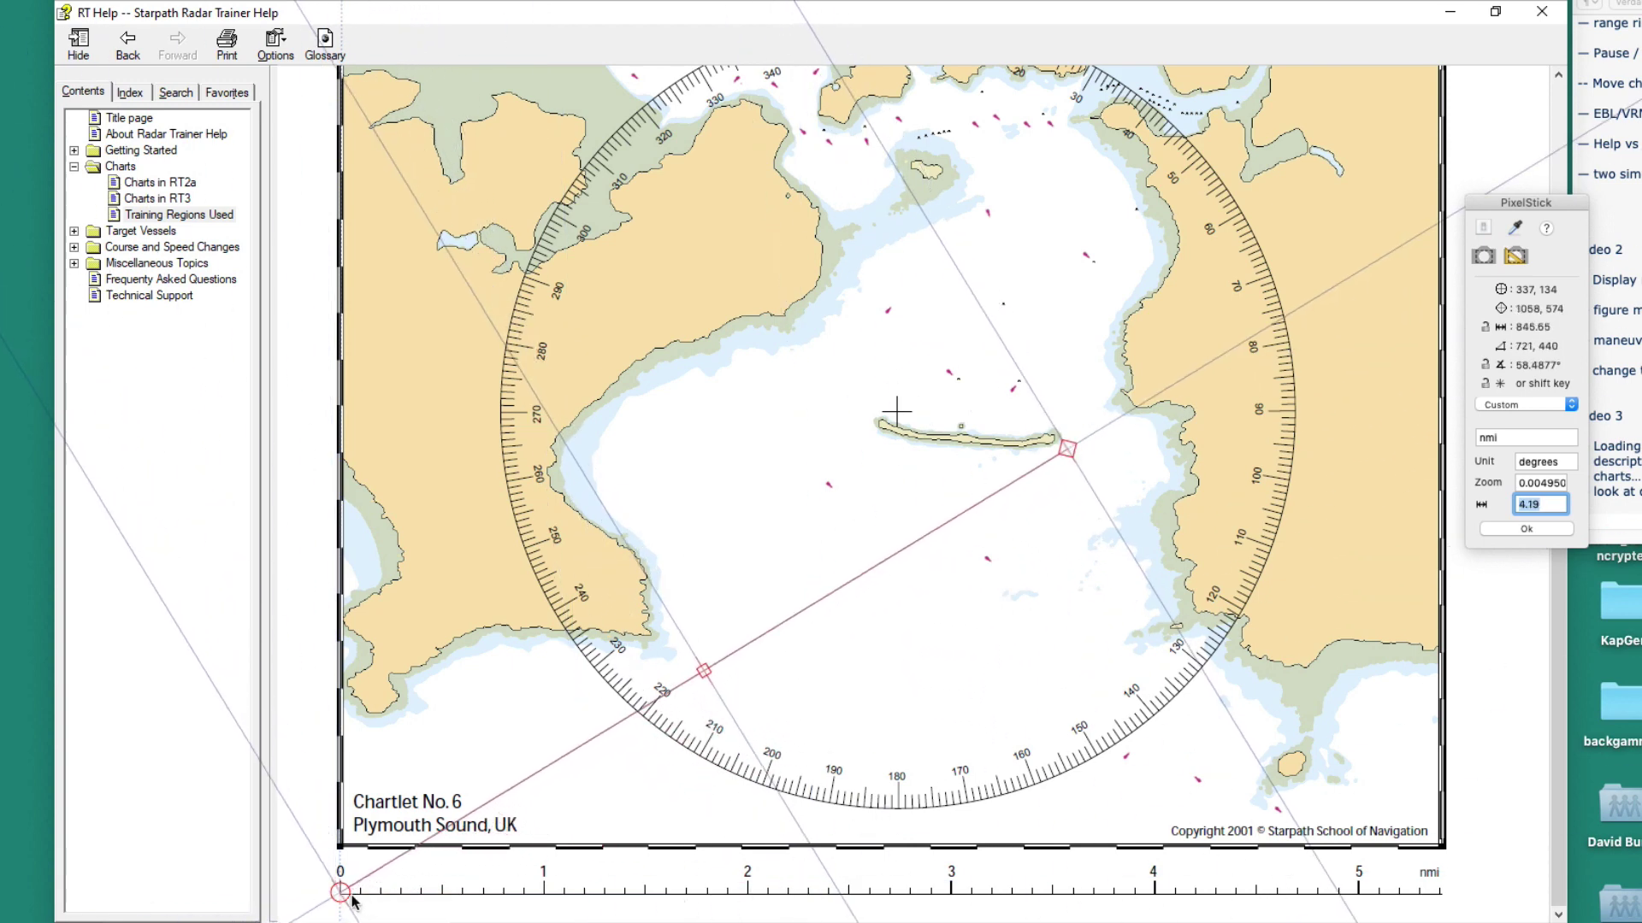
drag(340, 892, 829, 485)
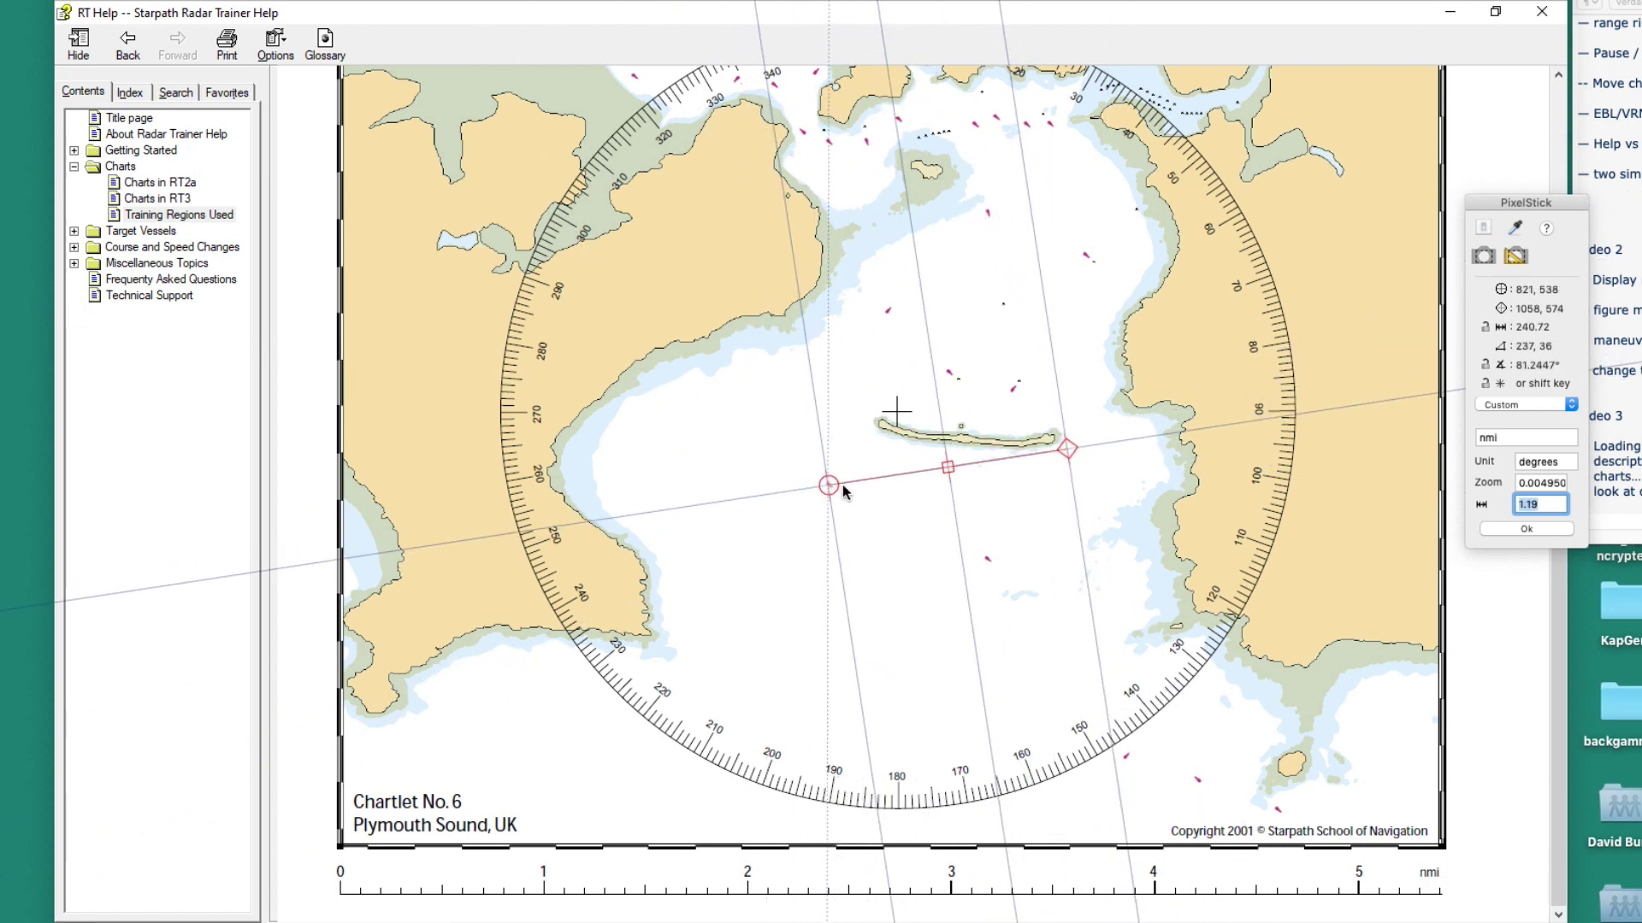
drag(1067, 448, 901, 416)
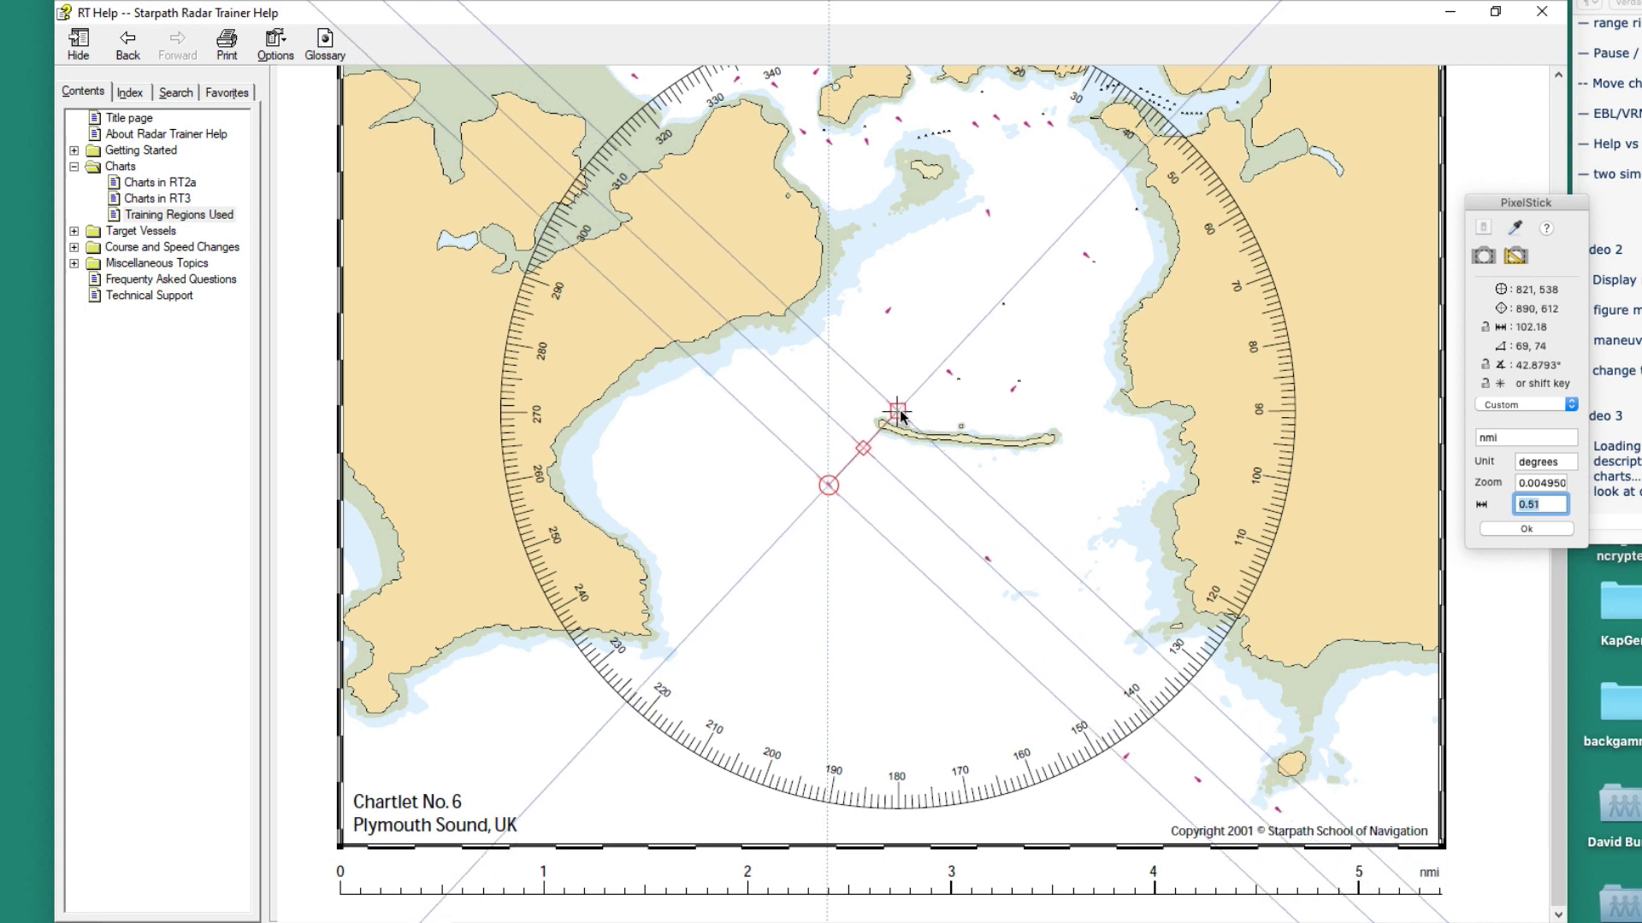
drag(823, 483, 826, 484)
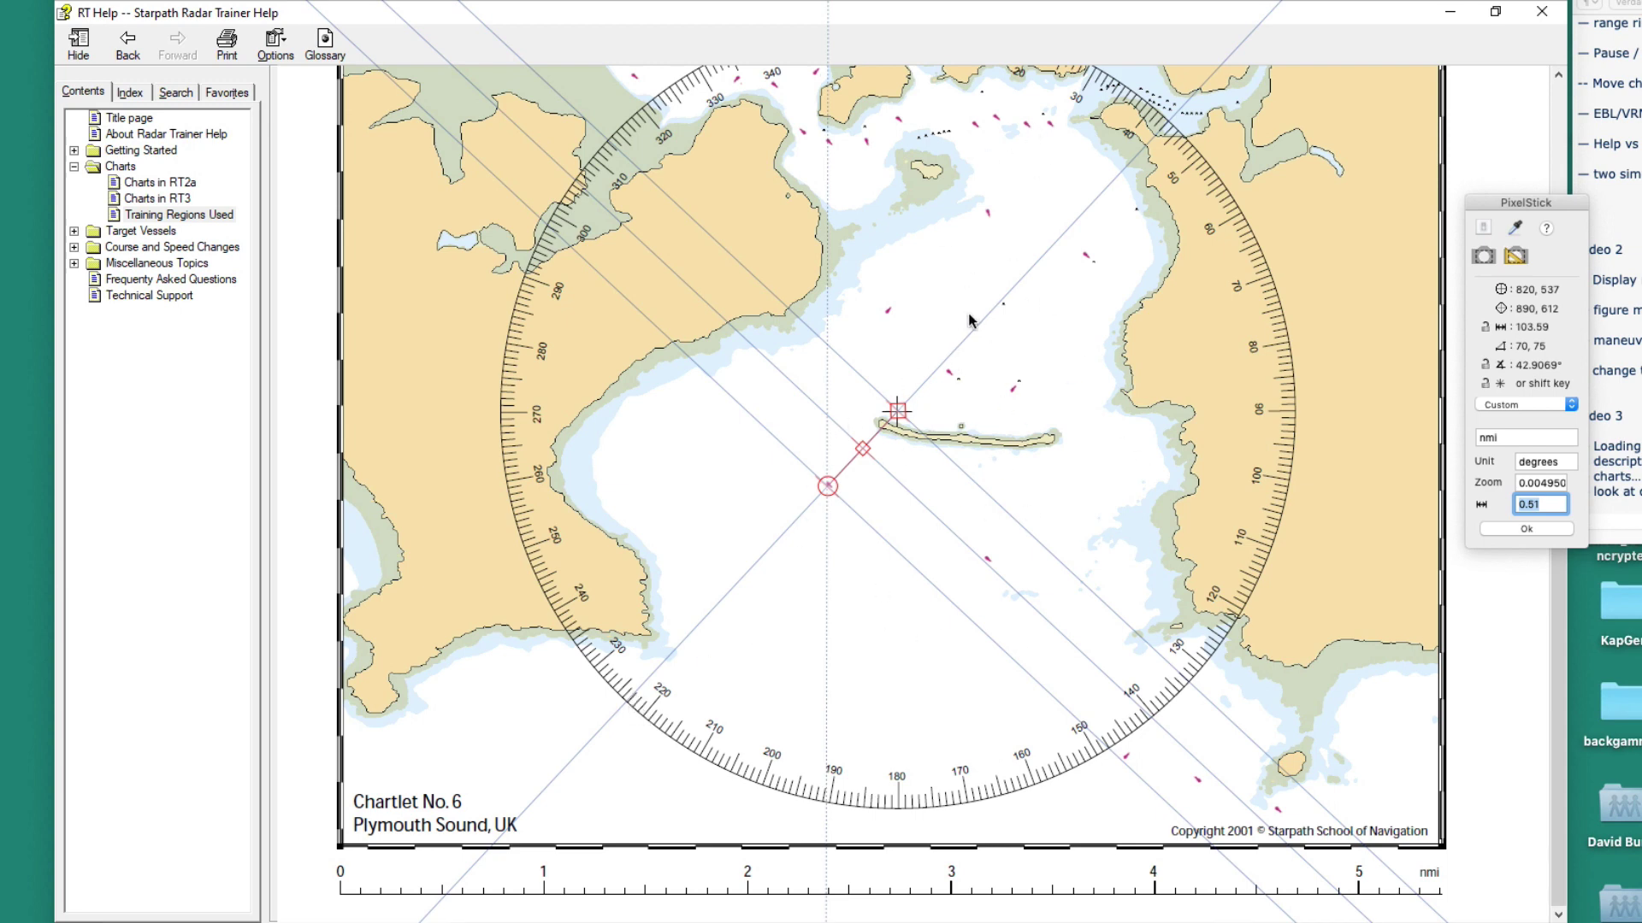
mouse_move(898, 413)
mouse_down()
mouse_move(1193, 520)
mouse_move(1239, 349)
mouse_up()
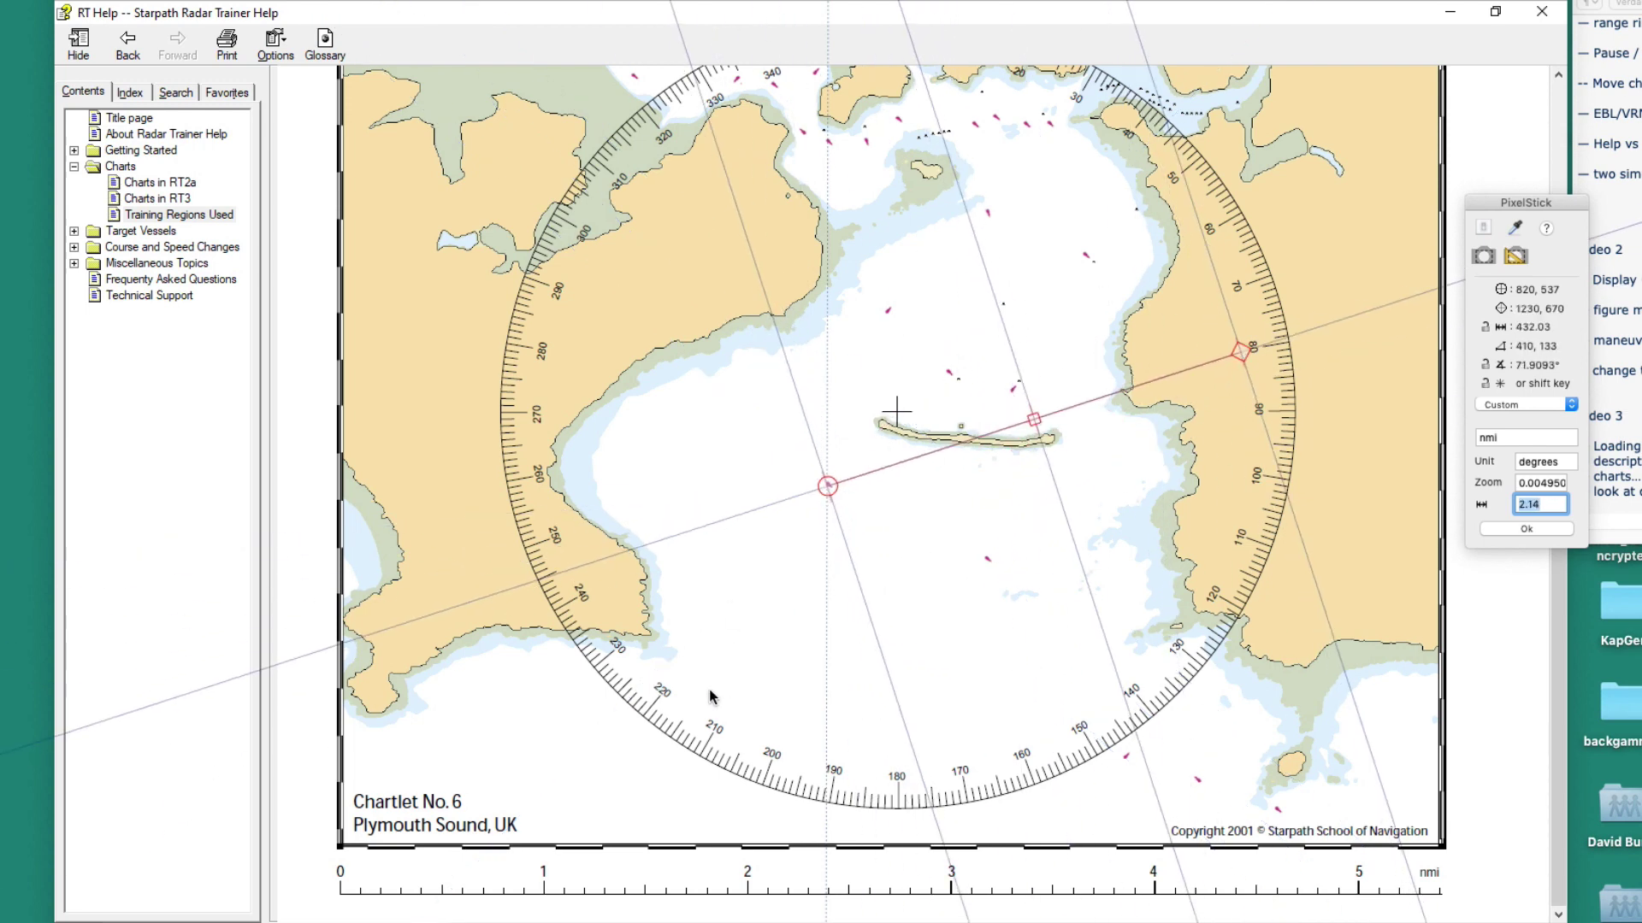
- Move the help window off the simulator, return to the Radar Trainer, and switch to the browser with the Plymouth Sound problems
drag(1034, 21, 1293, 822)
key(super+shift+Up)
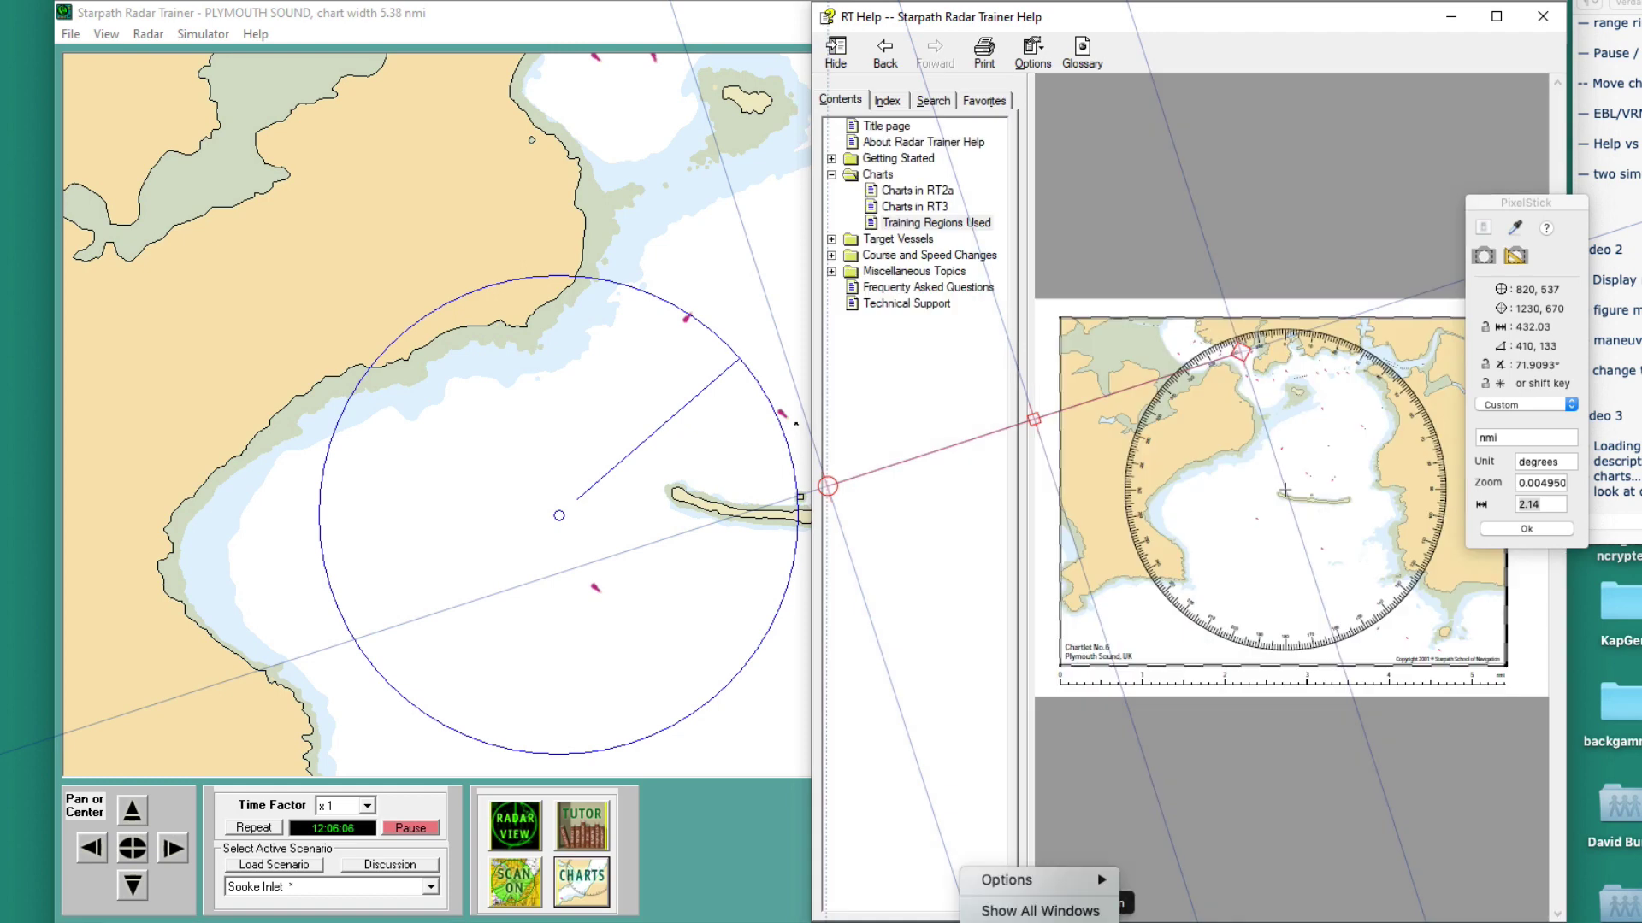
click(630, 572)
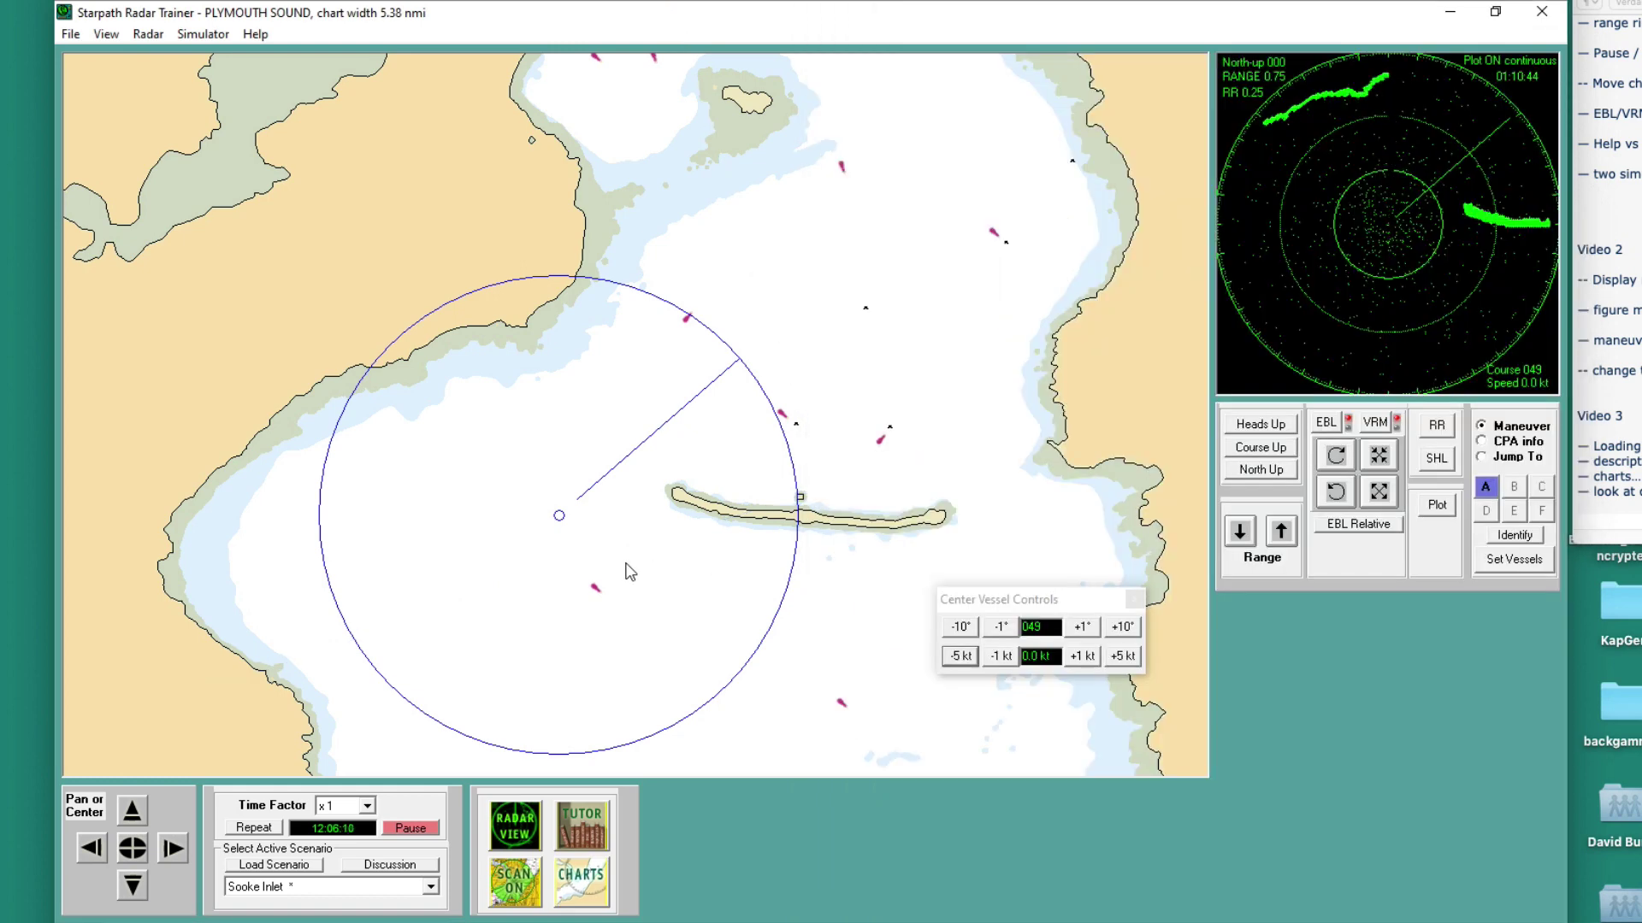
click(1069, 911)
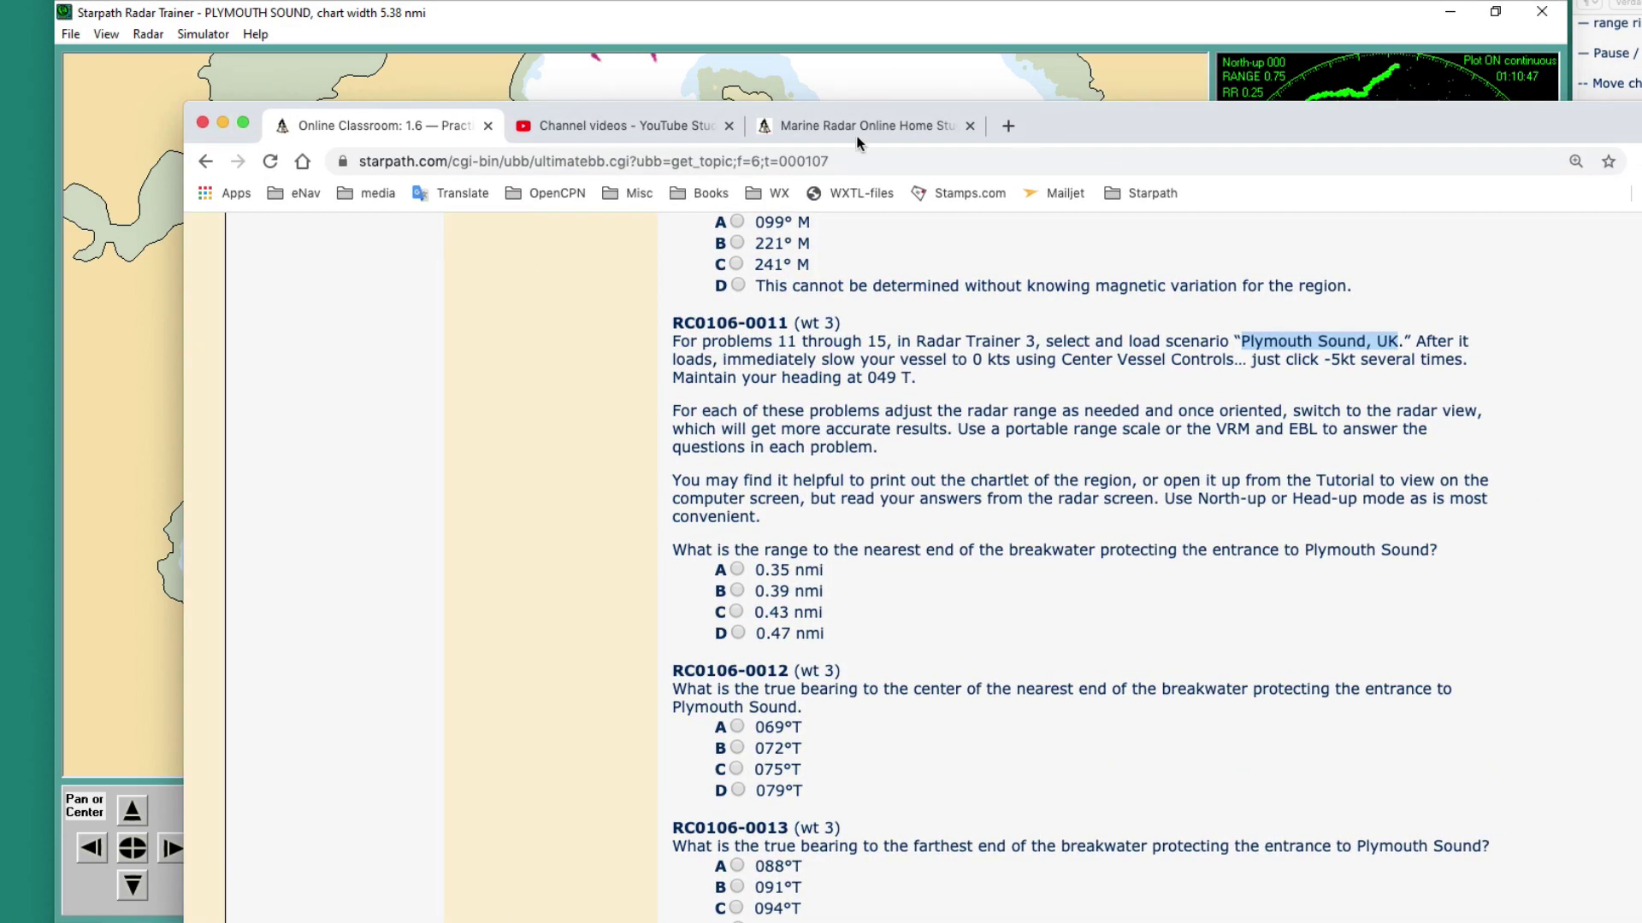
- Move the browser with the problems off the simulator and switch the Plymouth Sound scenario to the radar view
drag(1084, 125, 1061, 195)
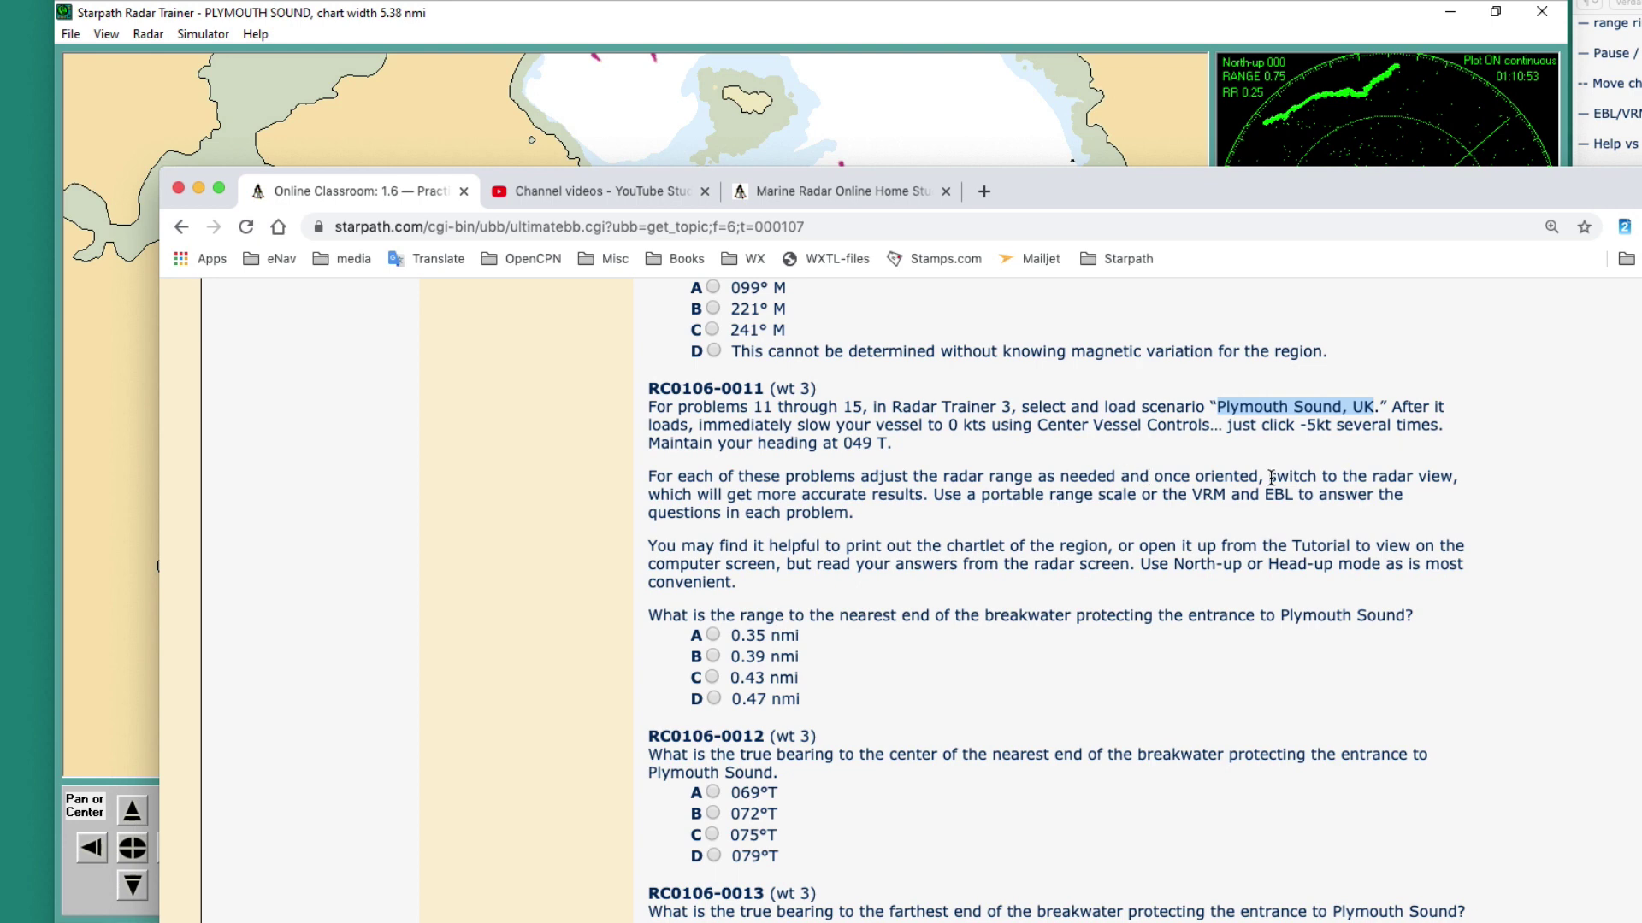
drag(1161, 204, 1157, 161)
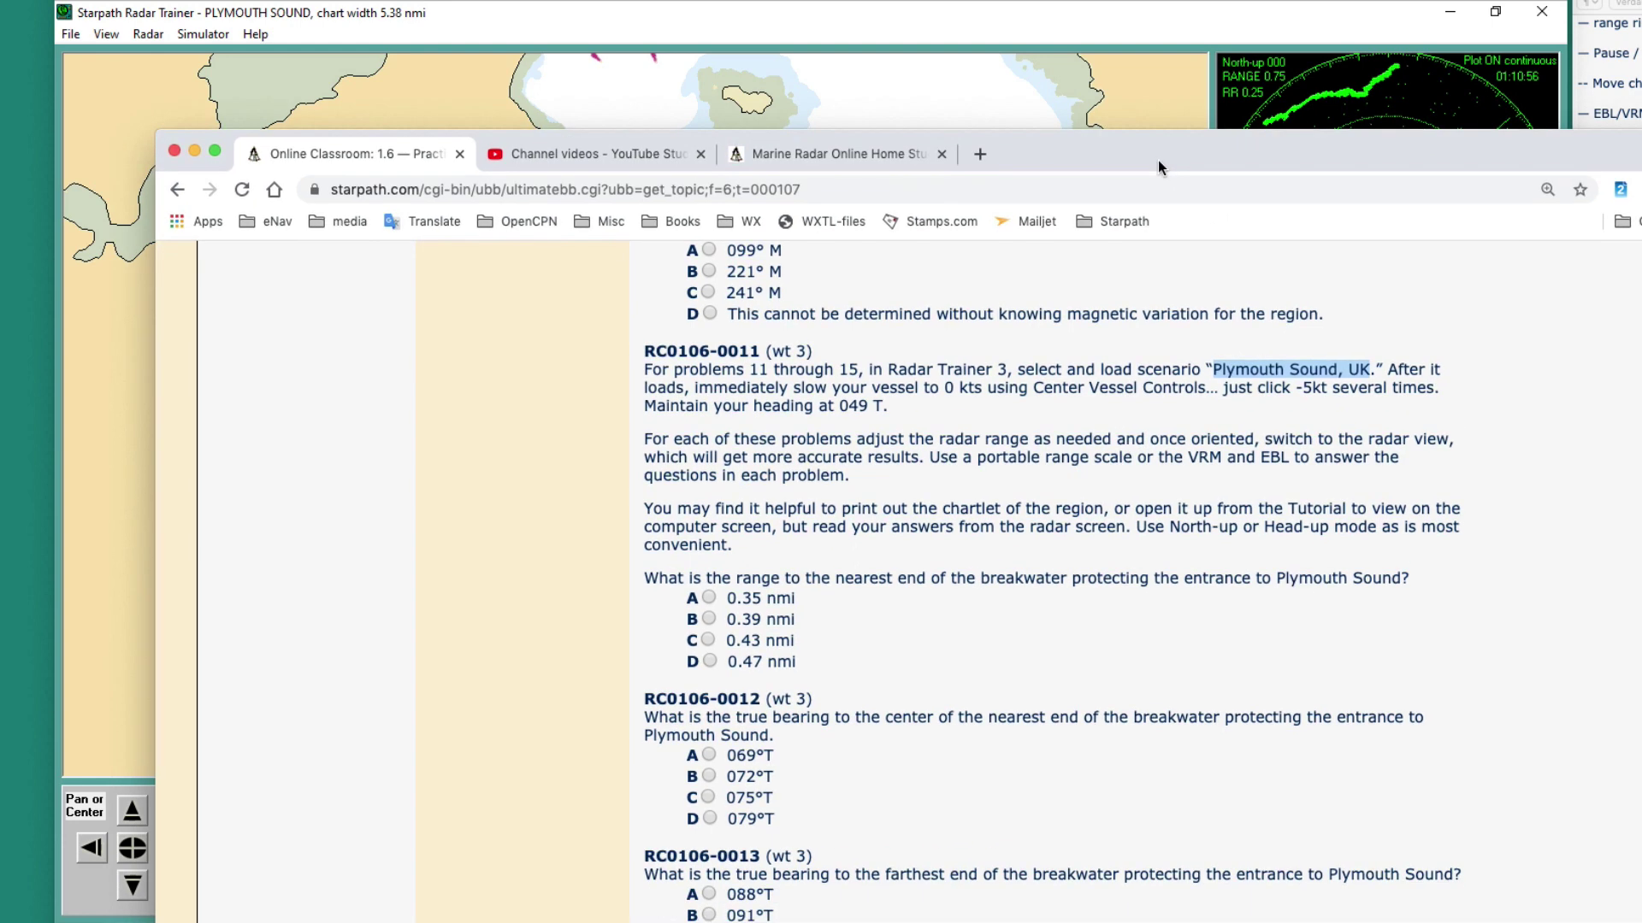
double_click(1157, 161)
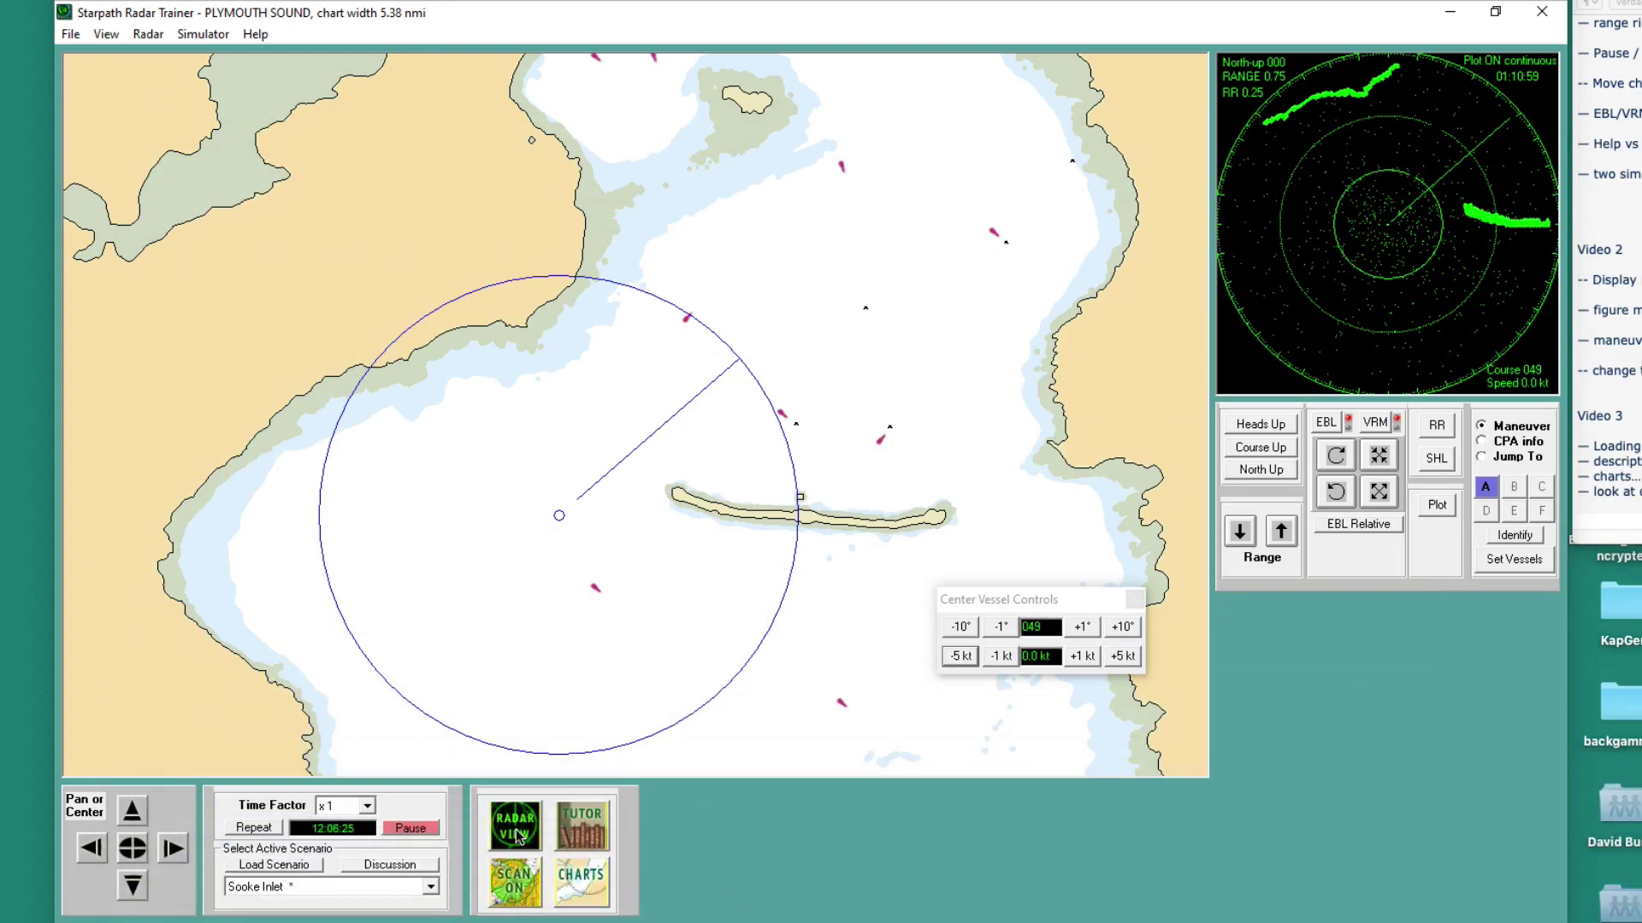
click(517, 828)
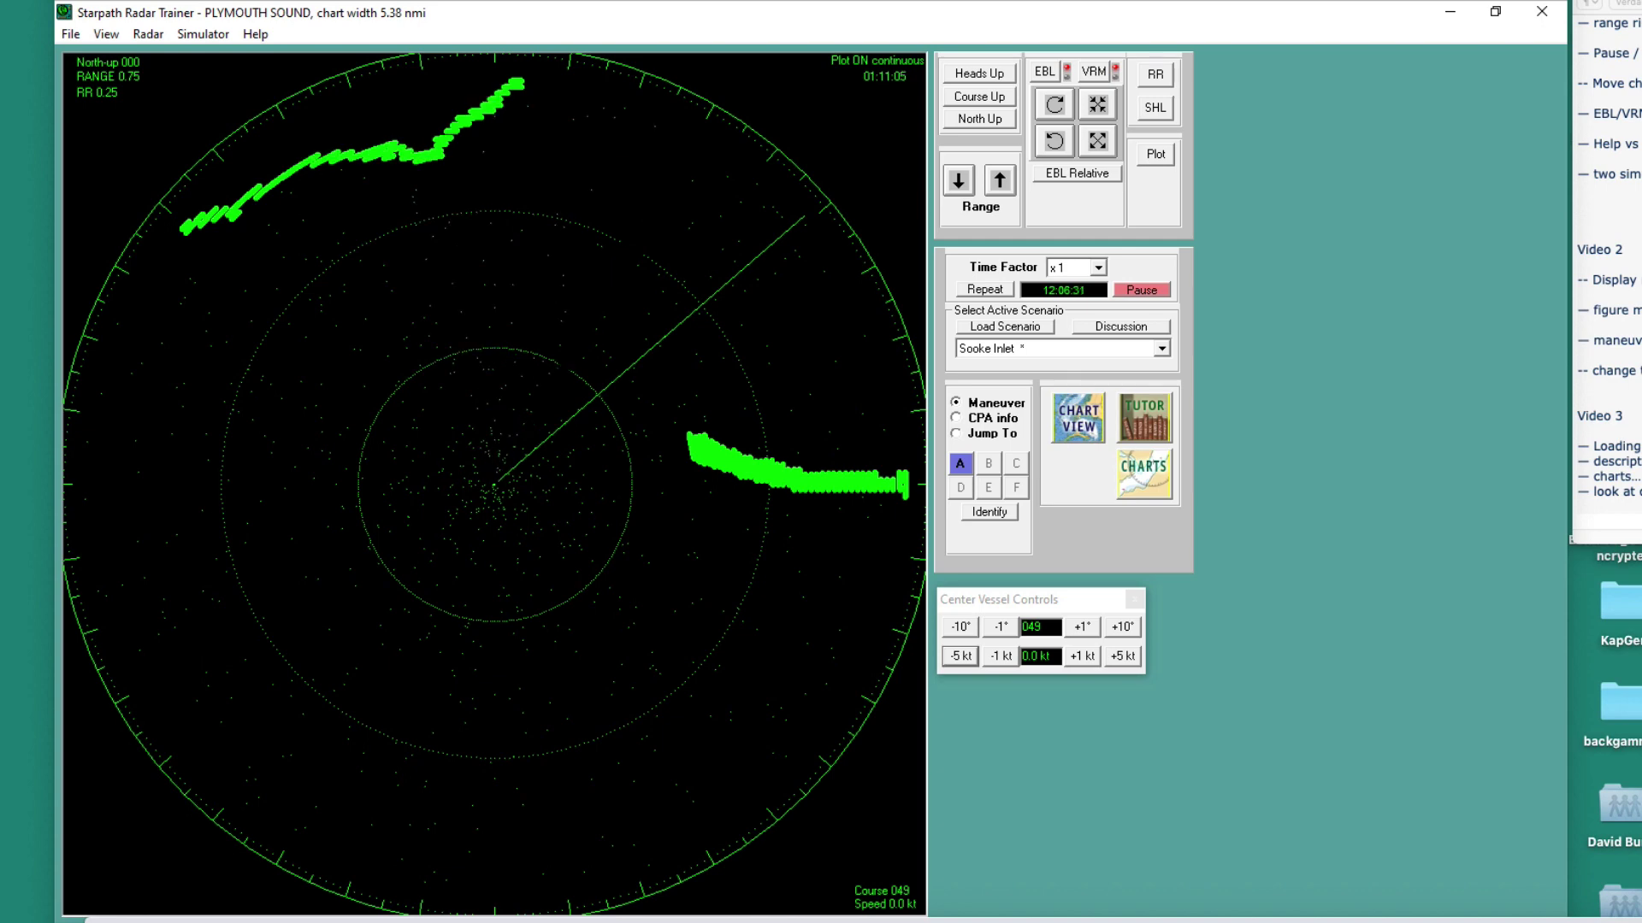
- Recheck question RC0106-0011, turn on the VRM and expand its ring to the breakwater's nearest end to measure the range
click(240, 902)
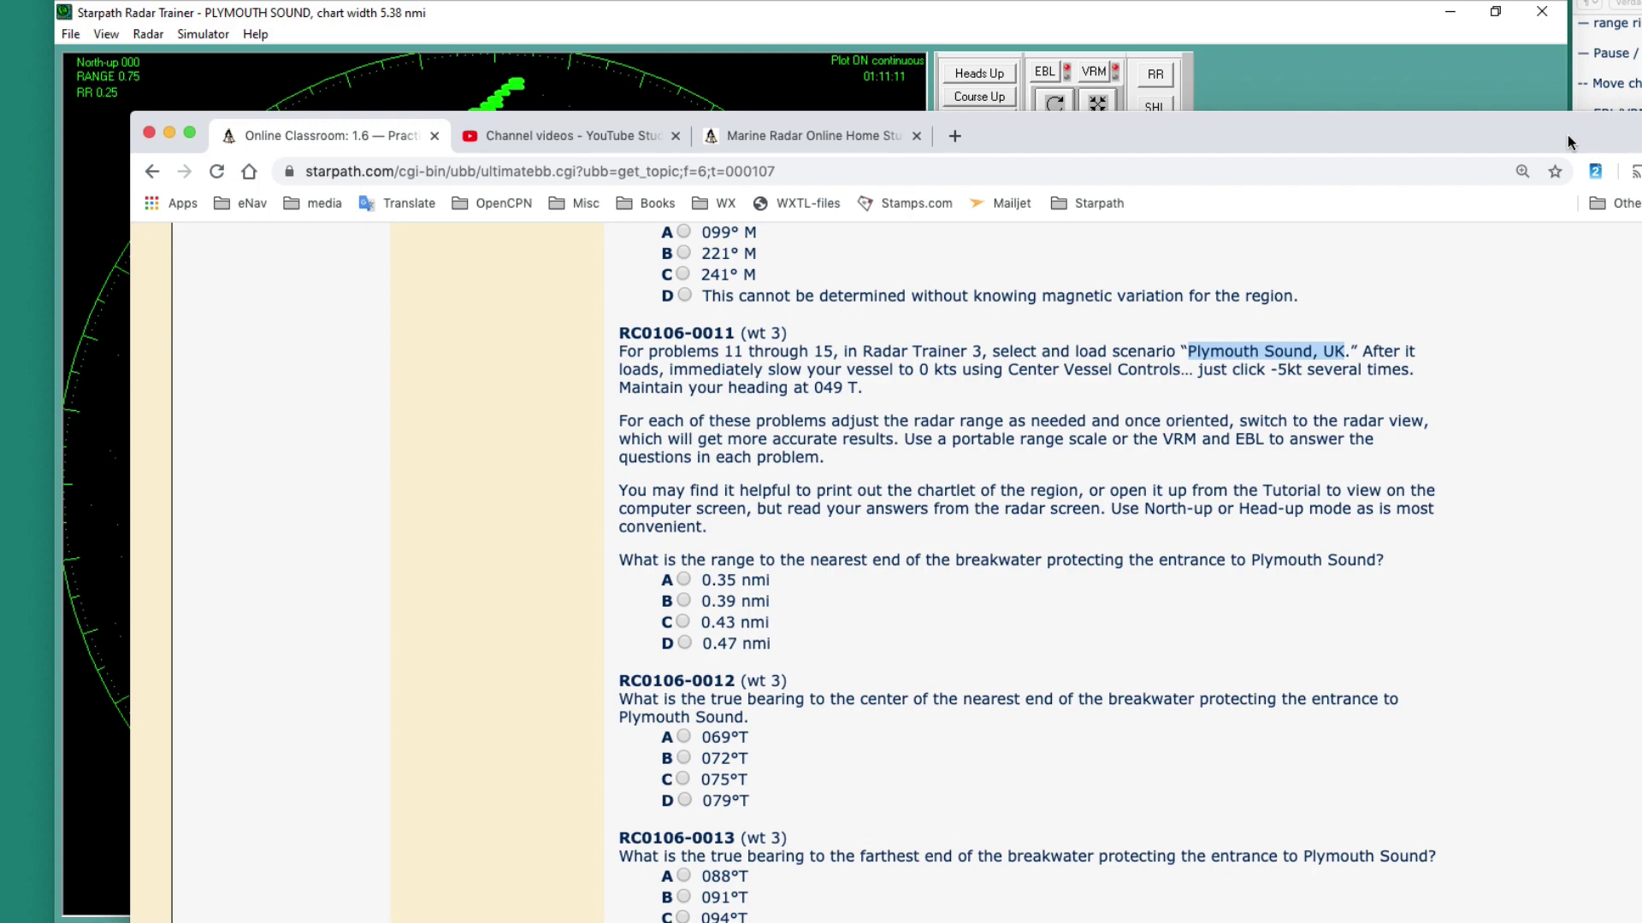
drag(1567, 135, 1618, 905)
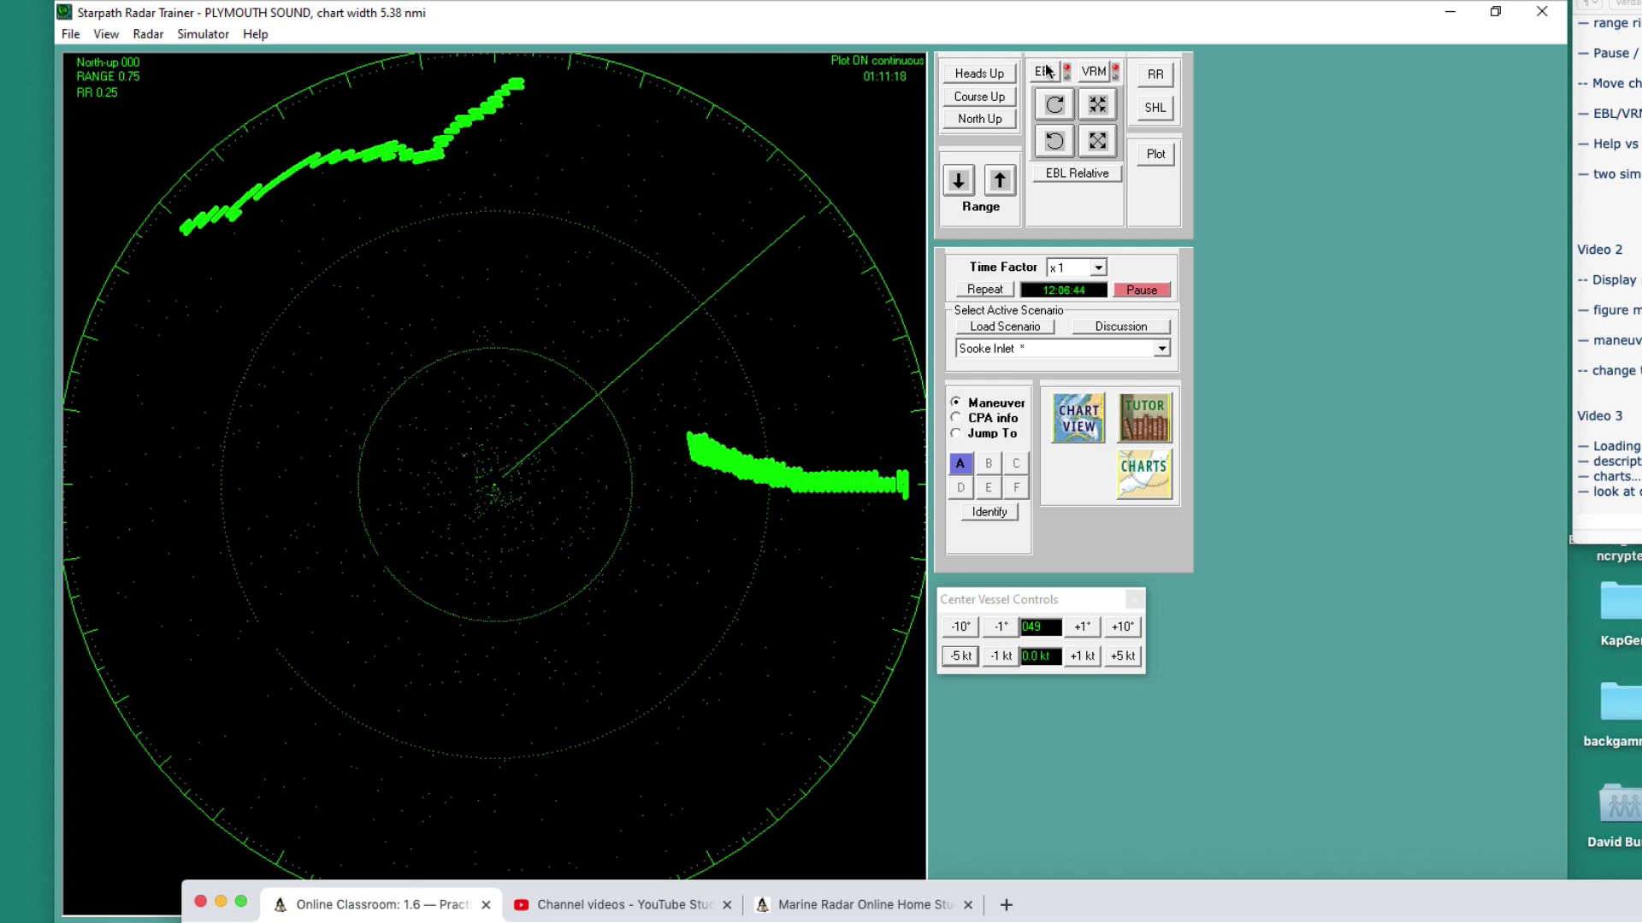
click(1096, 75)
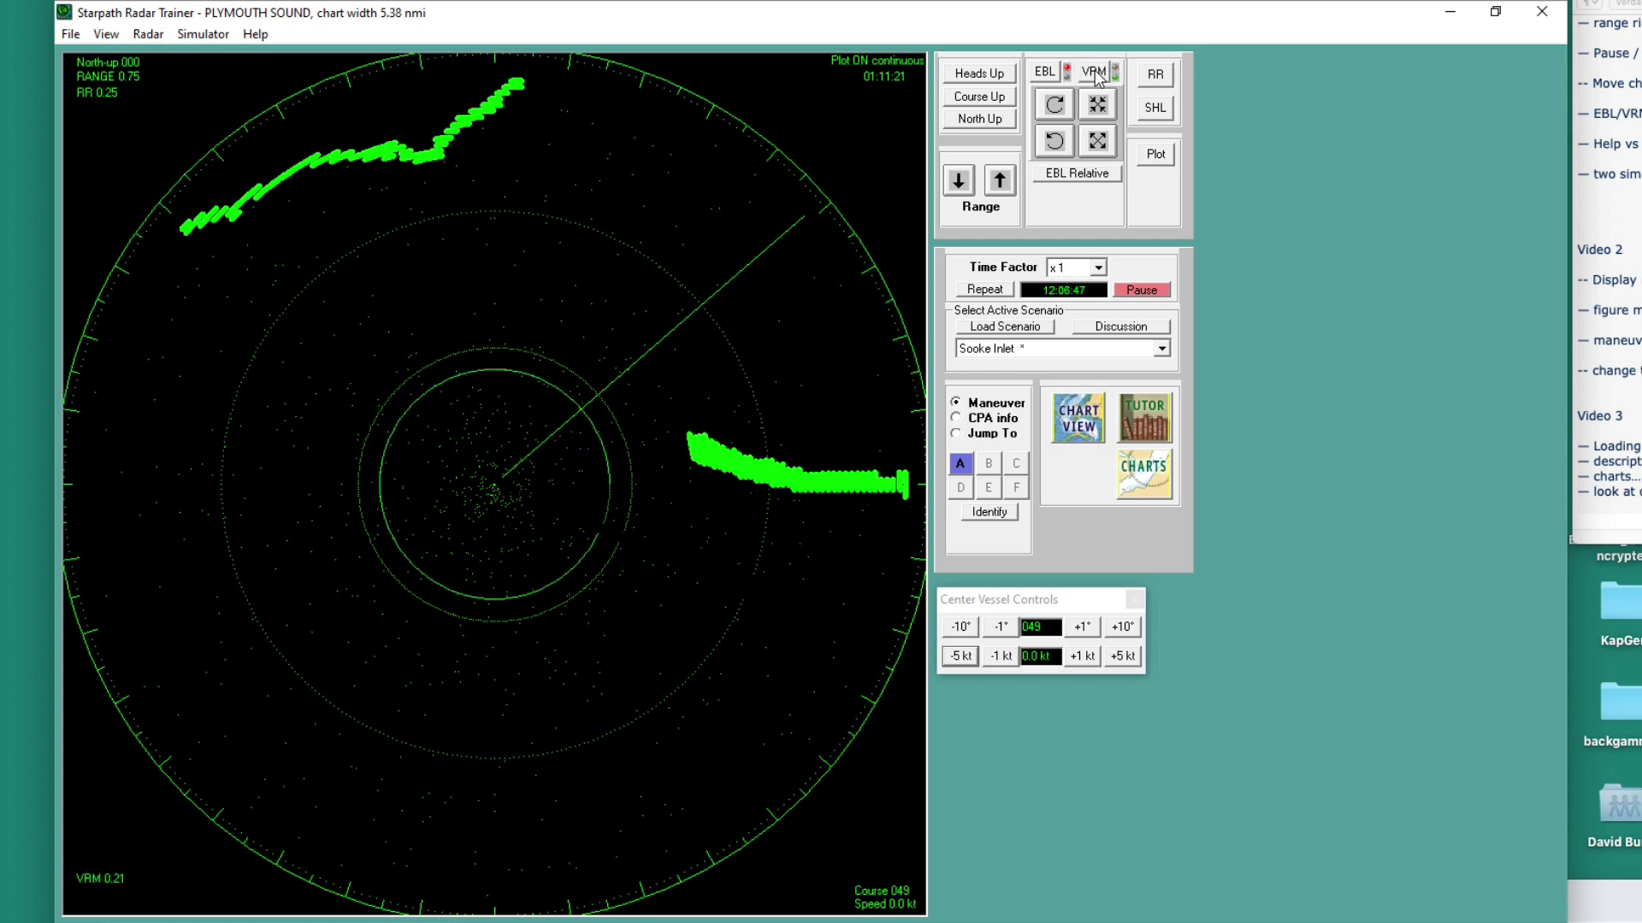
click(1097, 142)
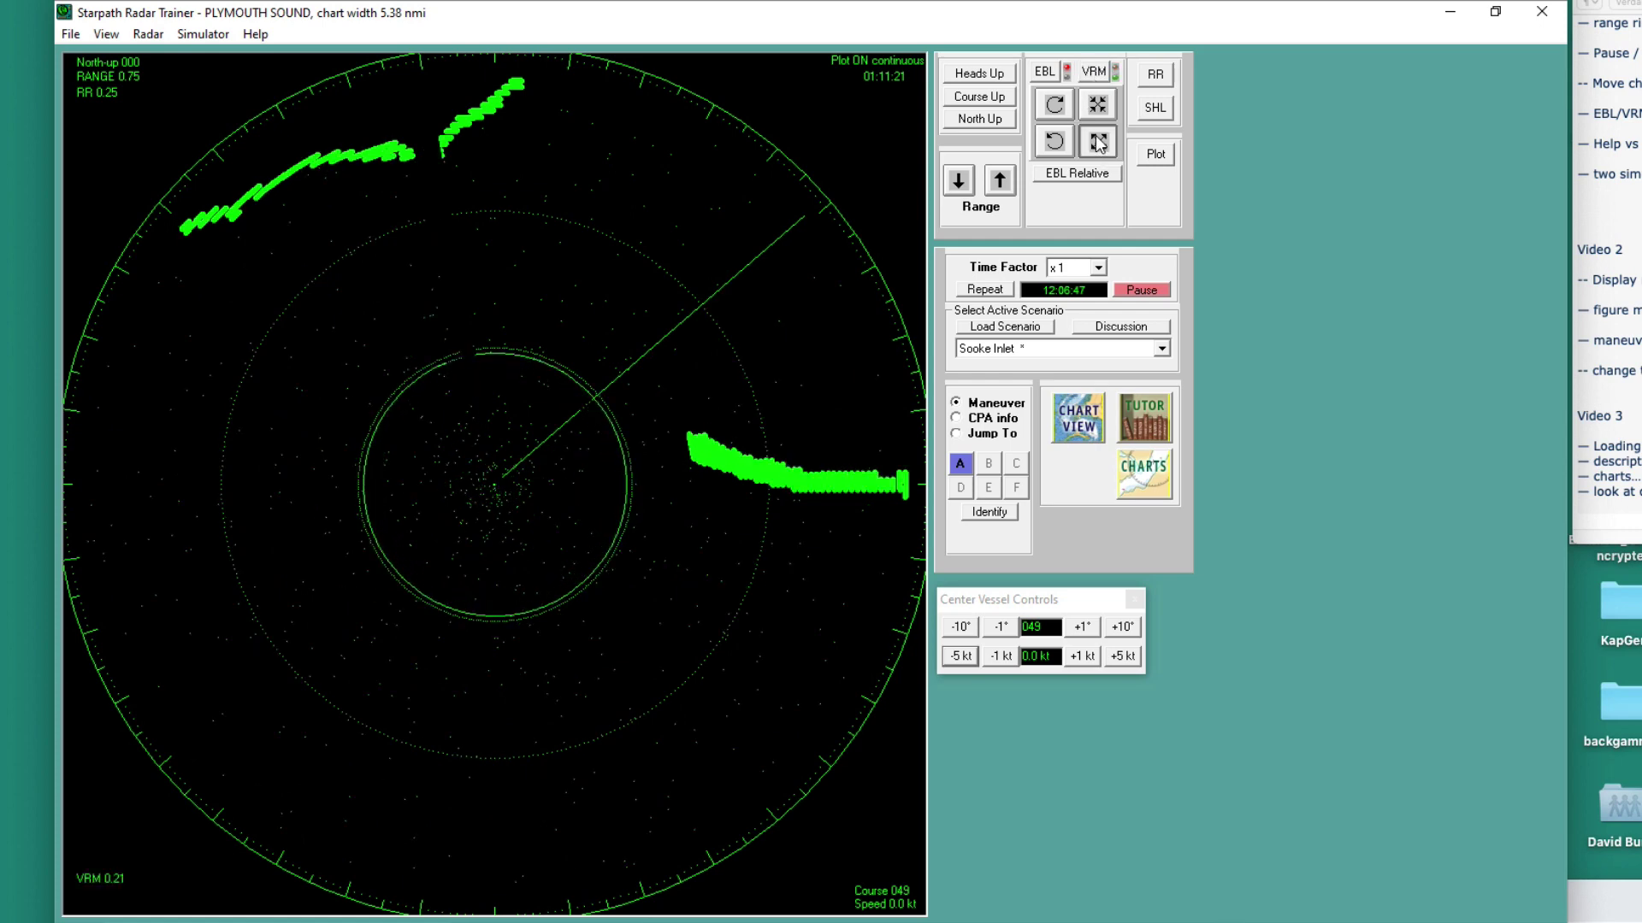
click(1098, 142)
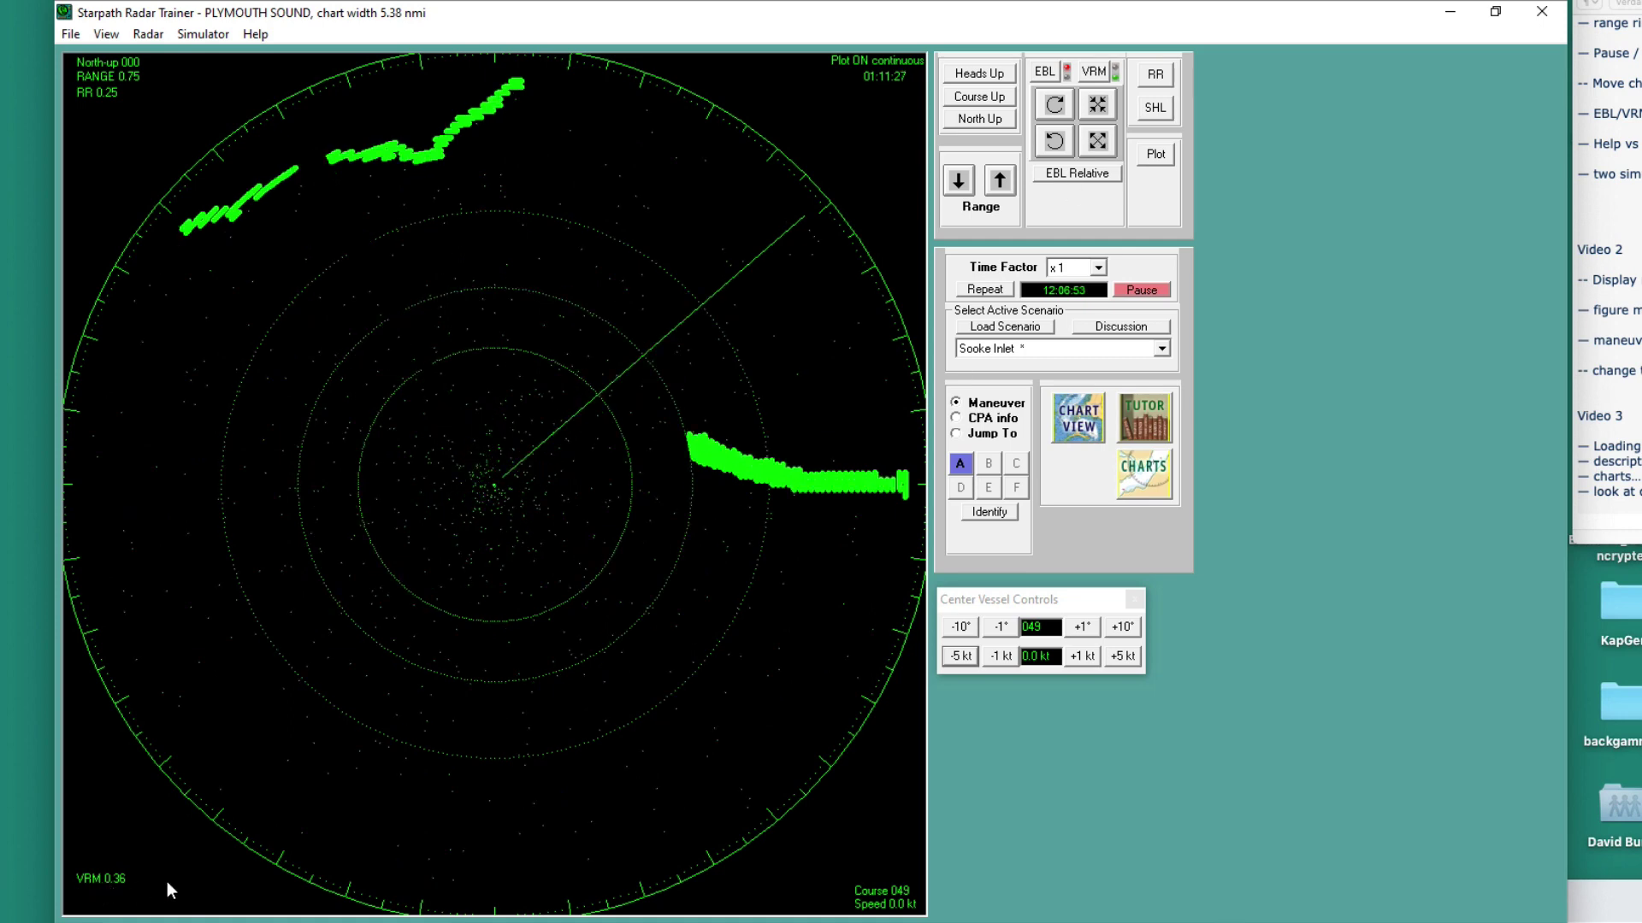
- Read question RC0106-0012 on the true bearing to the breakwater's nearest end, and return to the radar view
click(1629, 920)
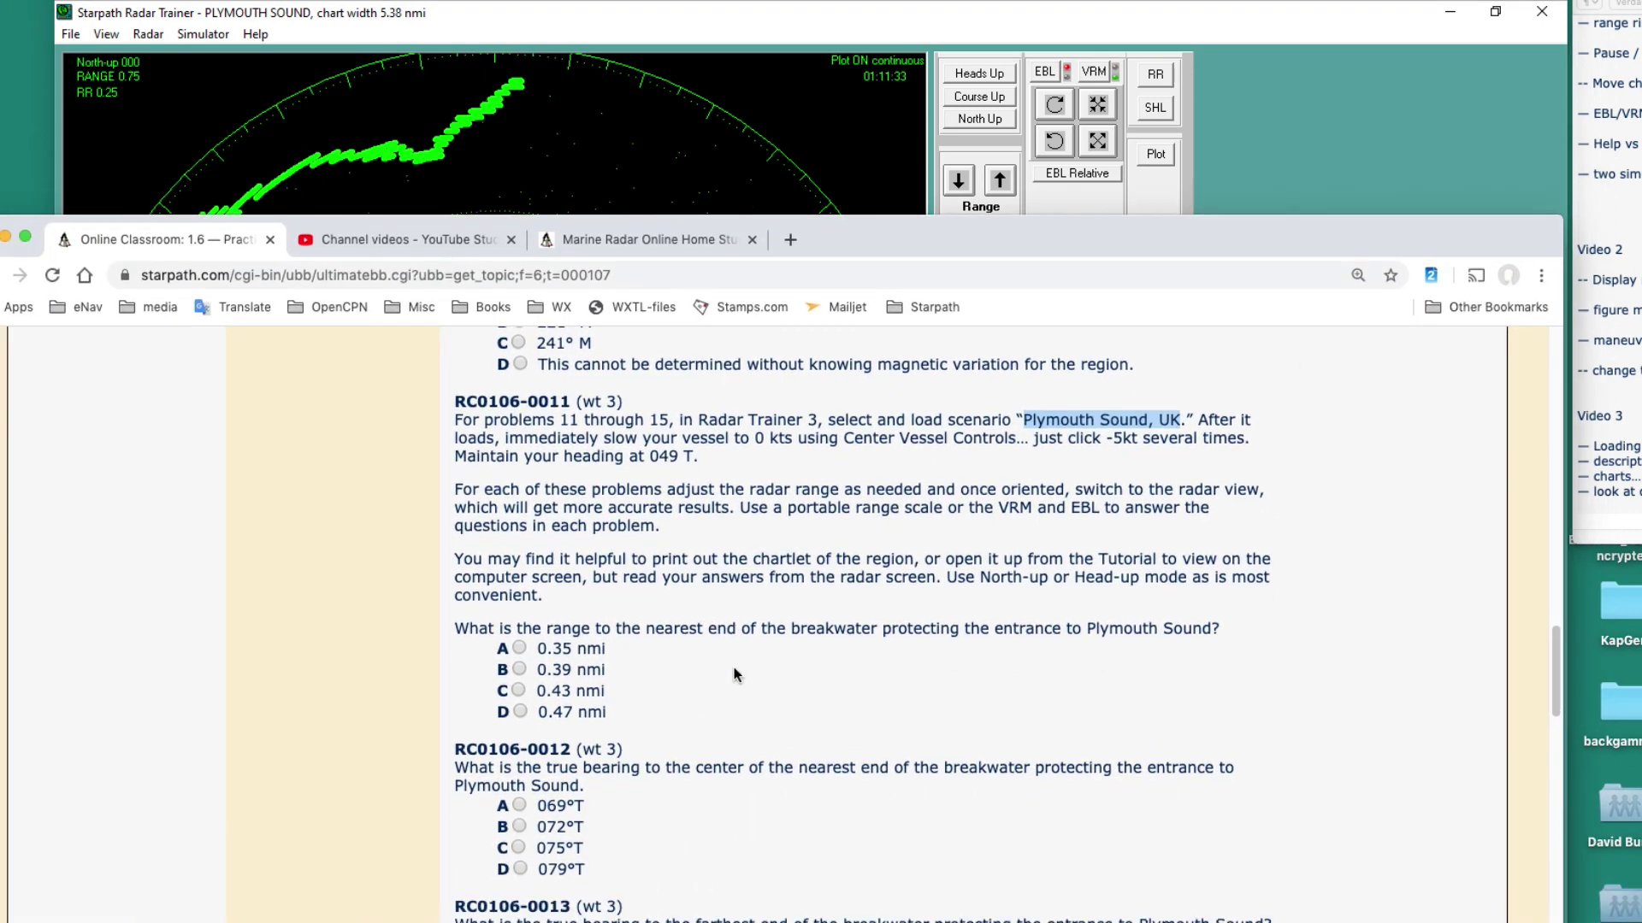
scroll(734, 675, down, 3)
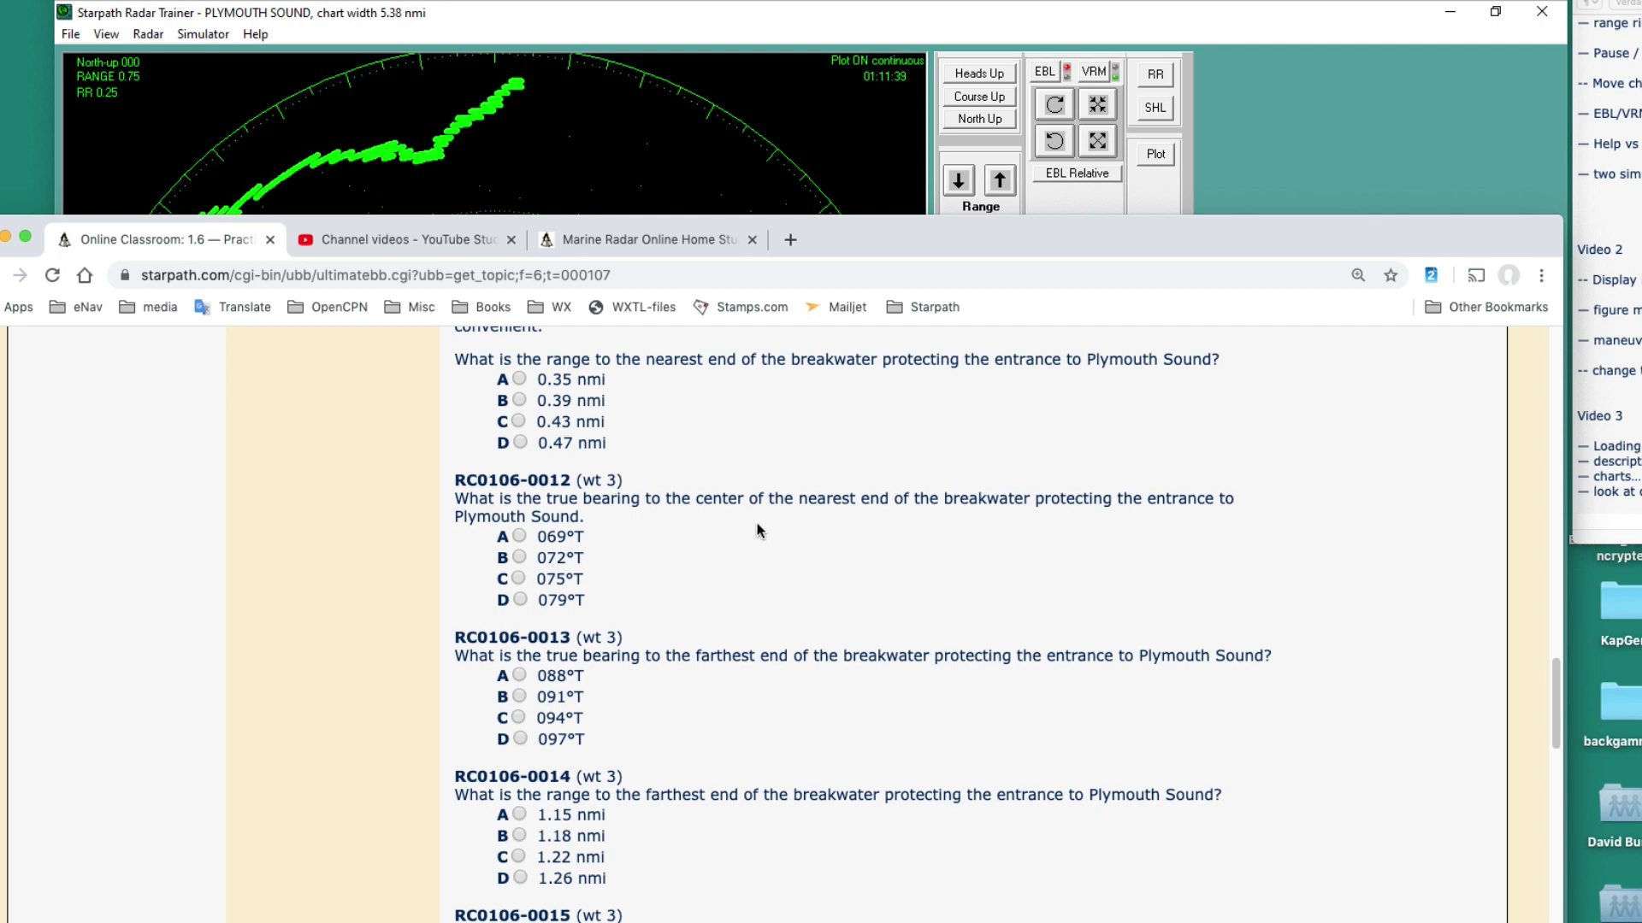
drag(838, 218, 870, 293)
click(869, 229)
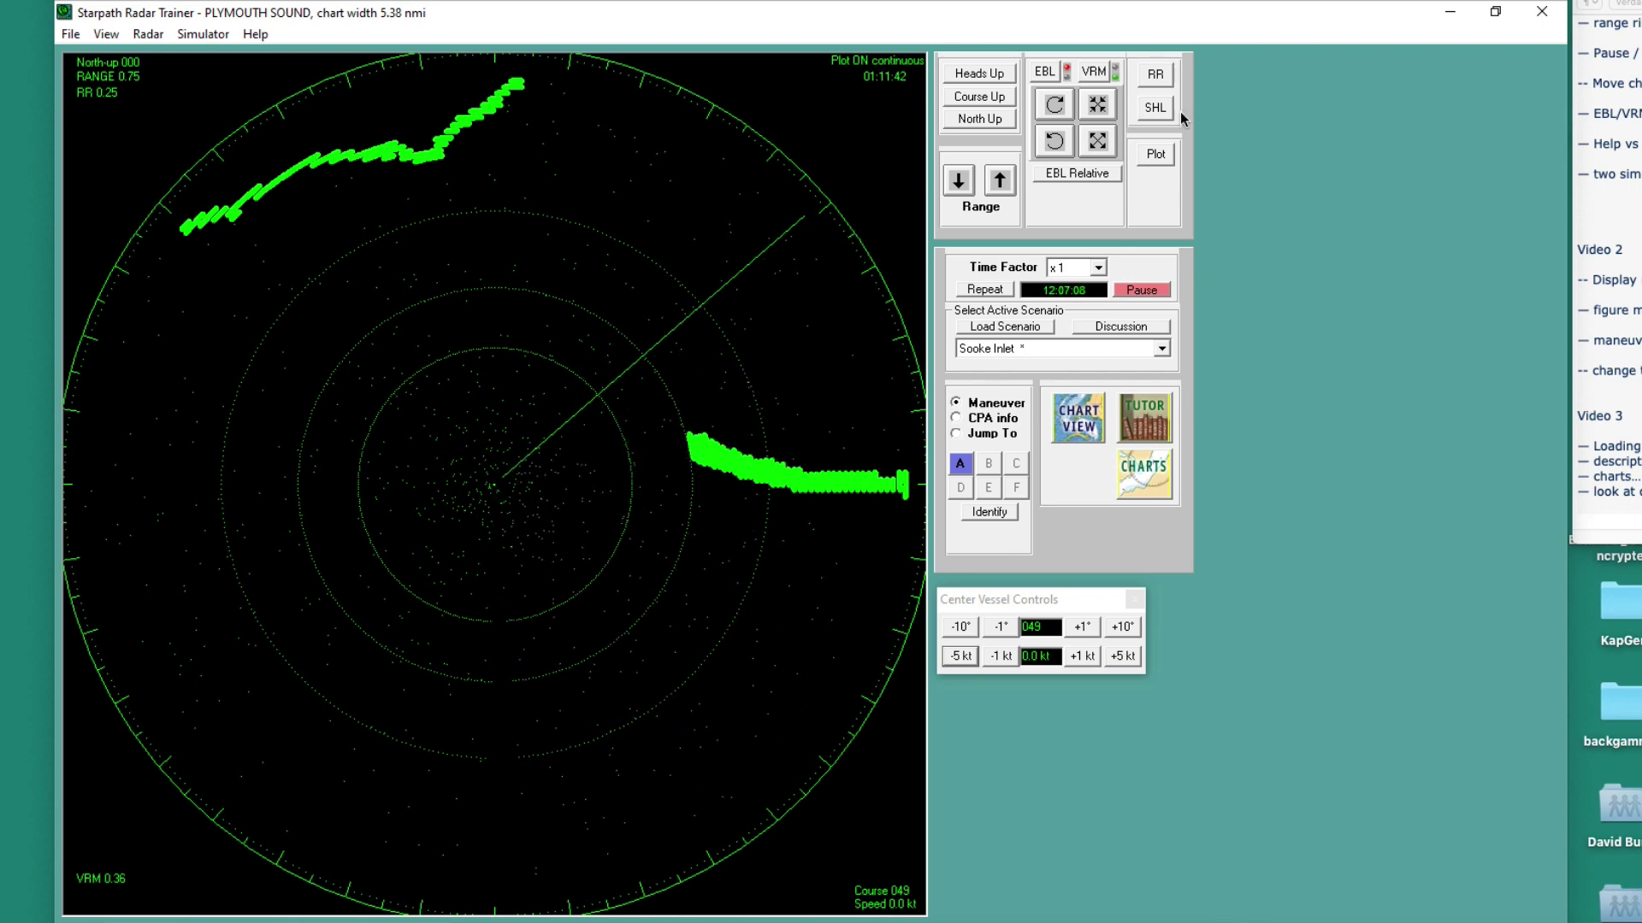
- Turn off the VRM, turn on the EBL and rotate it clockwise onto the nearest end of the breakwater
click(1115, 77)
click(1045, 72)
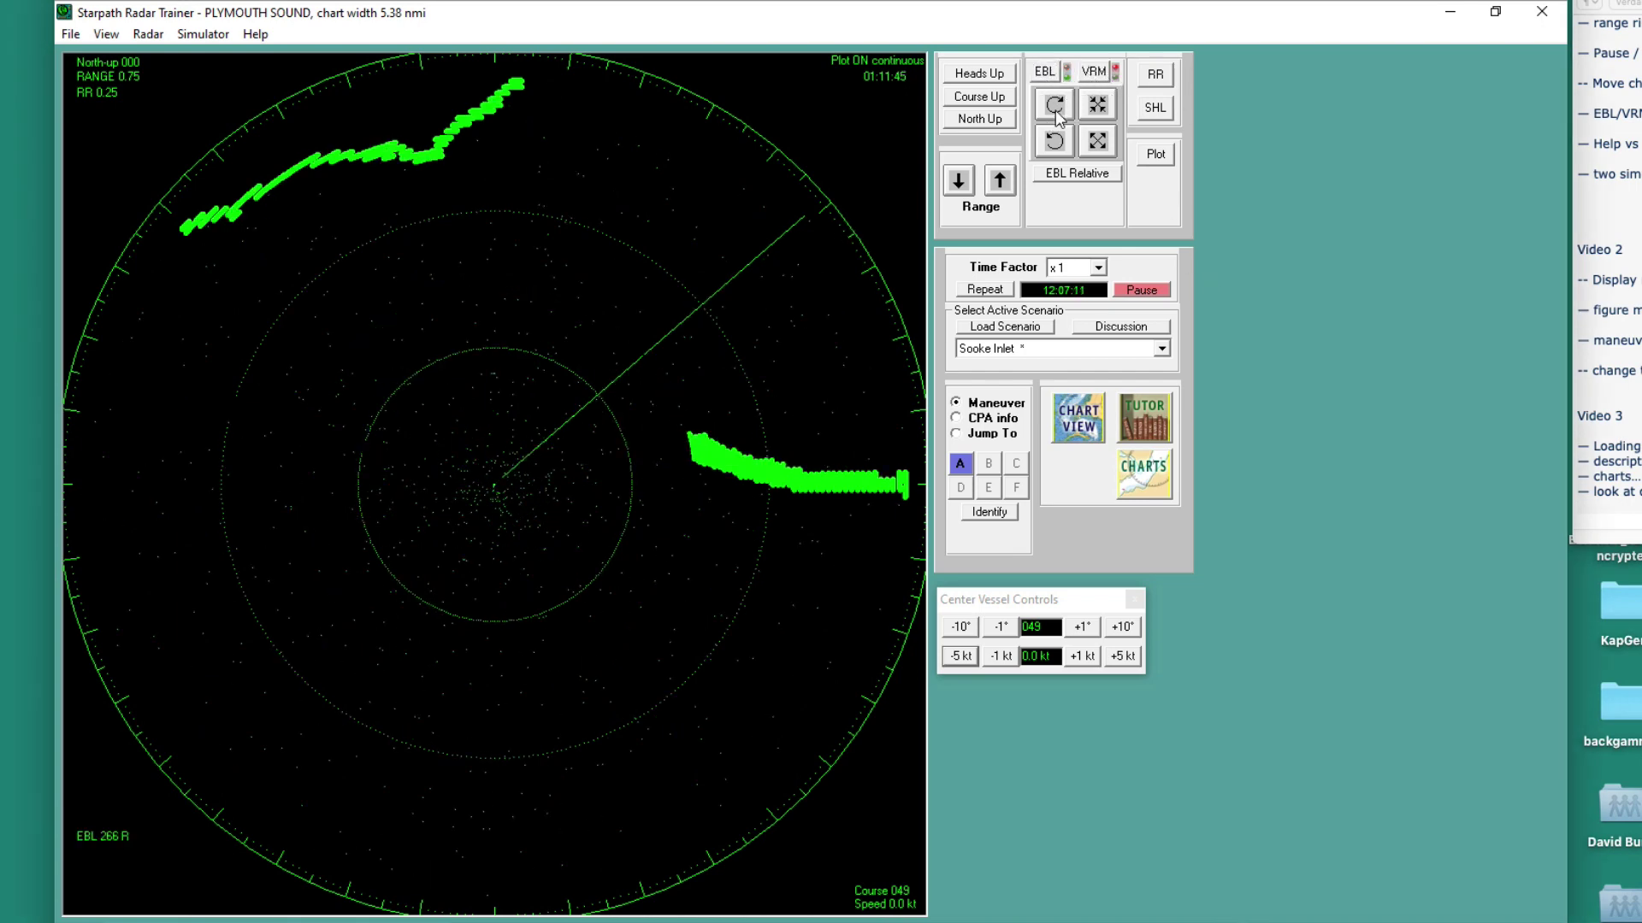
click(1057, 108)
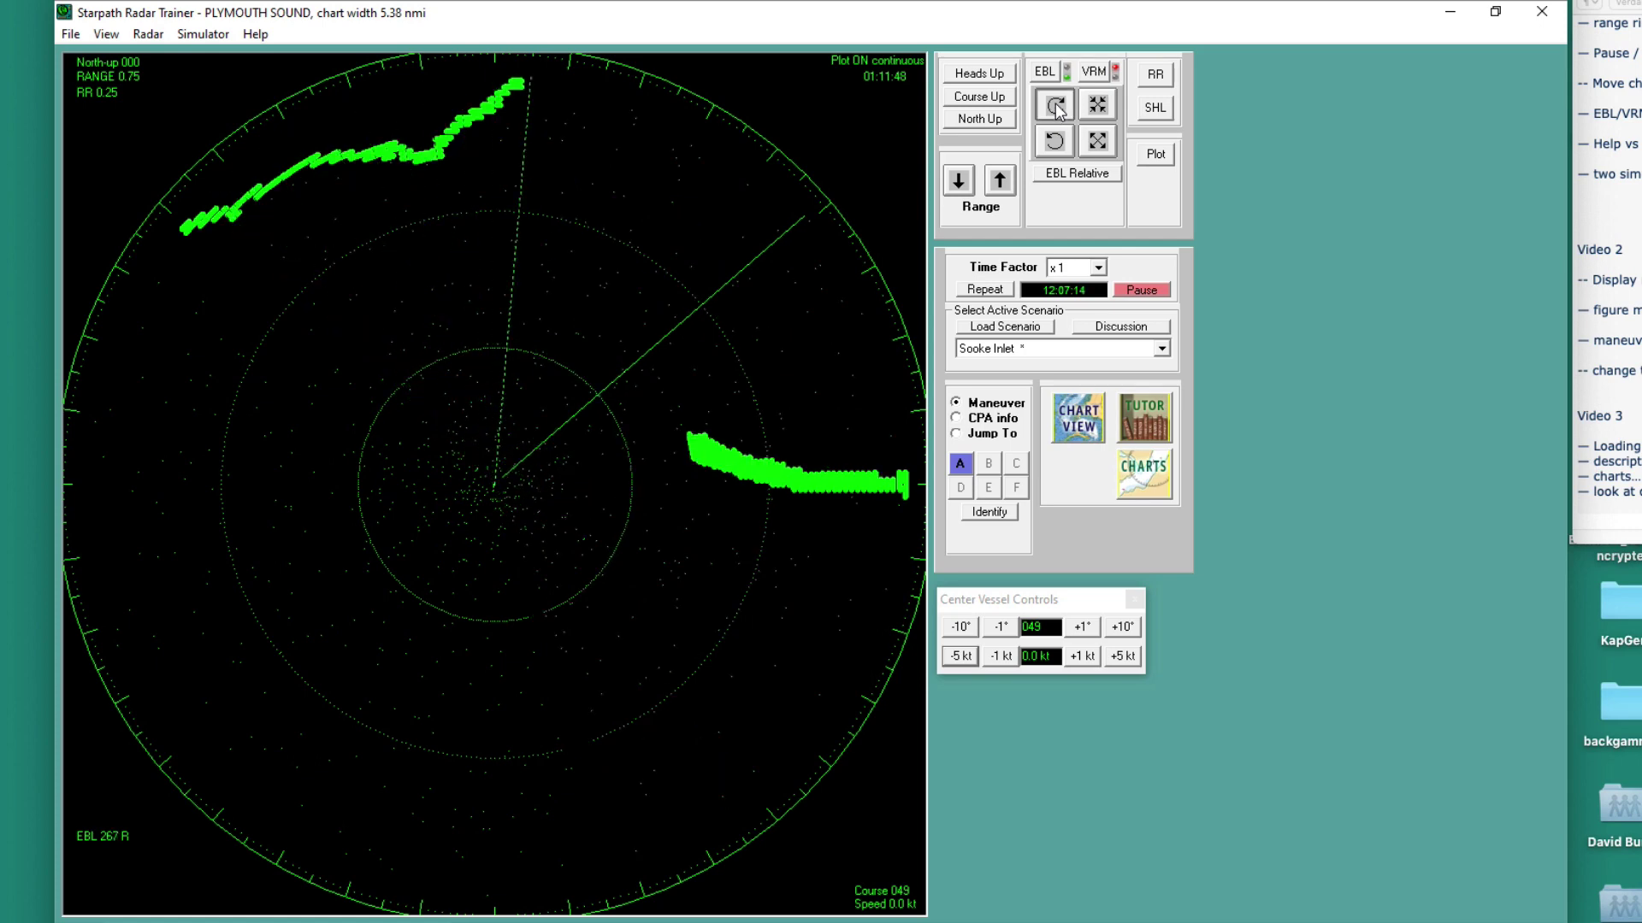
drag(1057, 109, 1057, 109)
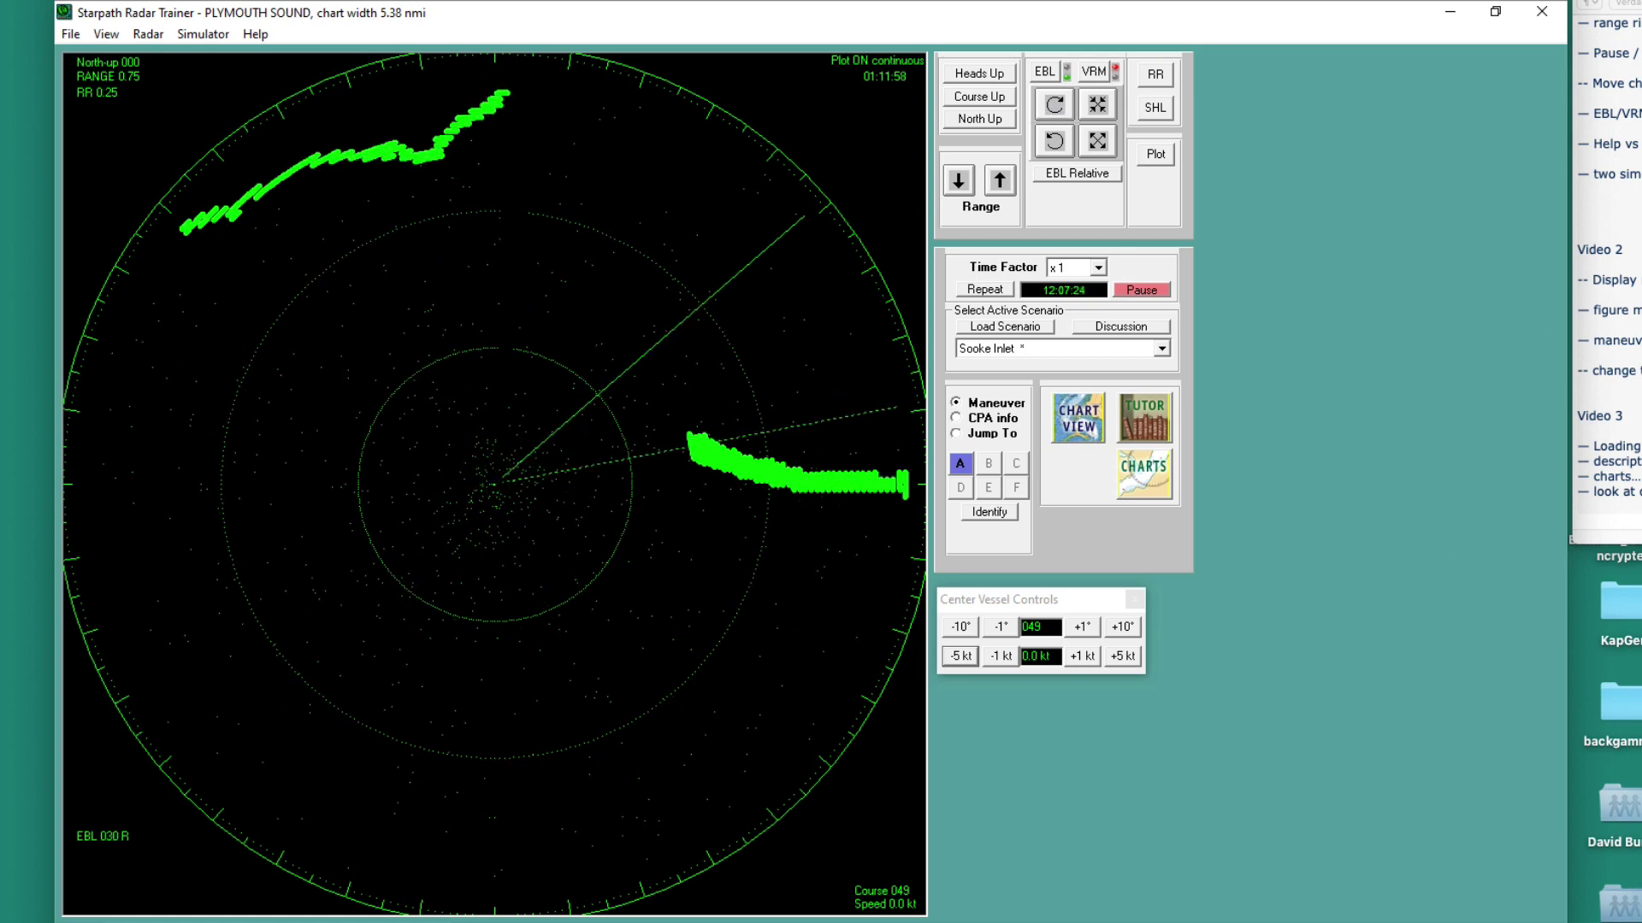
- Switch the EBL readout from relative to true bearing and compare it with the answer choices for question RC0106-0012
key(alt+Tab)
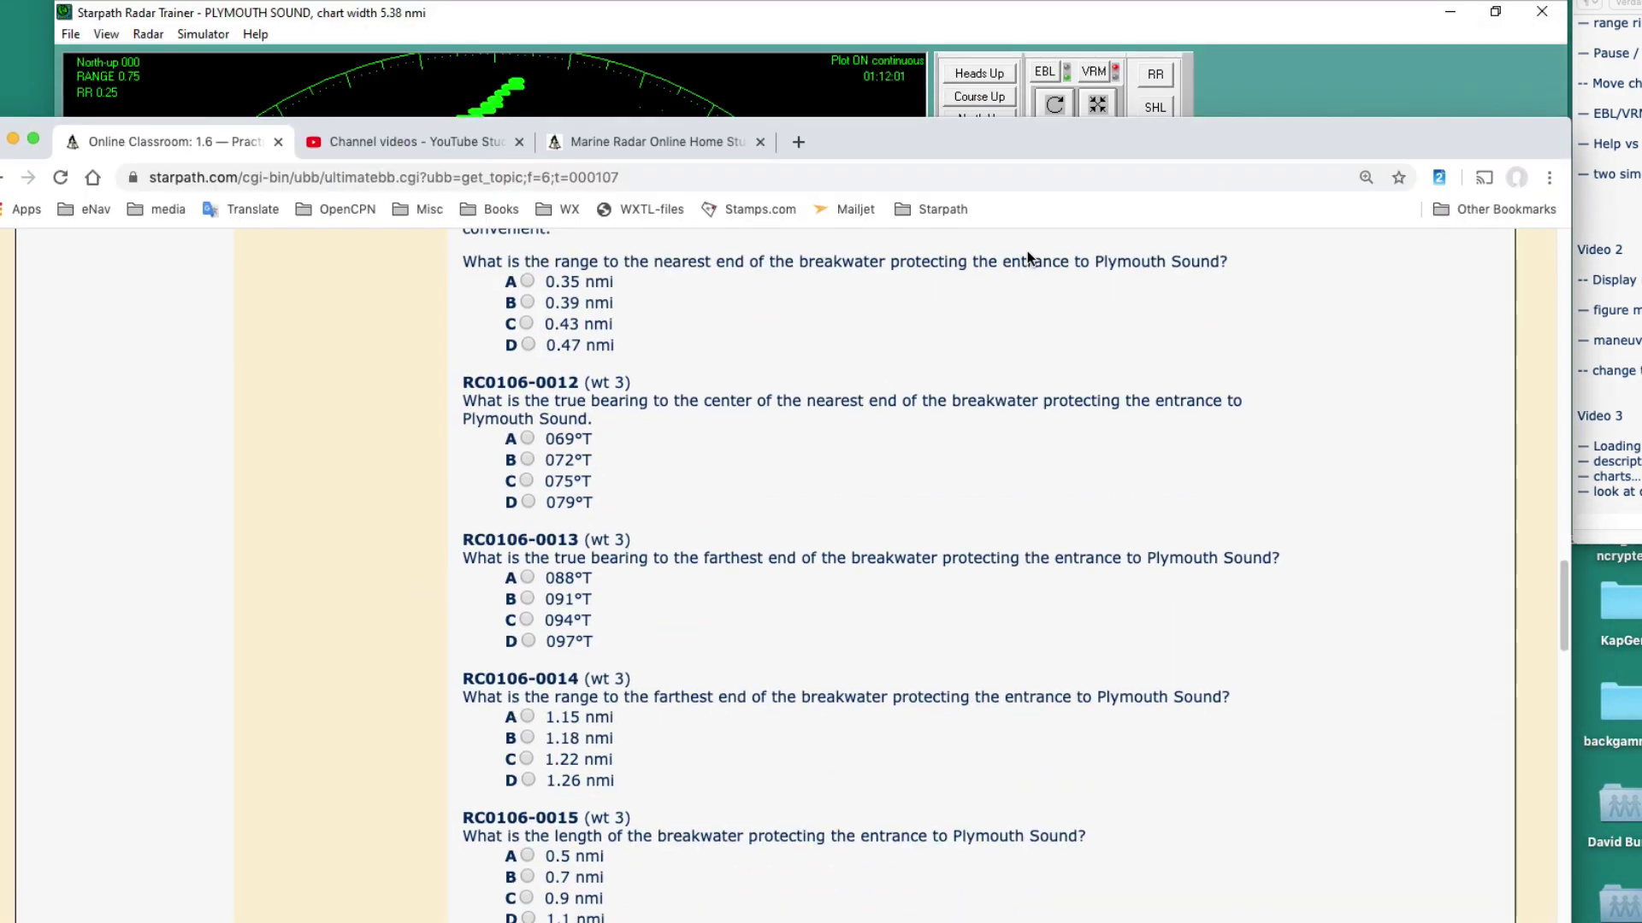
drag(961, 137, 1343, 917)
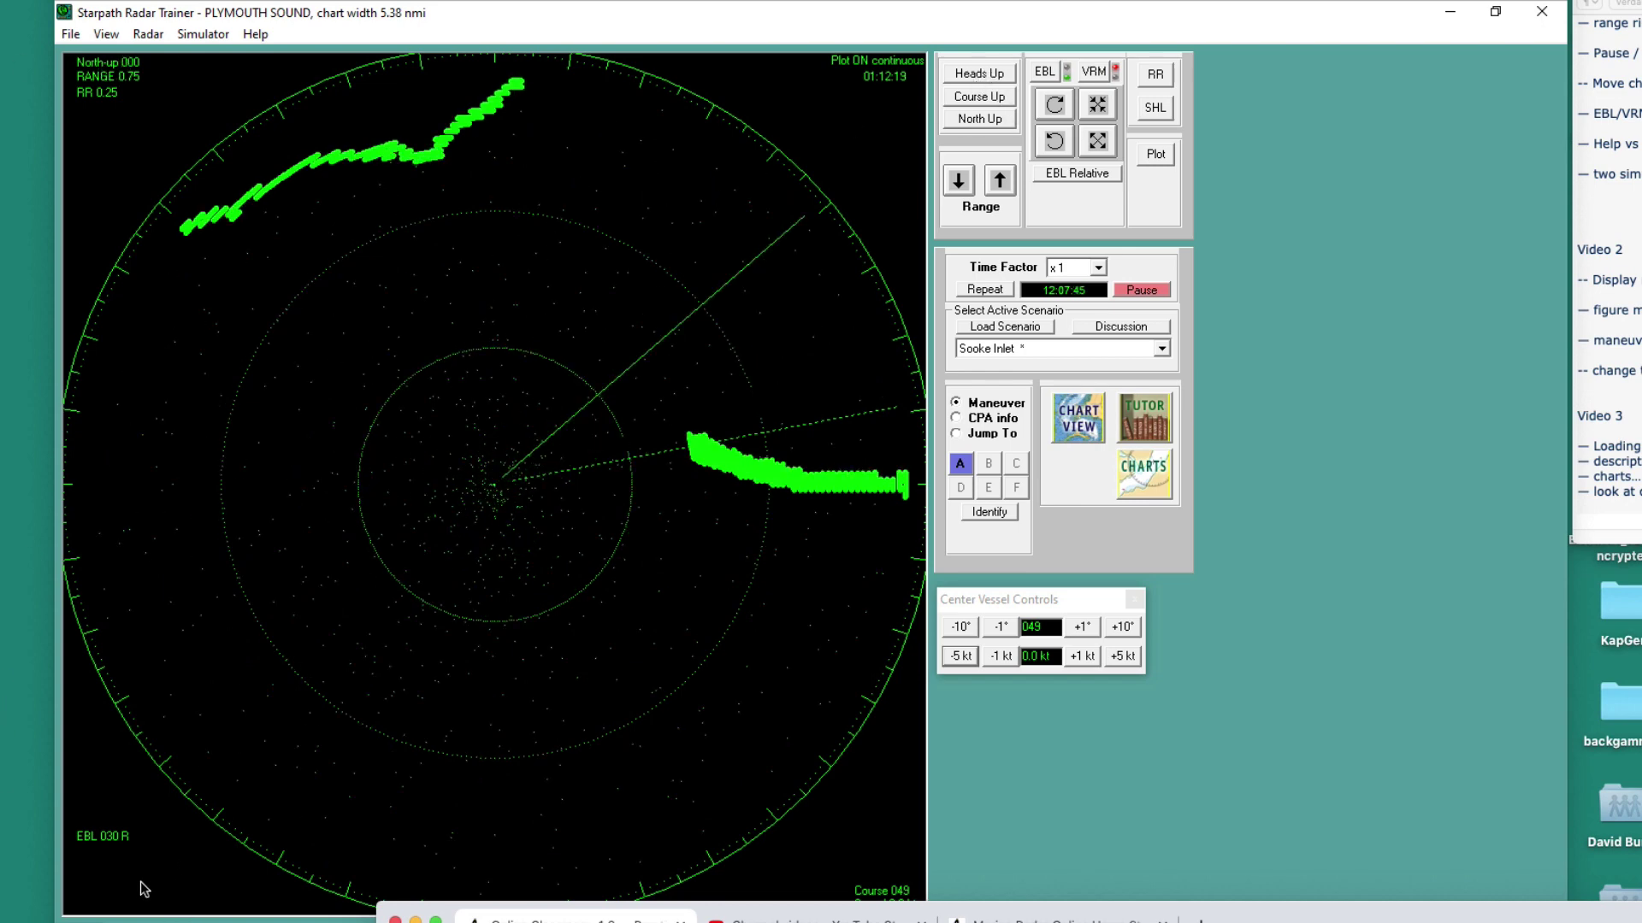
click(1063, 175)
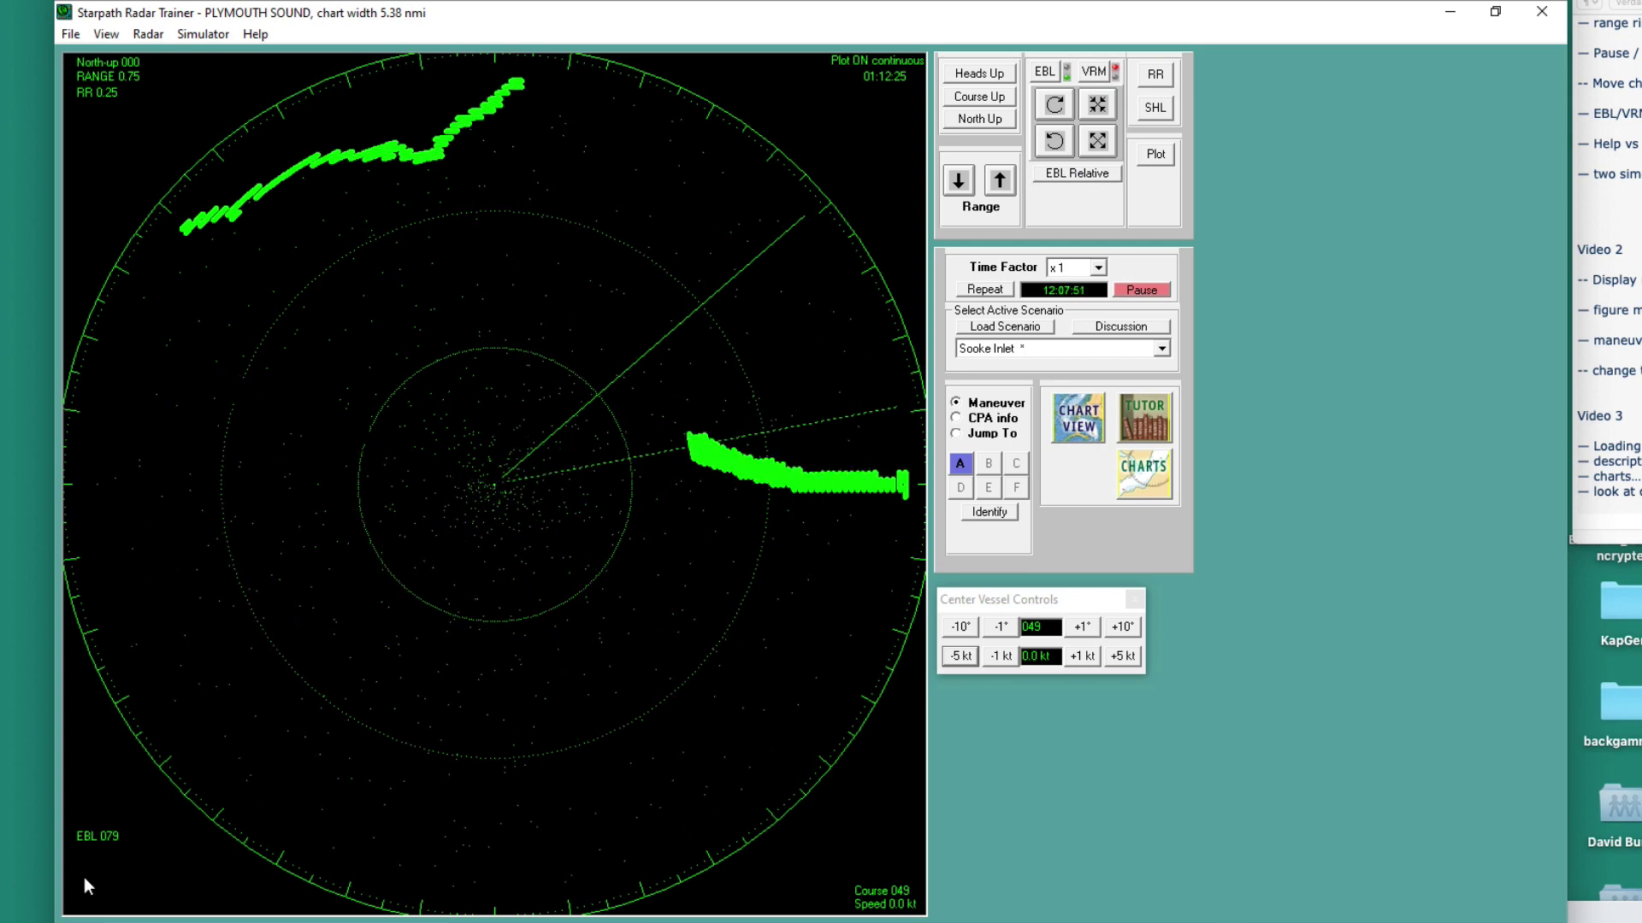
click(1066, 171)
click(1052, 176)
key(super+Tab)
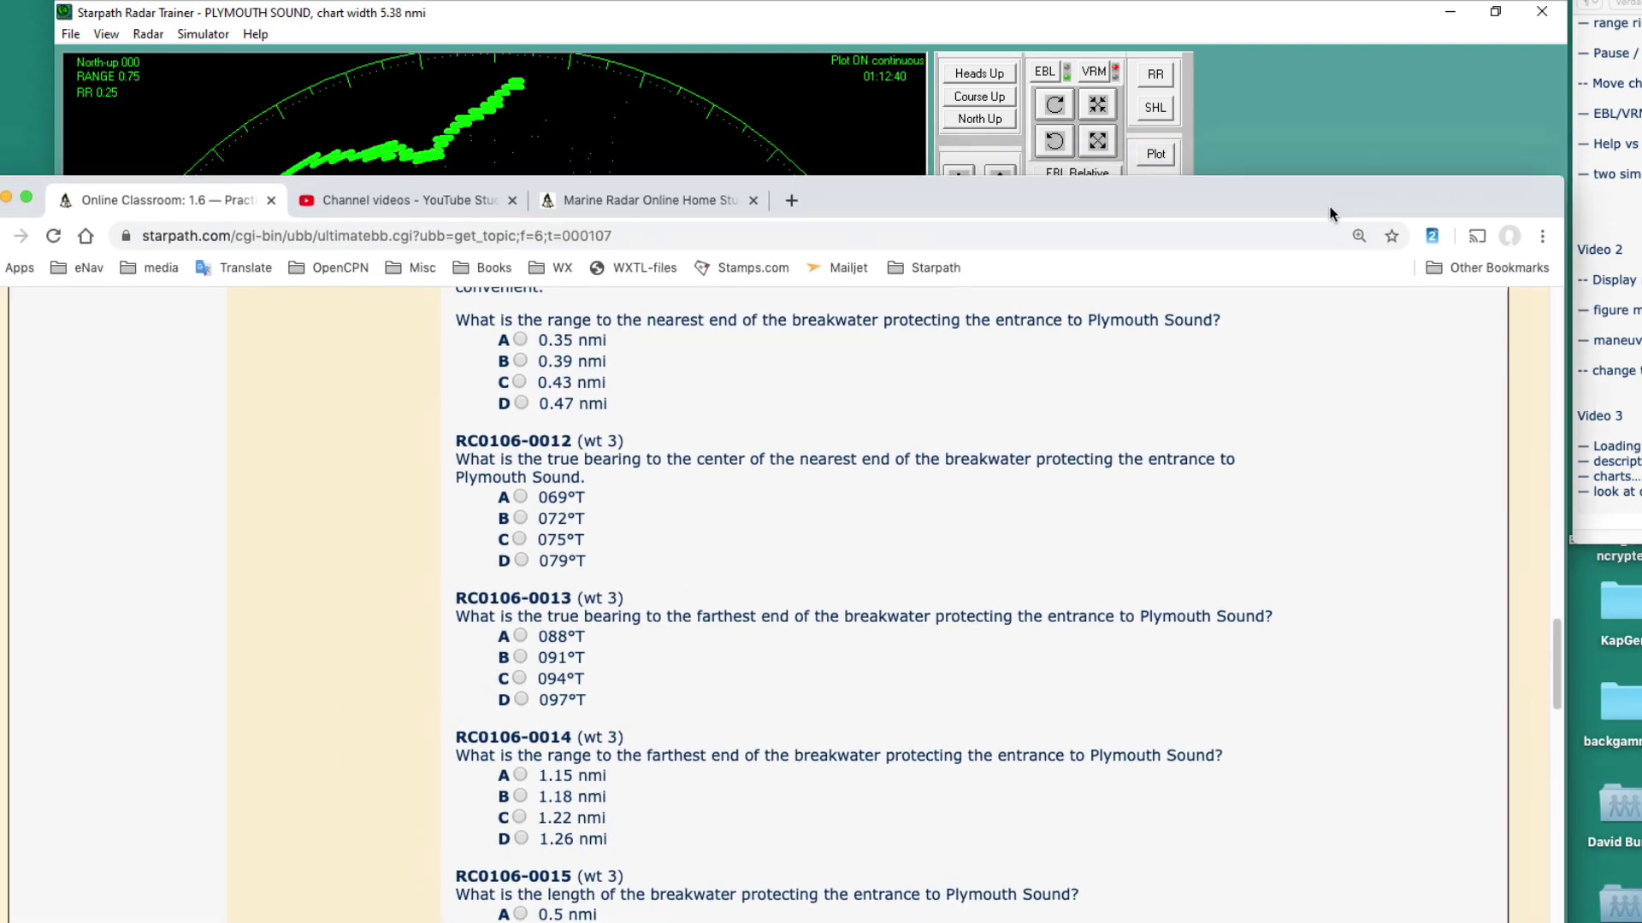
drag(1329, 214, 1640, 820)
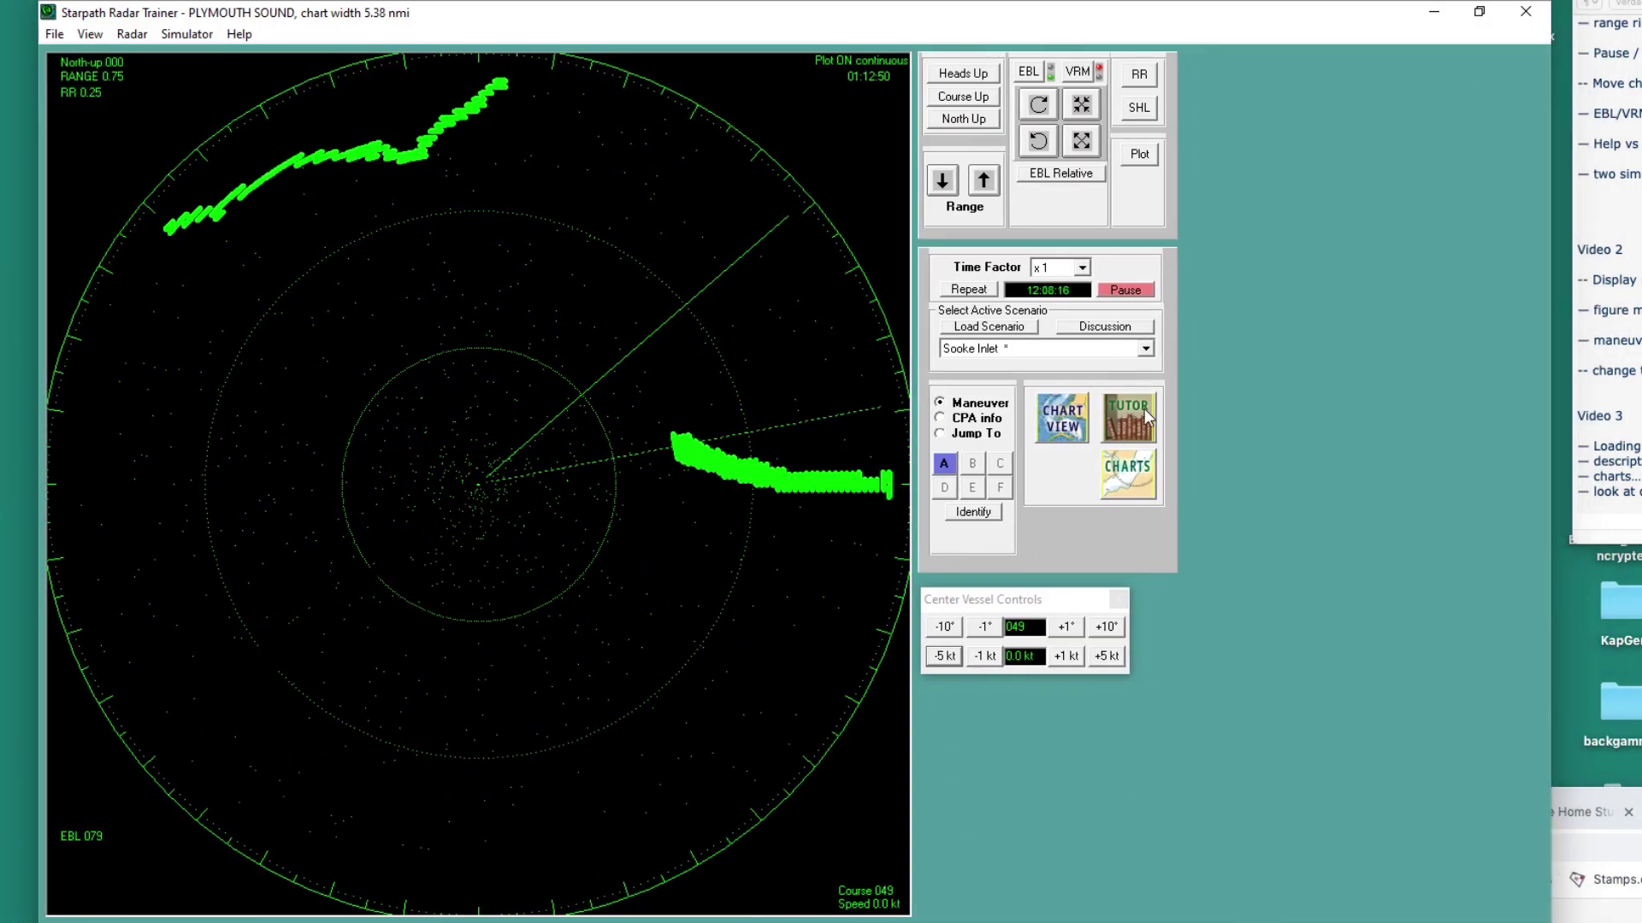
- Open the Plymouth Sound, UK chartlet from the Training Regions page, and enlarge the chart and its window
click(1137, 483)
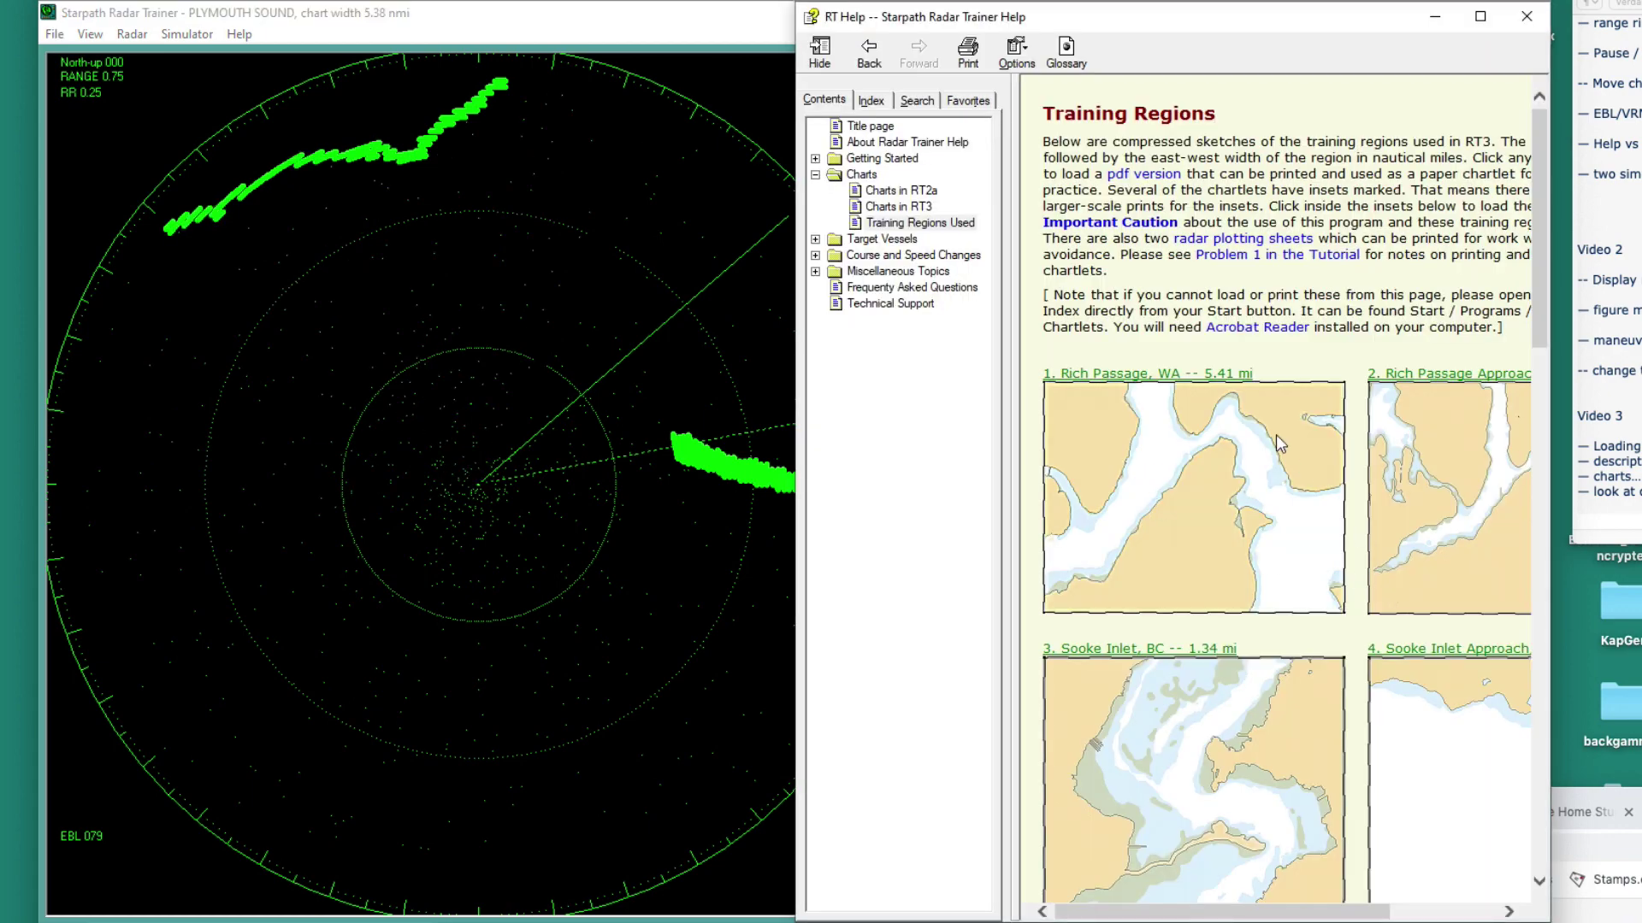
scroll(1208, 718, down, 5)
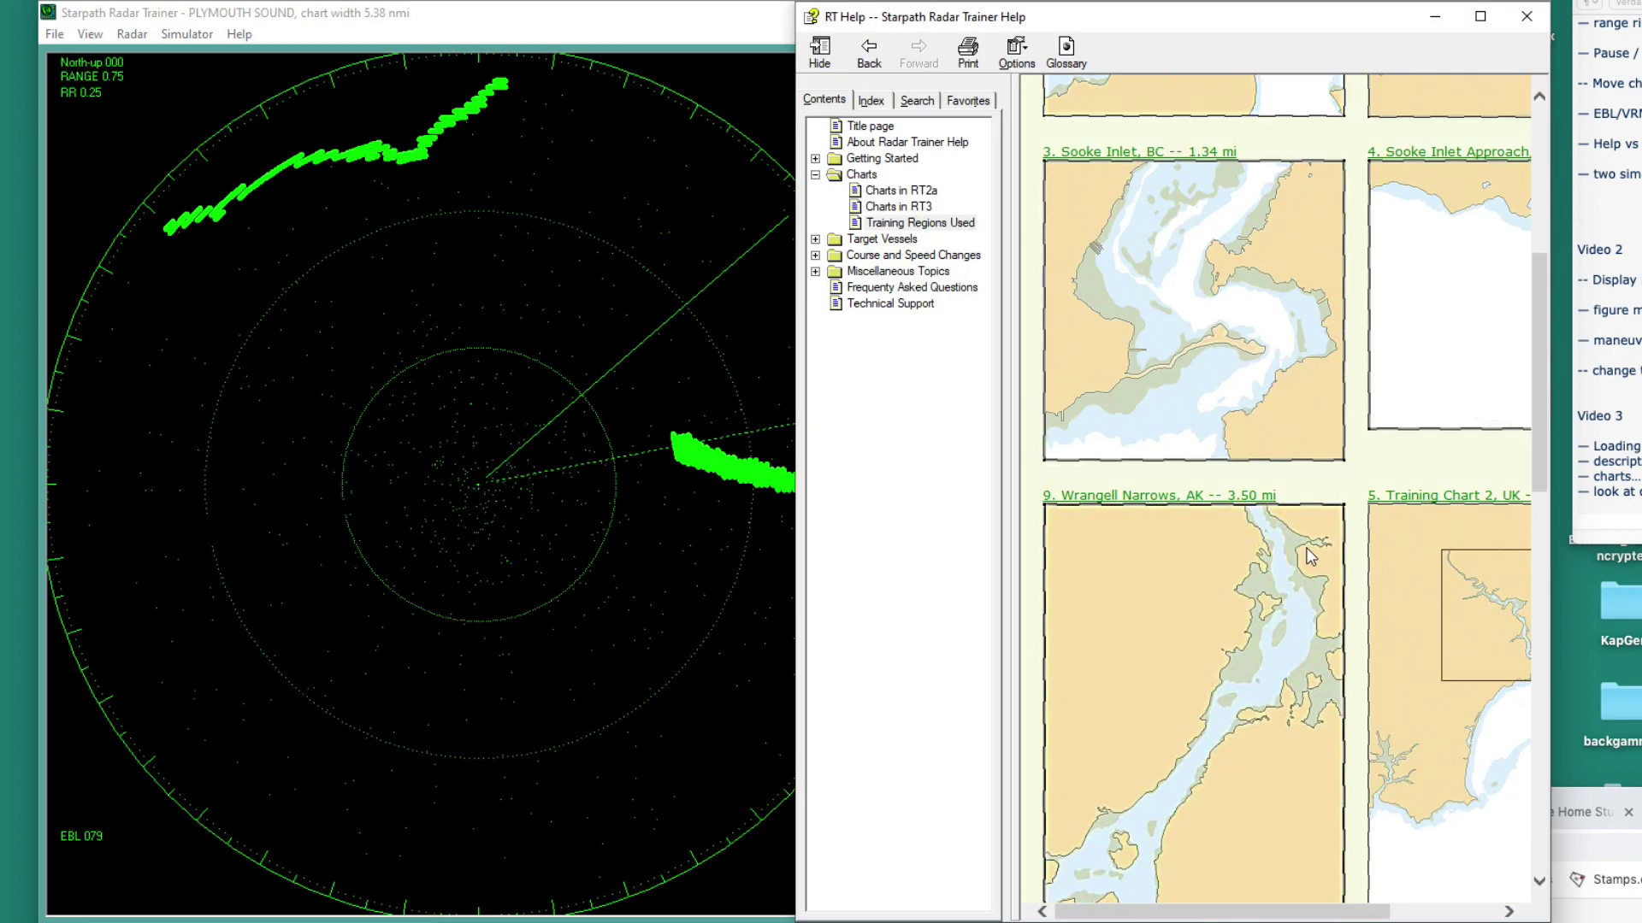
scroll(1306, 560, down, 6)
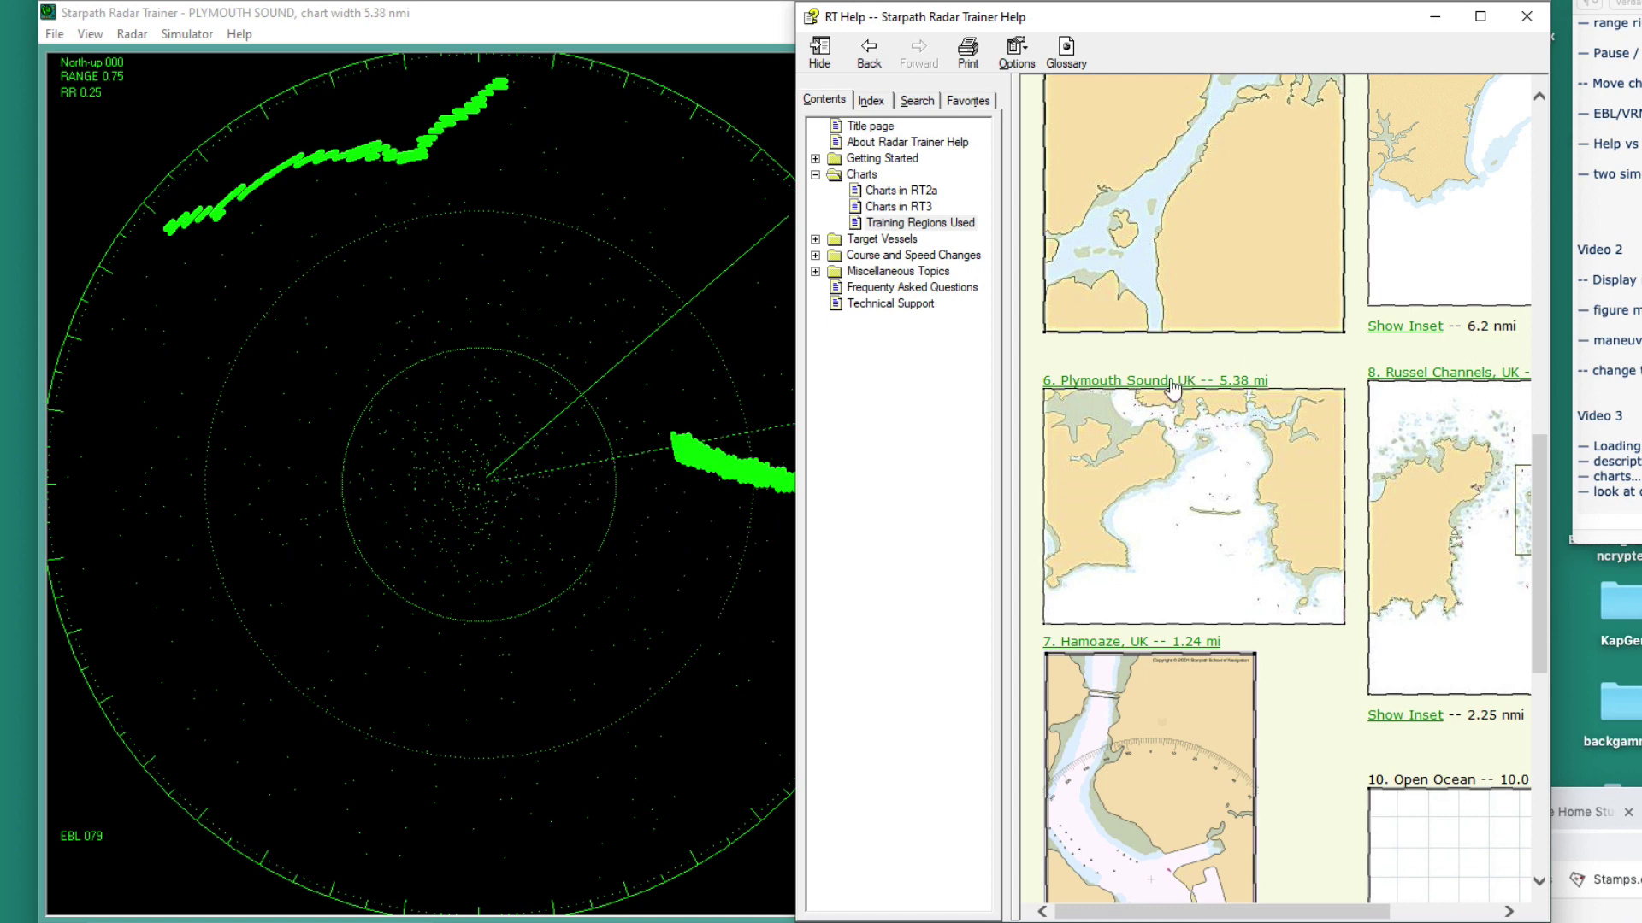
click(1171, 380)
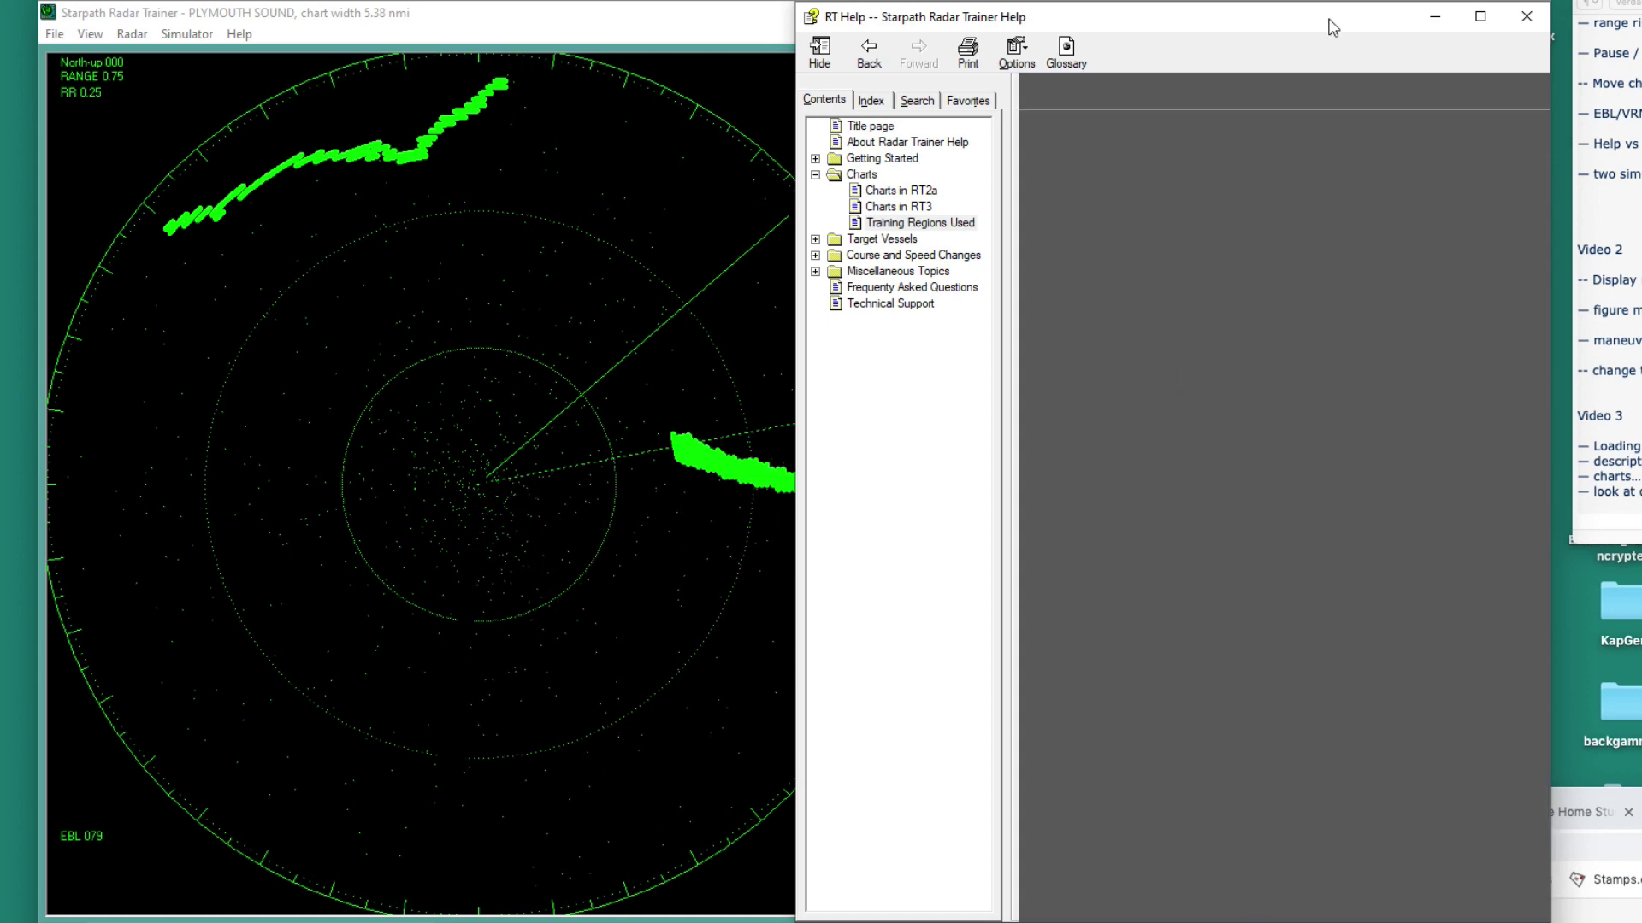
drag(1329, 21, 1001, 17)
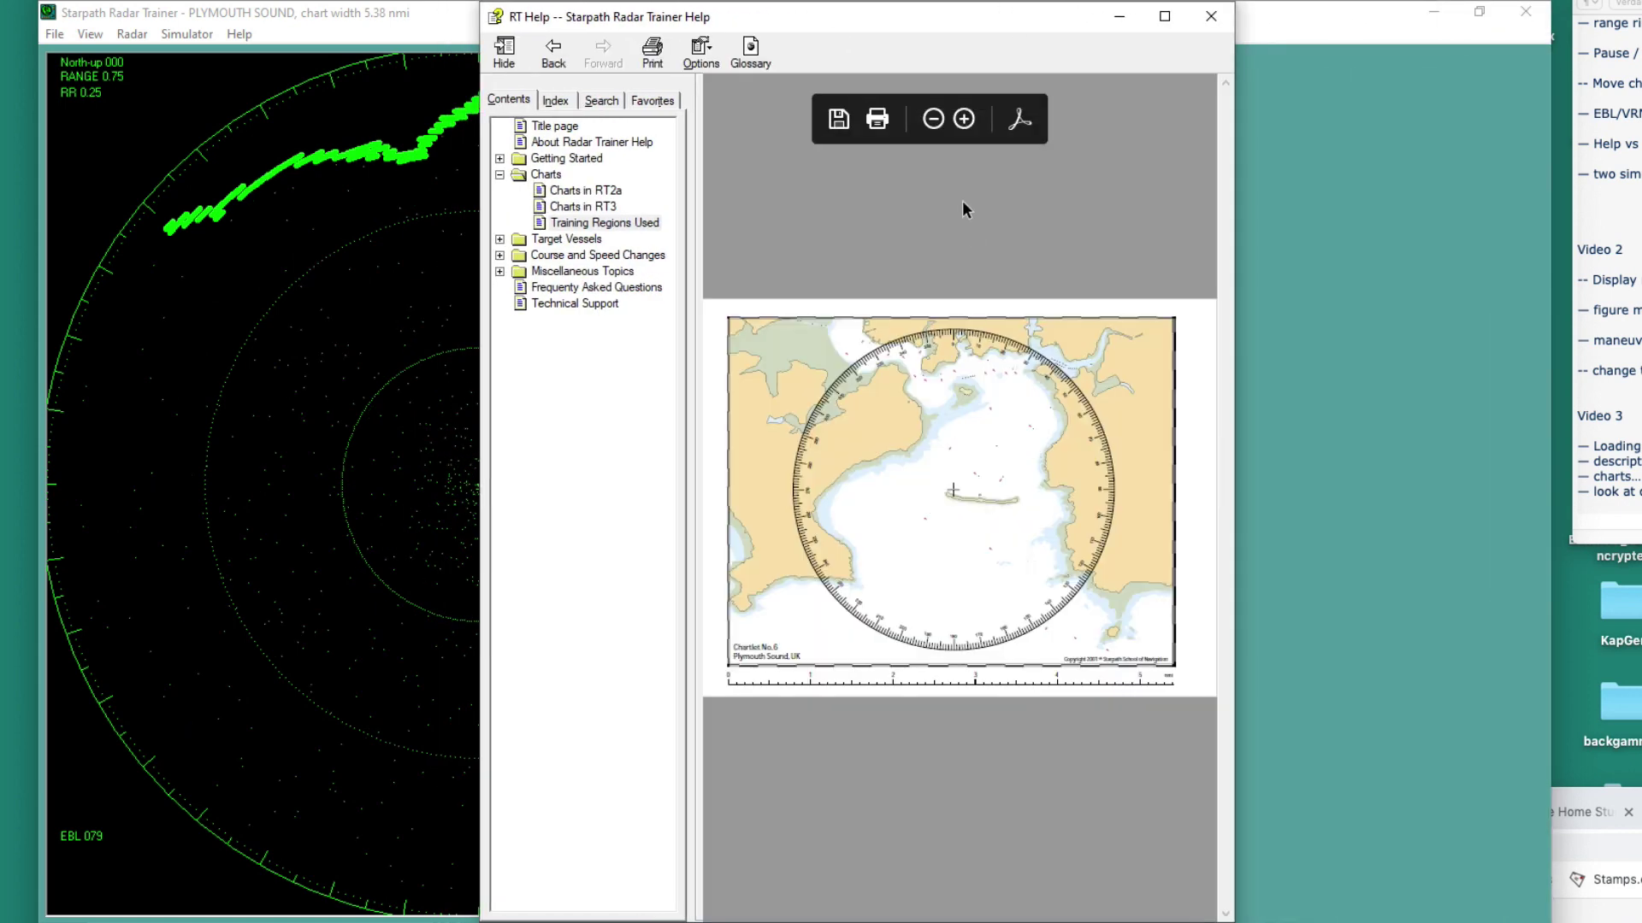
click(964, 118)
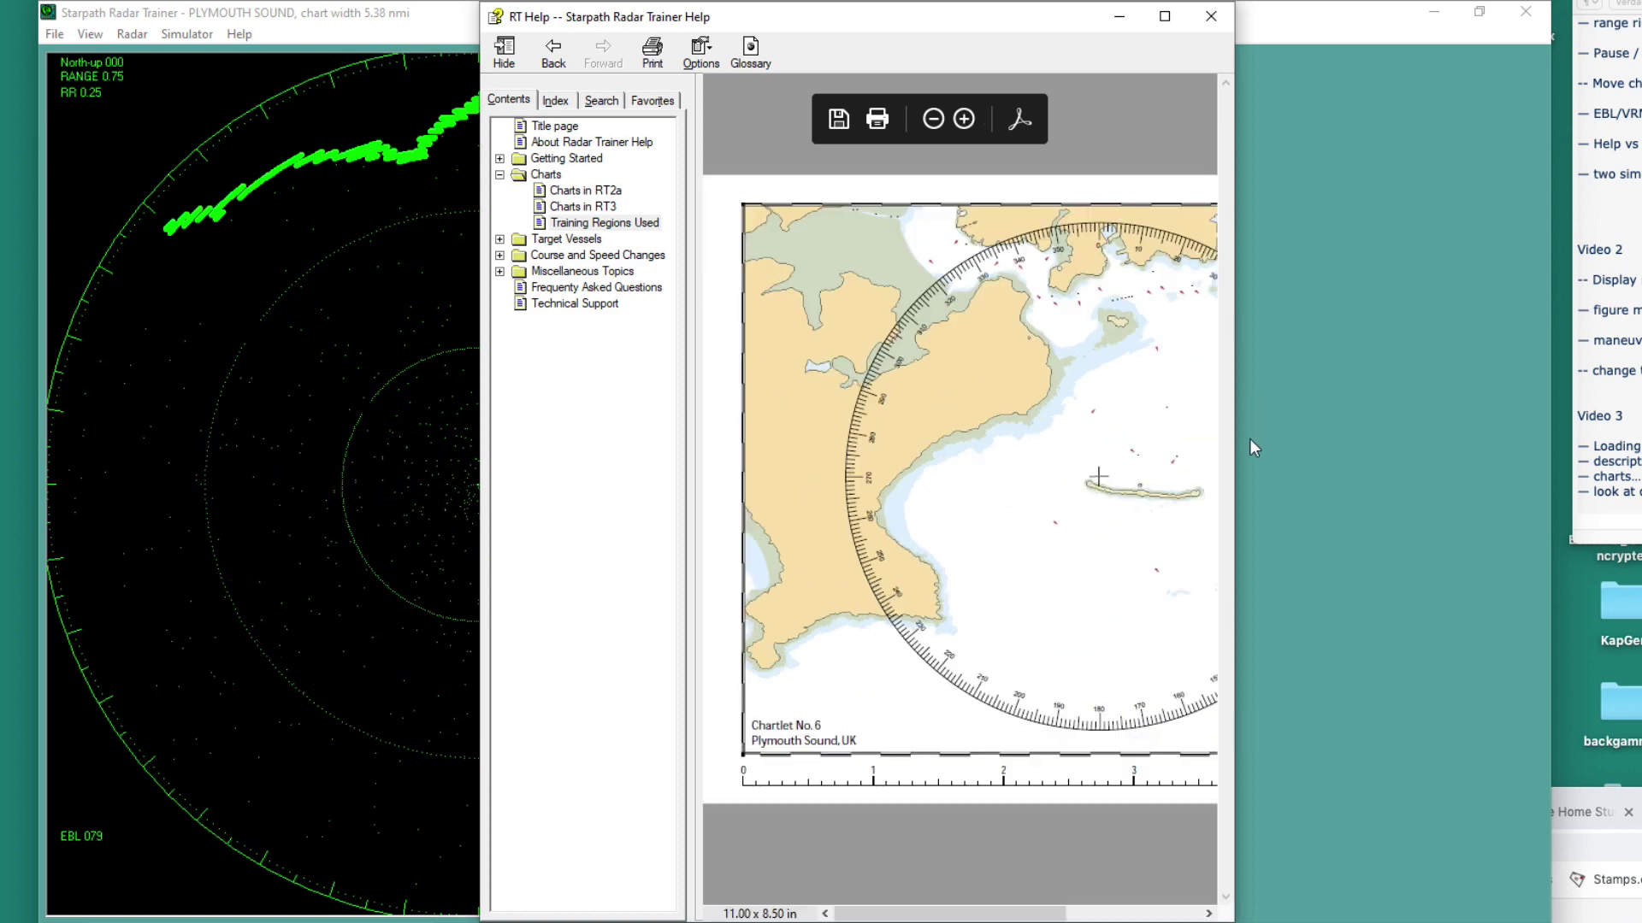
drag(1237, 439, 1543, 496)
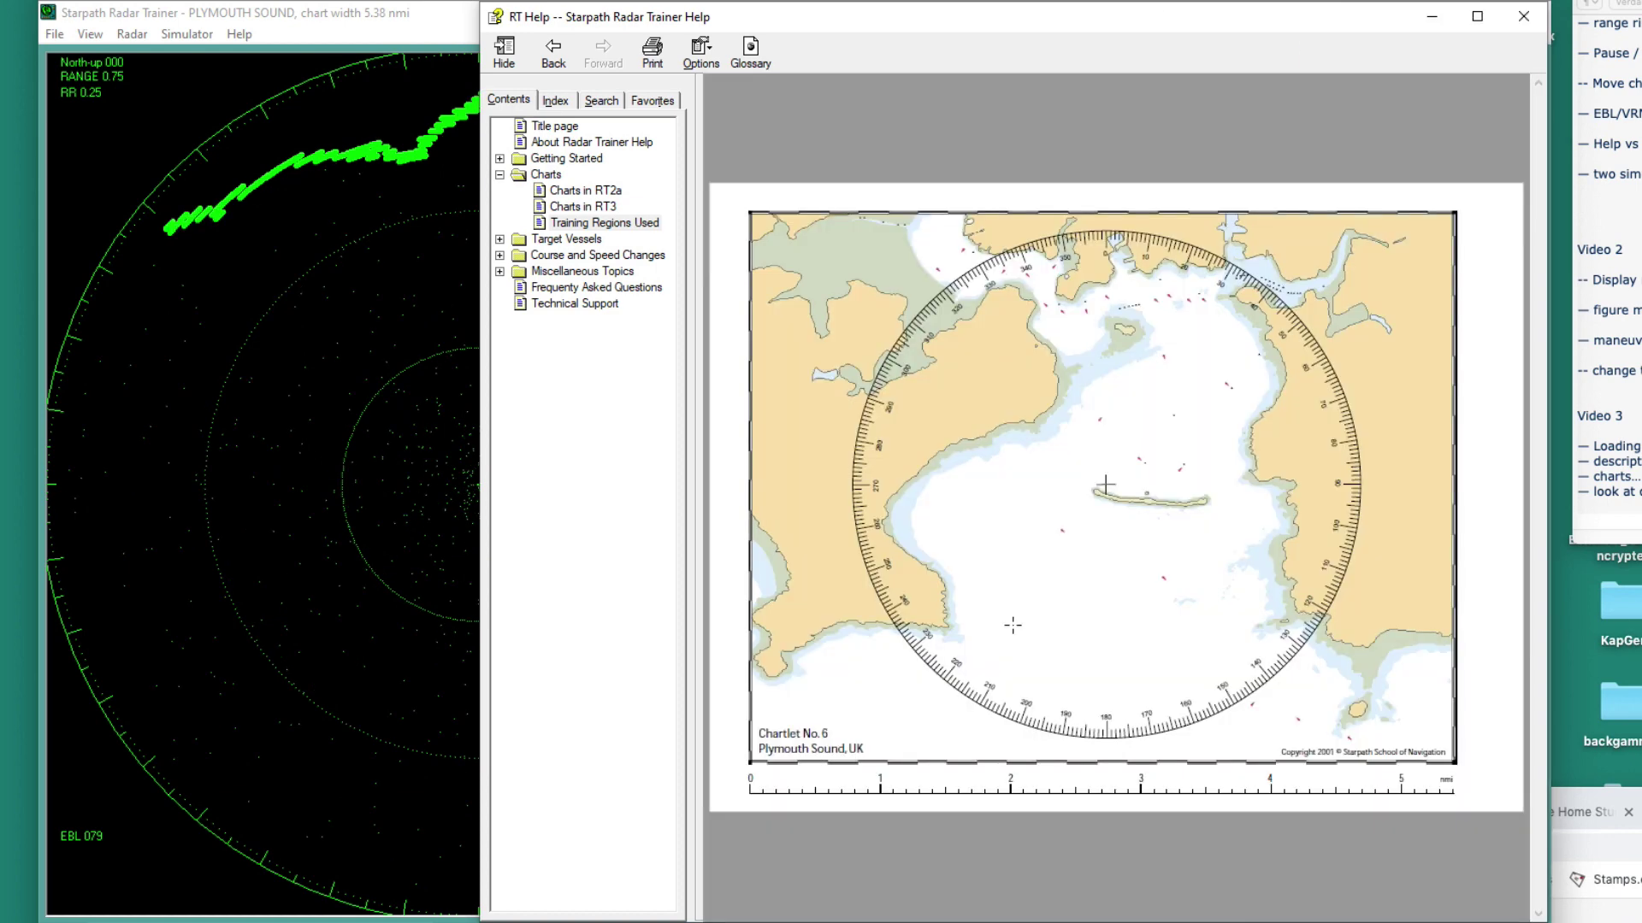
- Move the help window with the chartlet off the radar display and return to the Radar Trainer
drag(882, 26, 1033, 42)
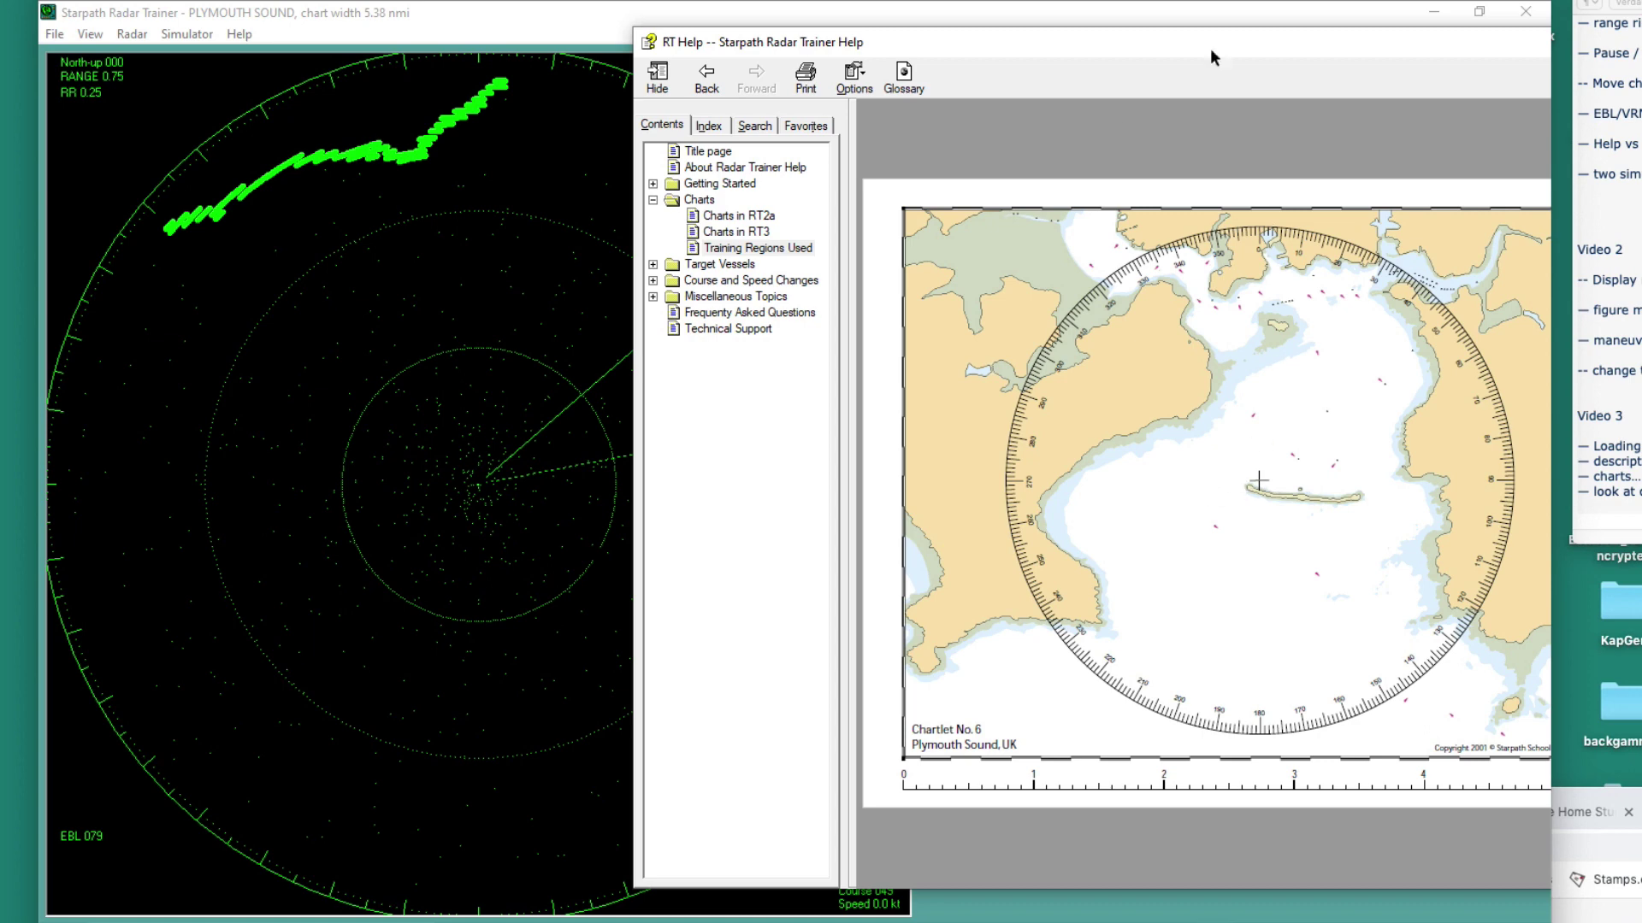
drag(910, 42, 1551, 393)
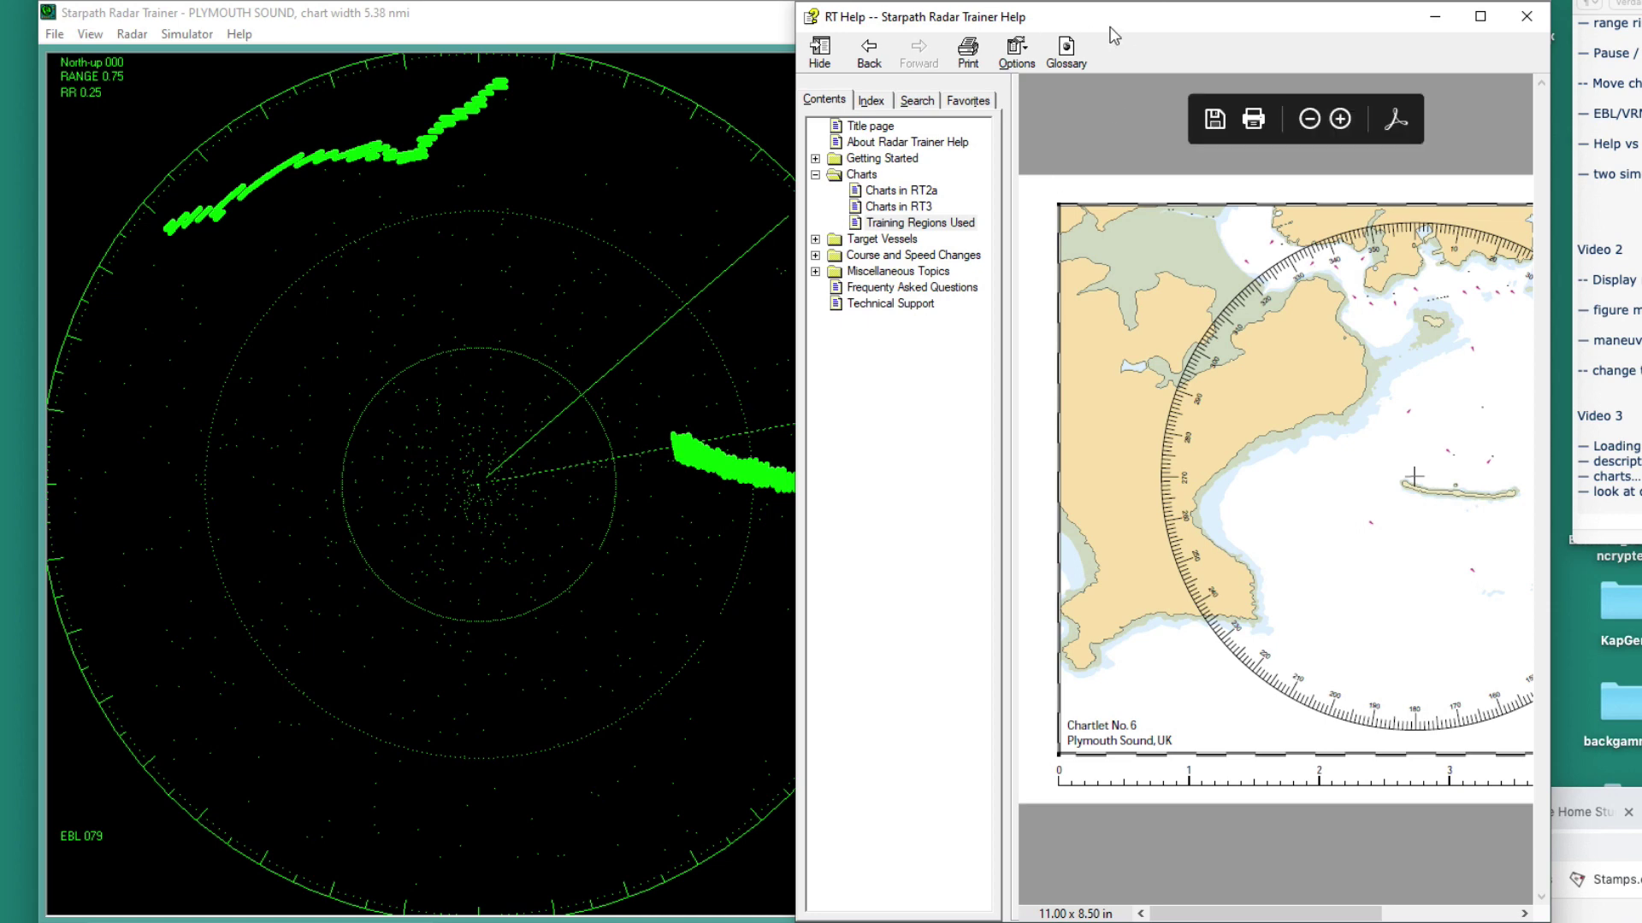
drag(1120, 19, 1510, 828)
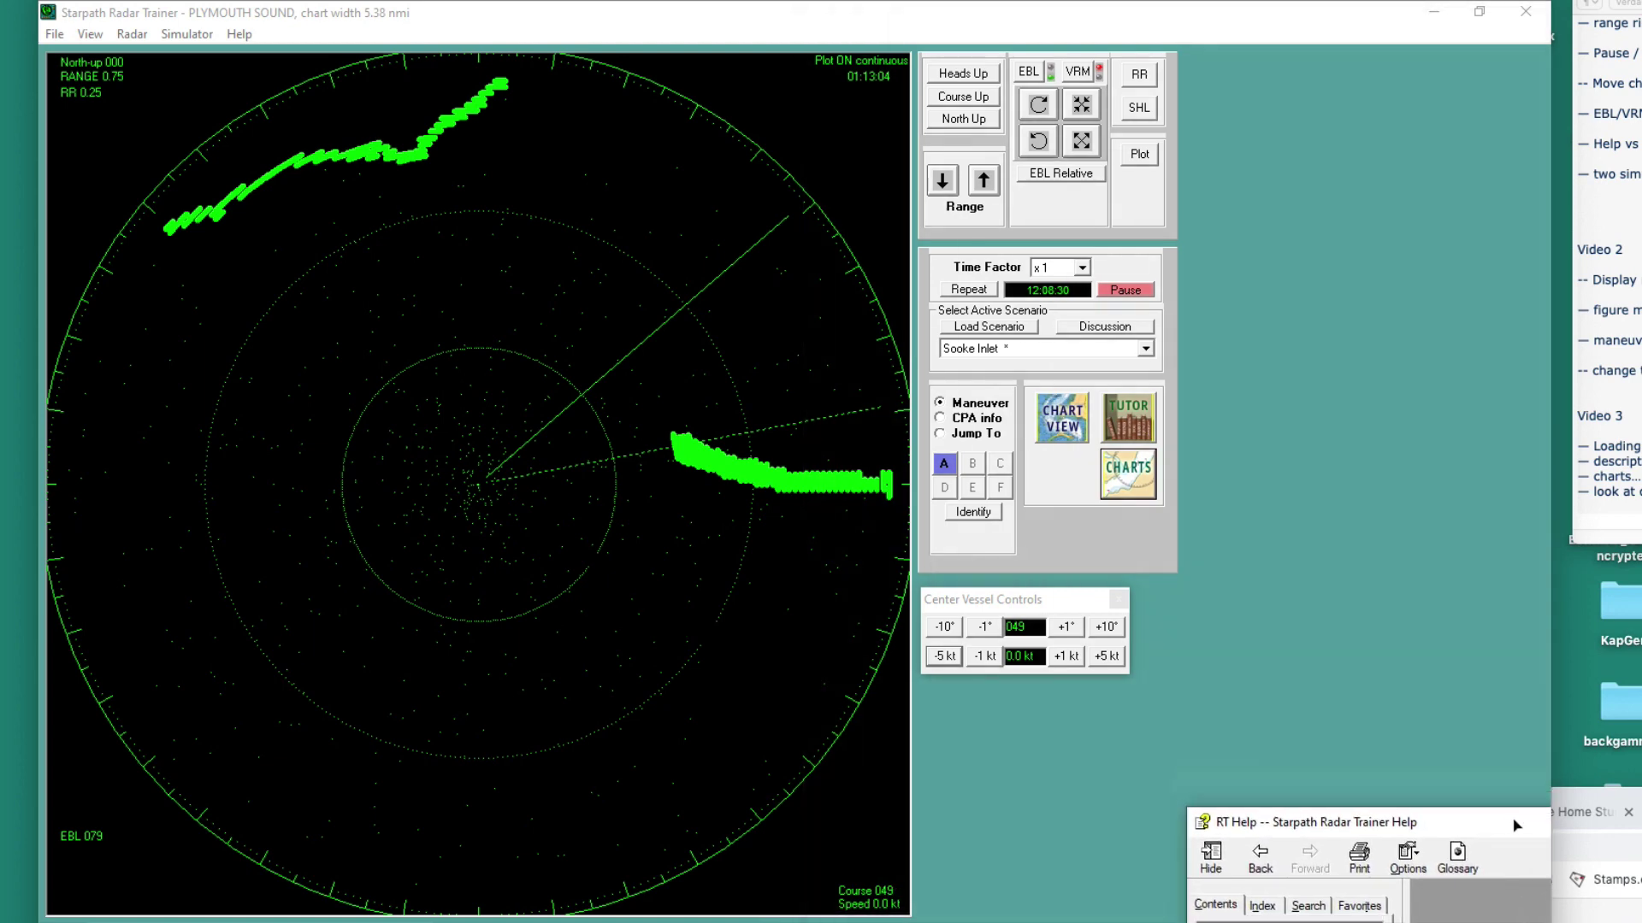
click(1344, 614)
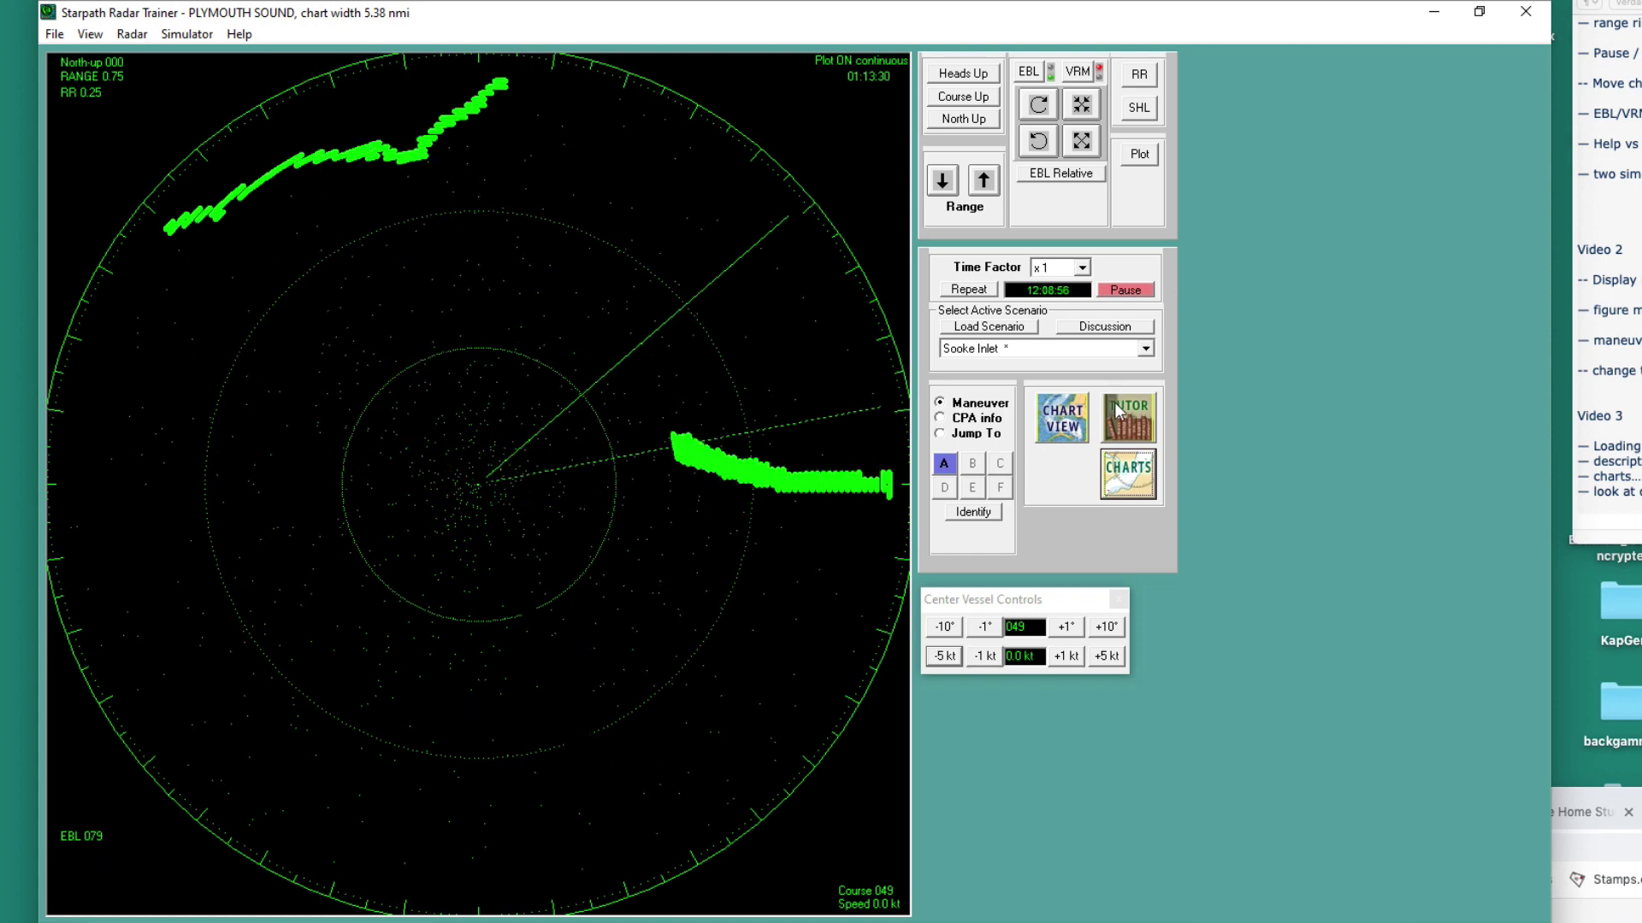
- Read the breakwater and island questions RC0106-0013 through RC0106-0017 in the browser, and return to the radar display
drag(1637, 811, 1238, 4)
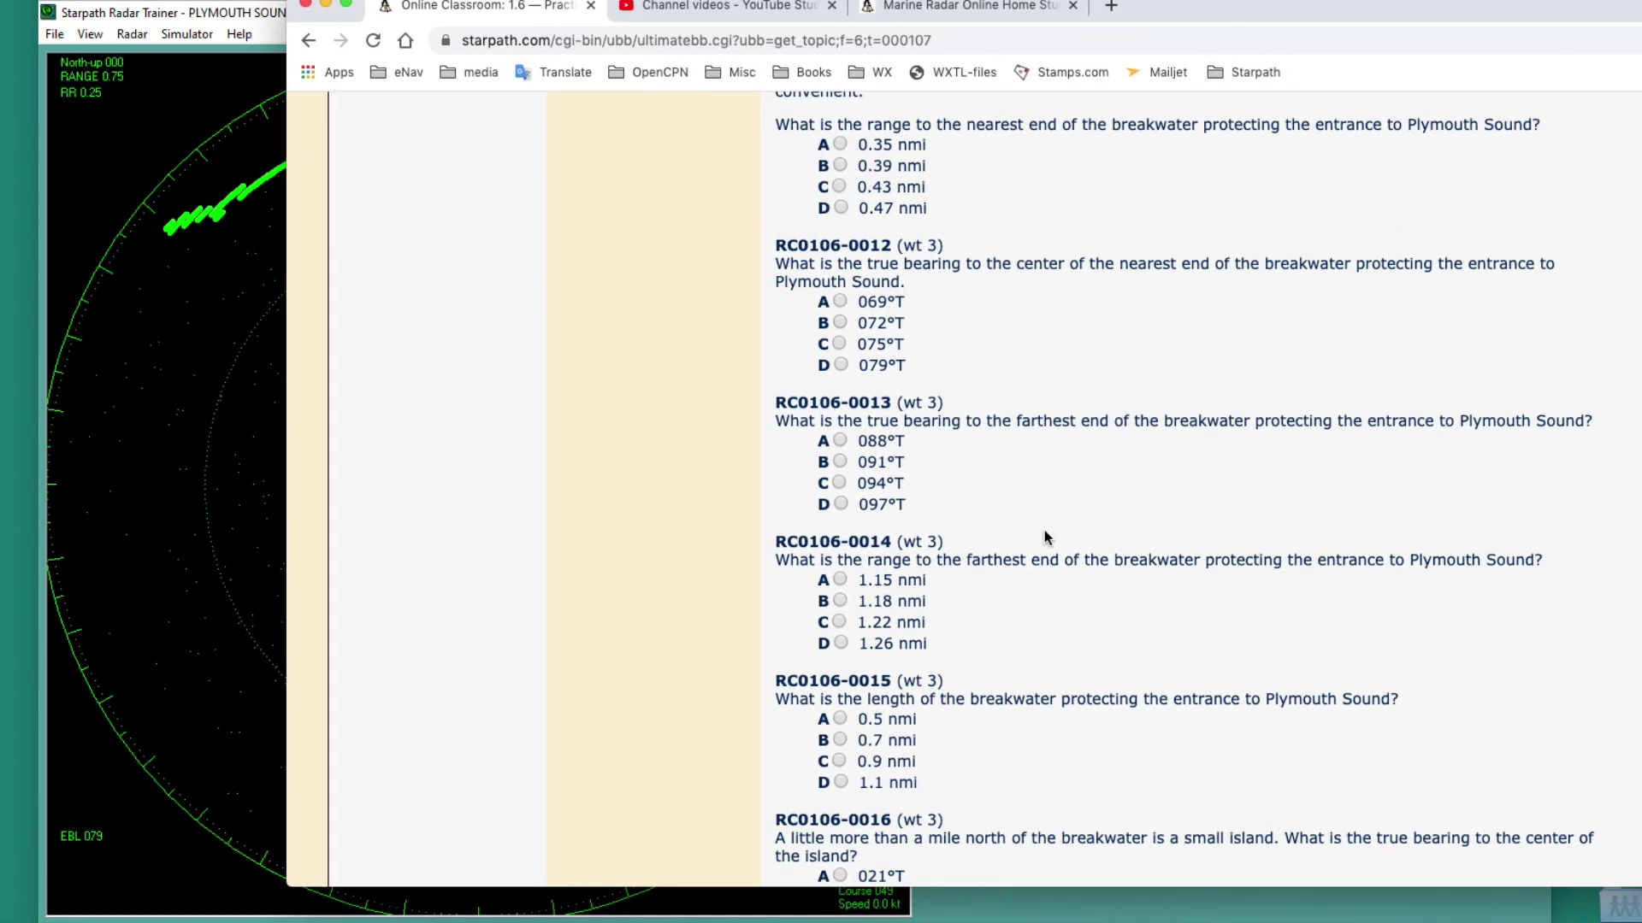
scroll(1044, 530, down, 4)
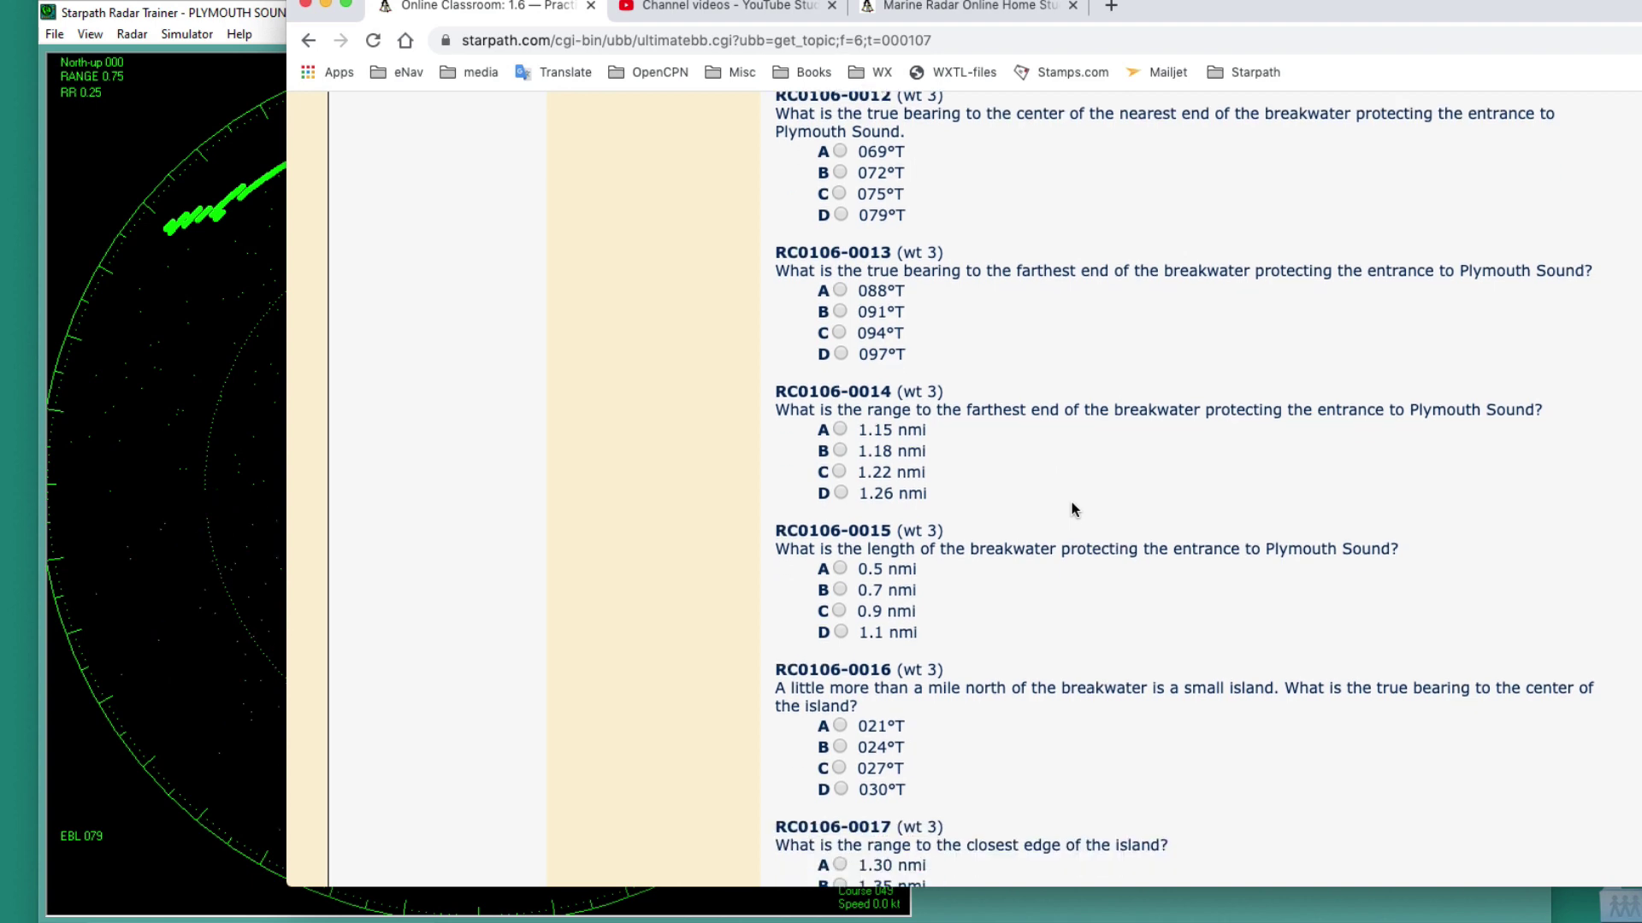
scroll(1073, 510, down, 2)
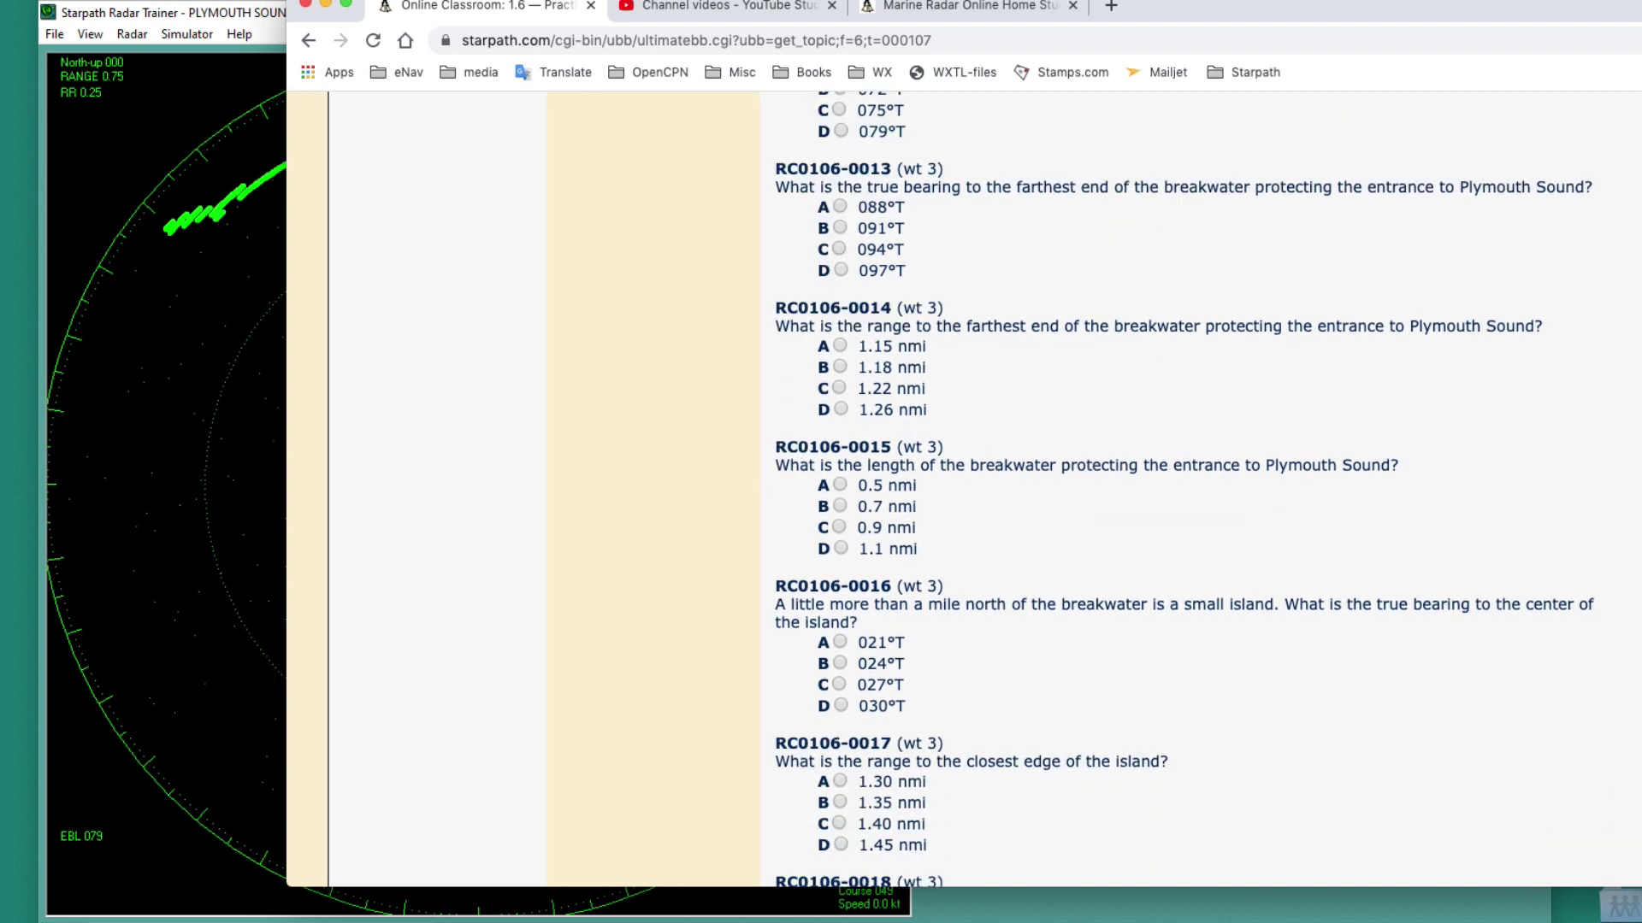
drag(1153, 27, 855, 78)
double_click(855, 79)
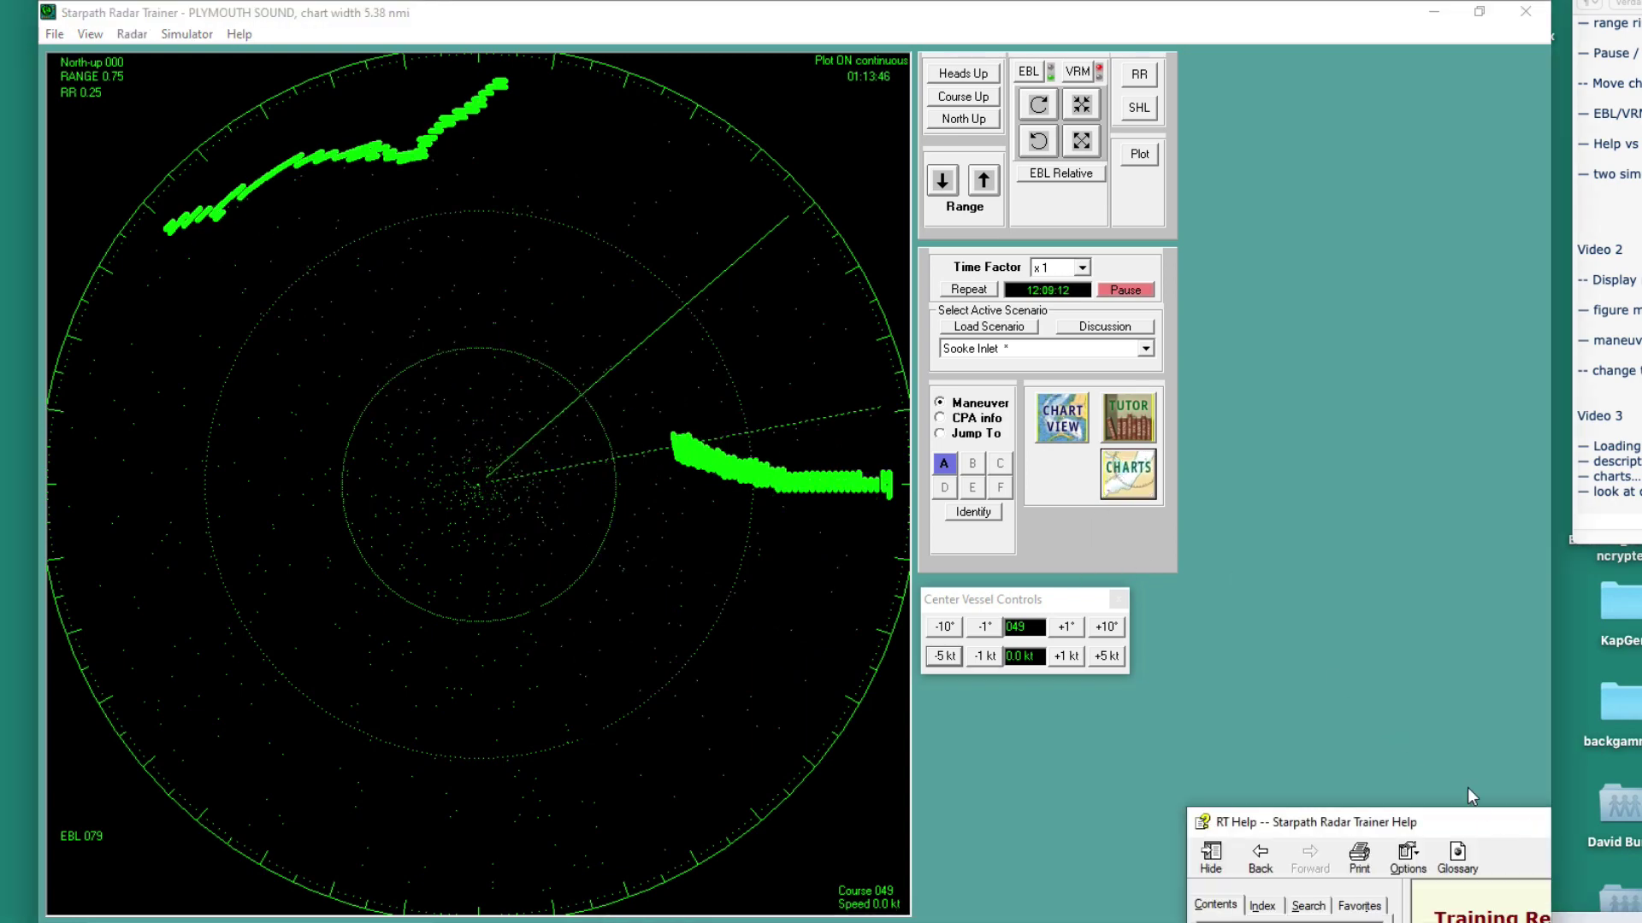
- Bring the help window into view, open the Plymouth Sound, UK chartlet from Training Regions, and set it beside the radar display
drag(1500, 823, 624, 7)
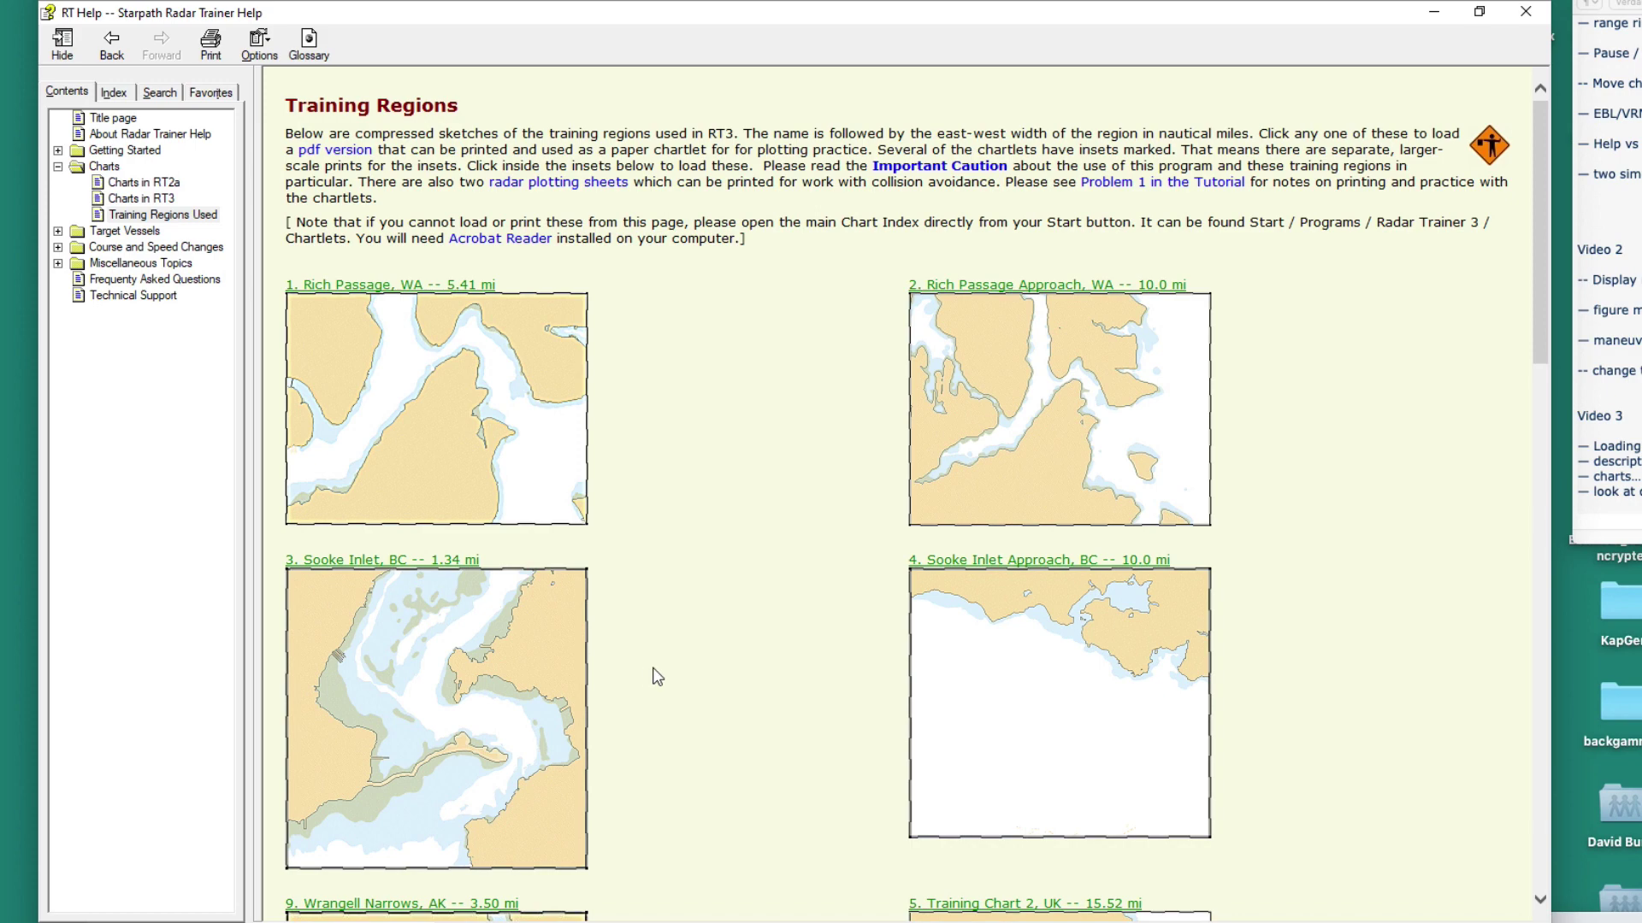
scroll(657, 676, down, 5)
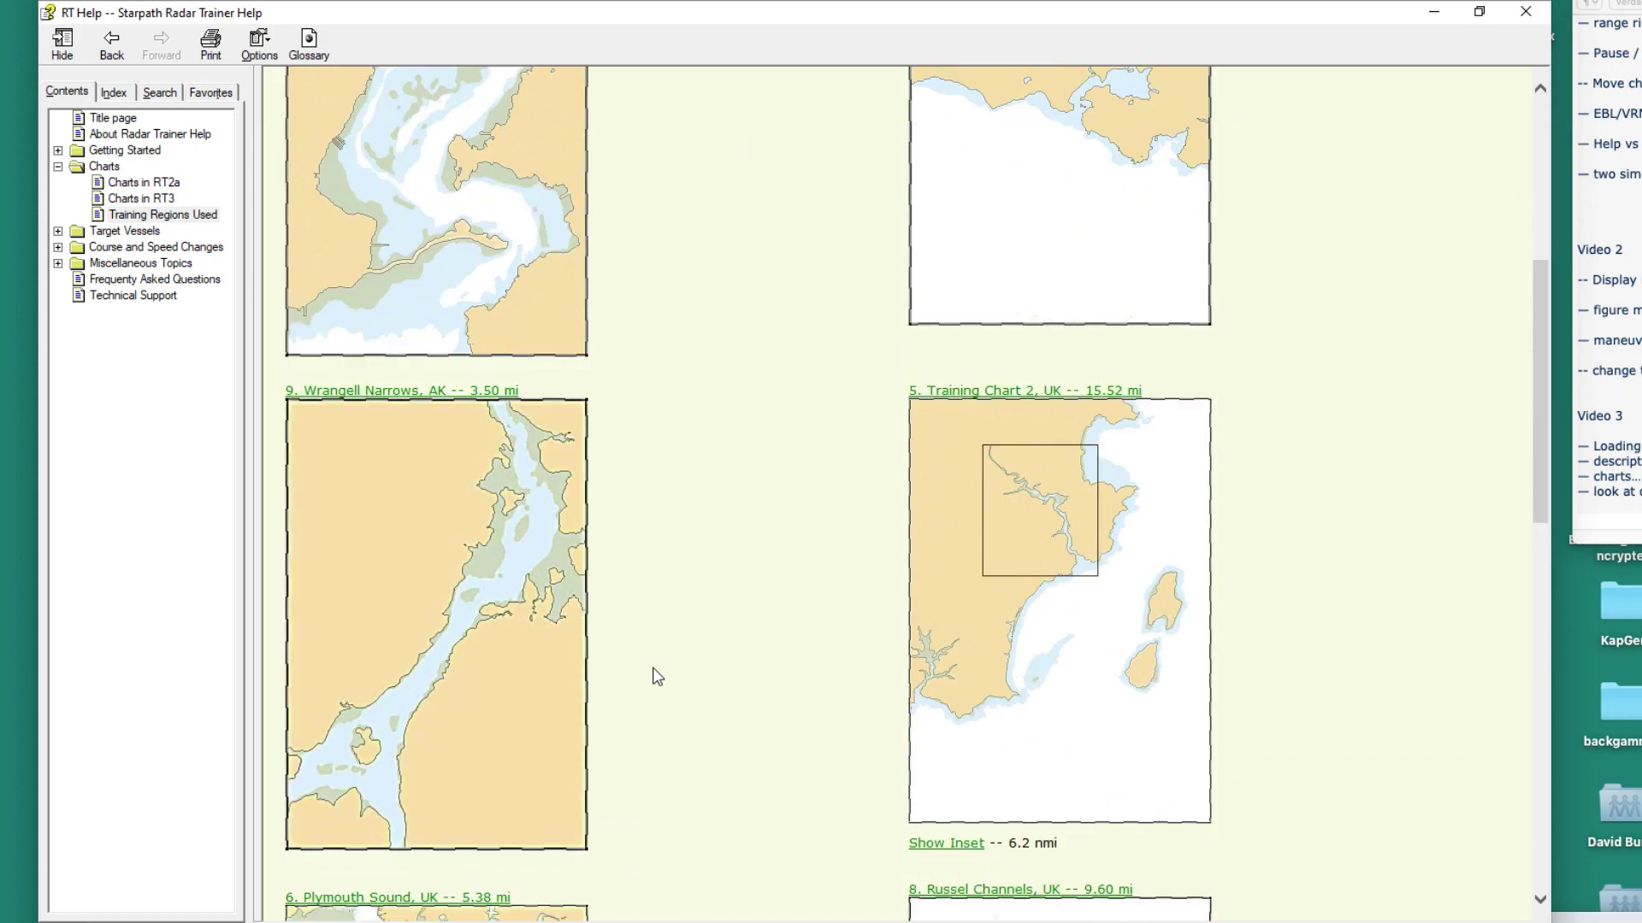
scroll(656, 676, down, 5)
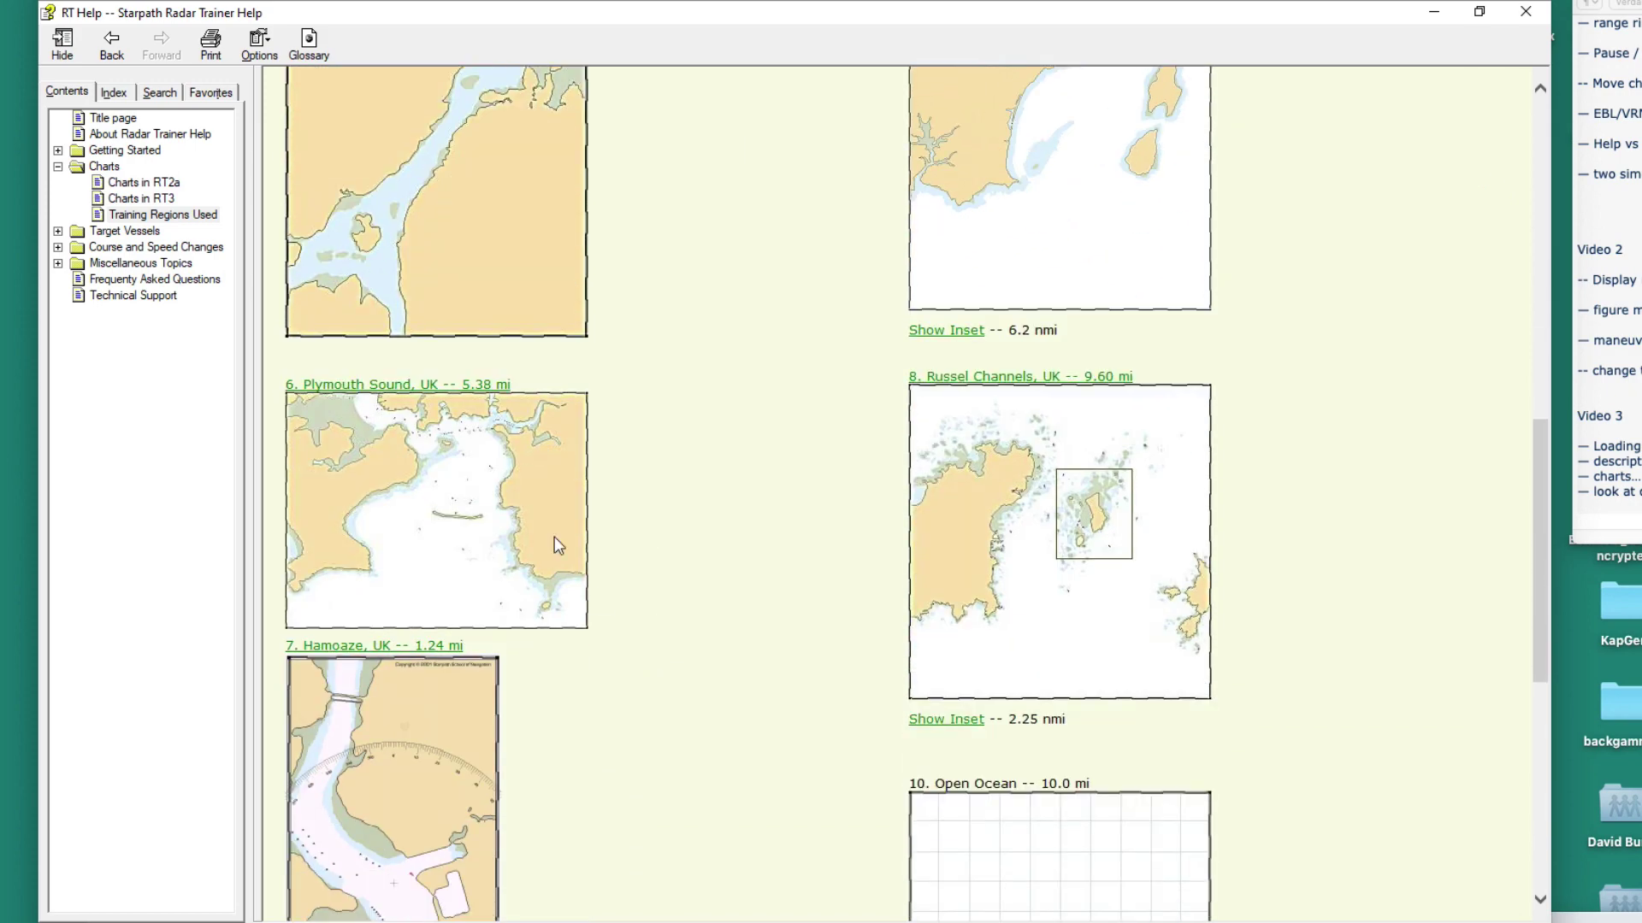
click(370, 386)
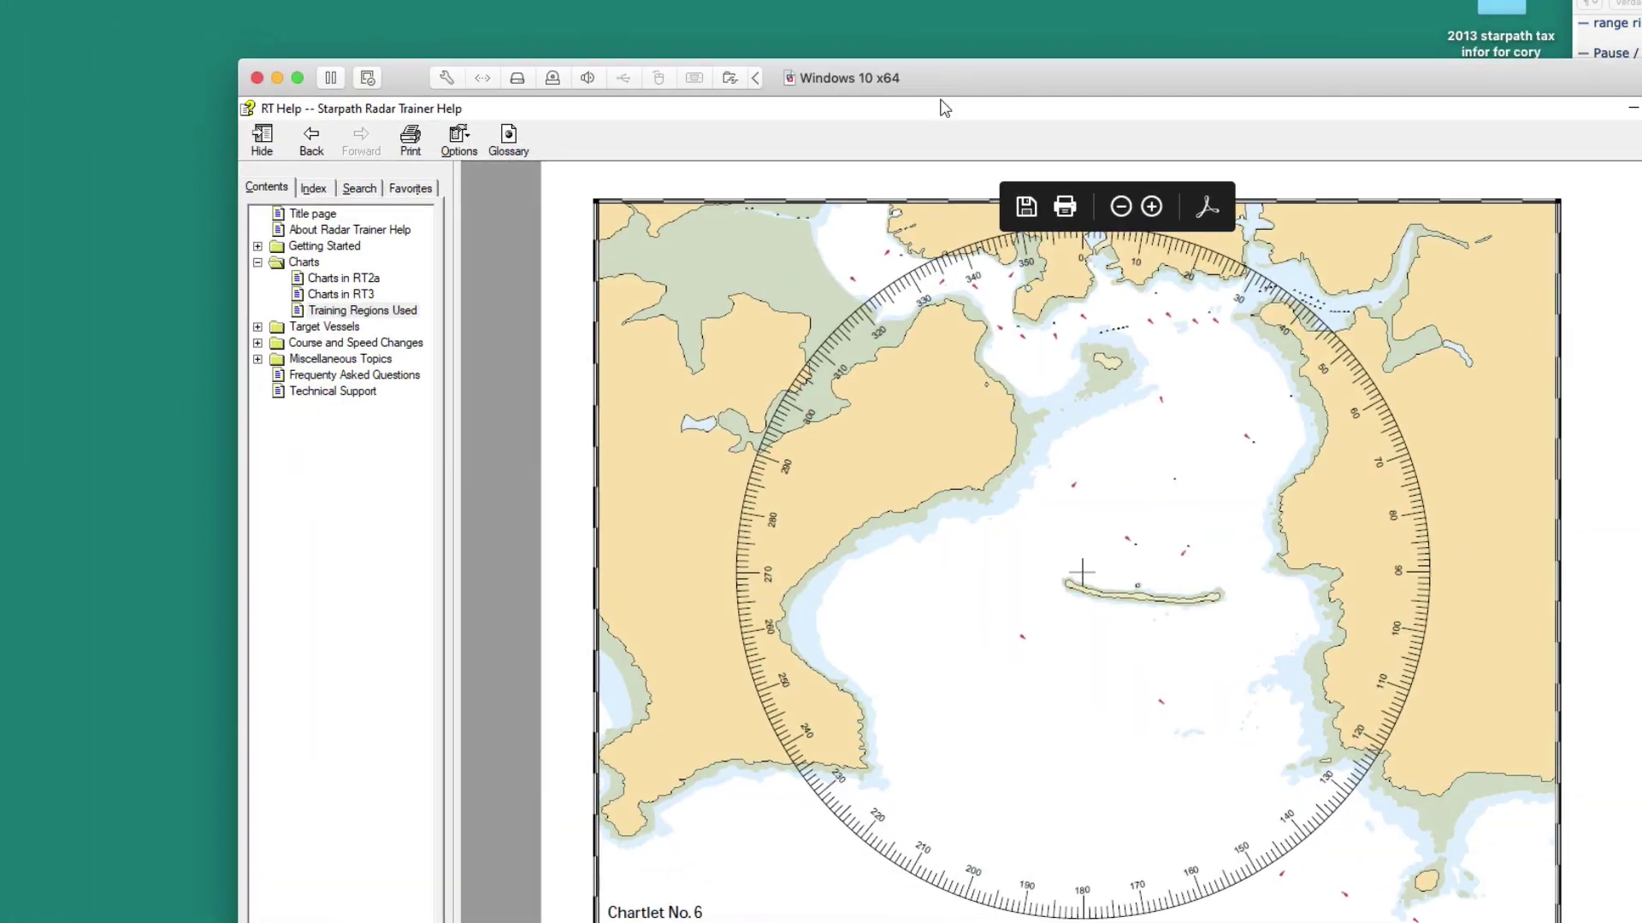
drag(705, 111, 1342, 128)
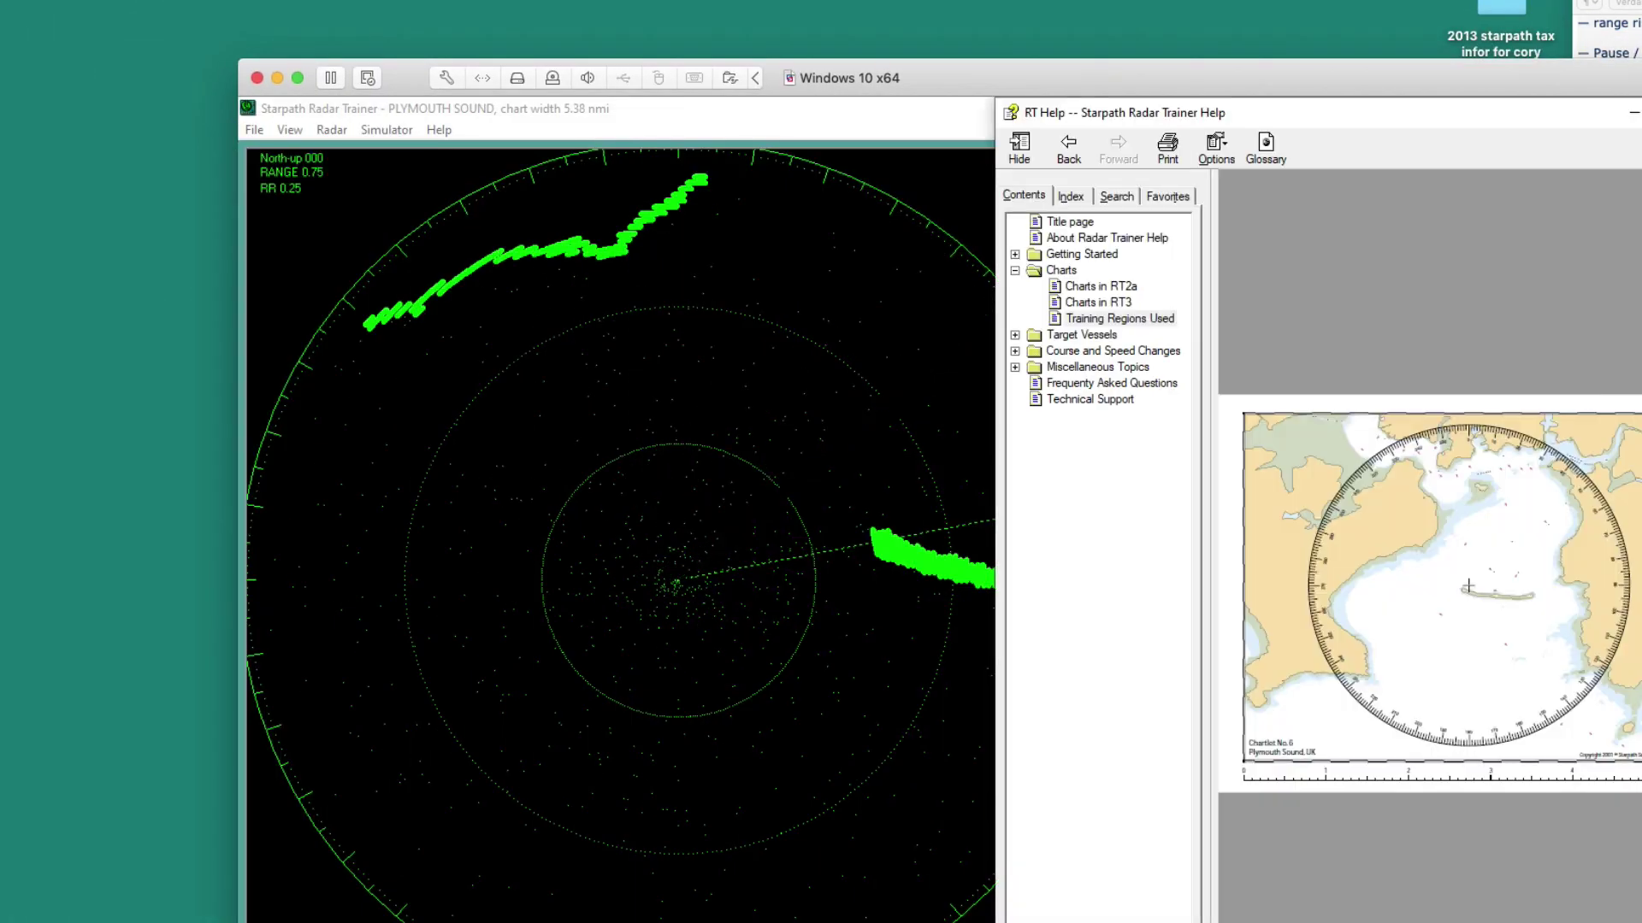
- Switch to the browser, read questions RC0106-0013 through RC0106-0020, and return to the Radar Trainer
key(super+Tab)
drag(1279, 377, 1331, 61)
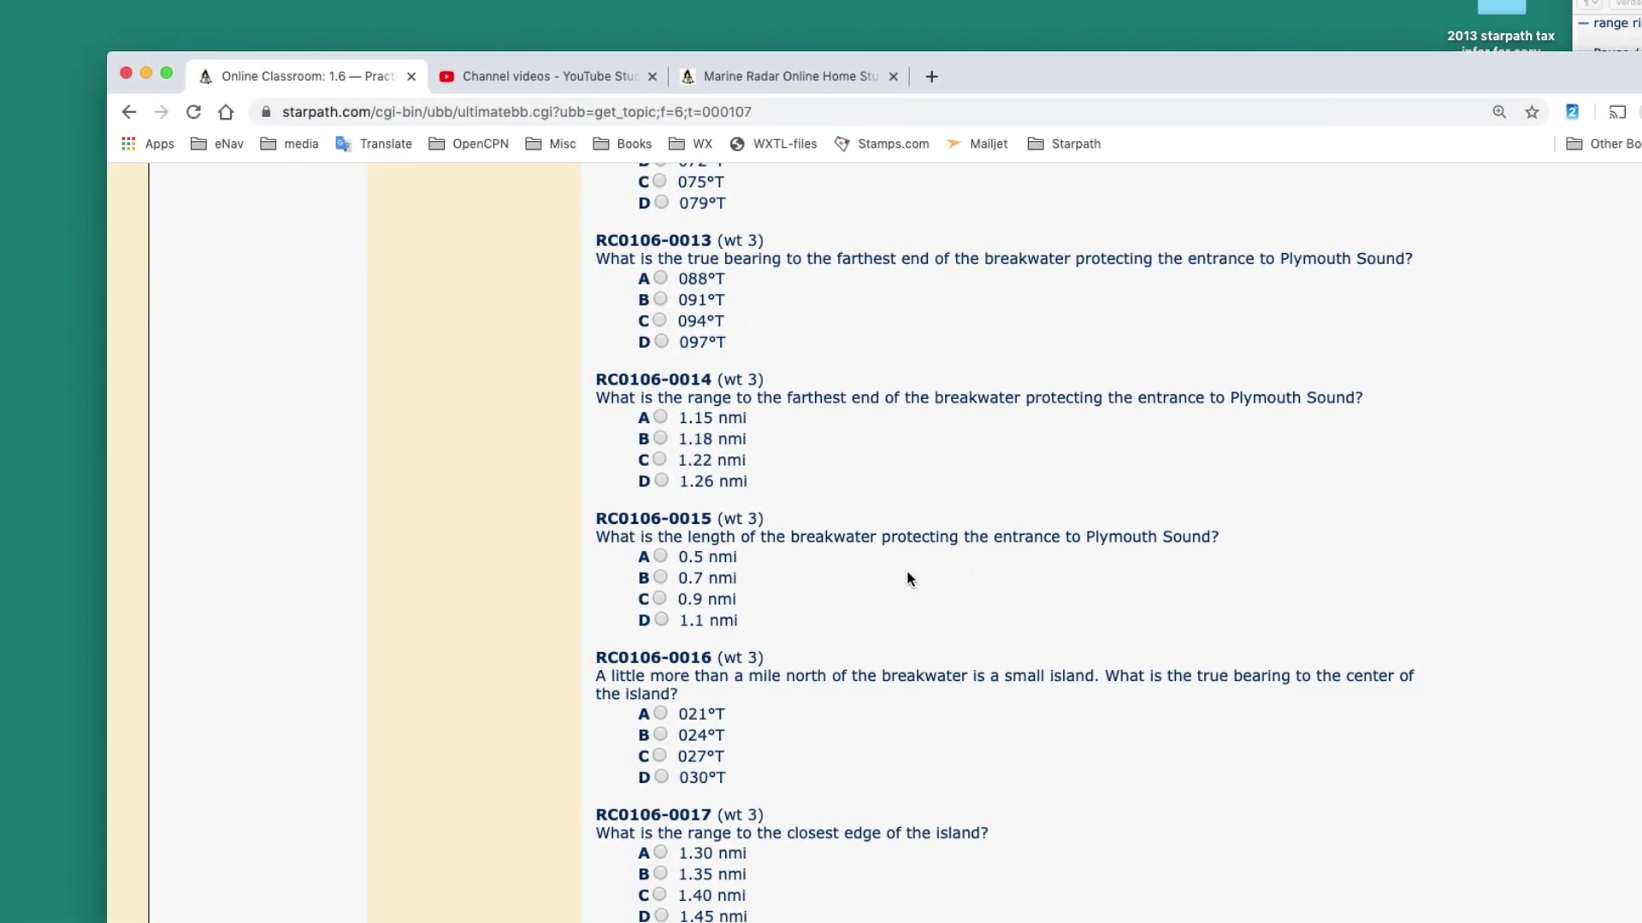
scroll(909, 579, down, 5)
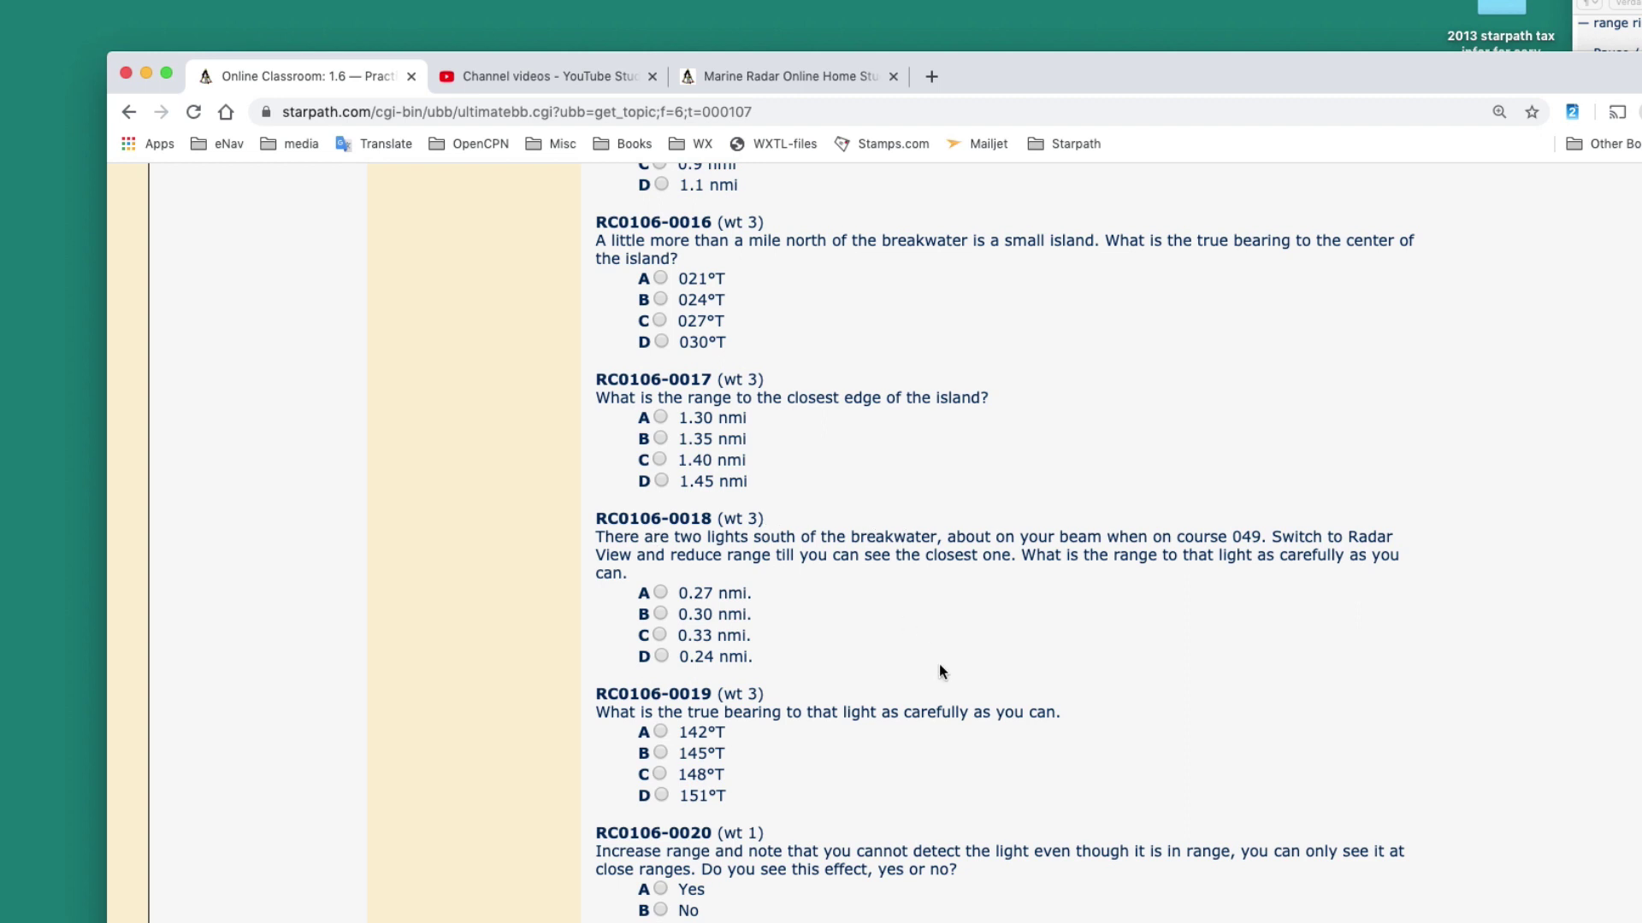
click(961, 110)
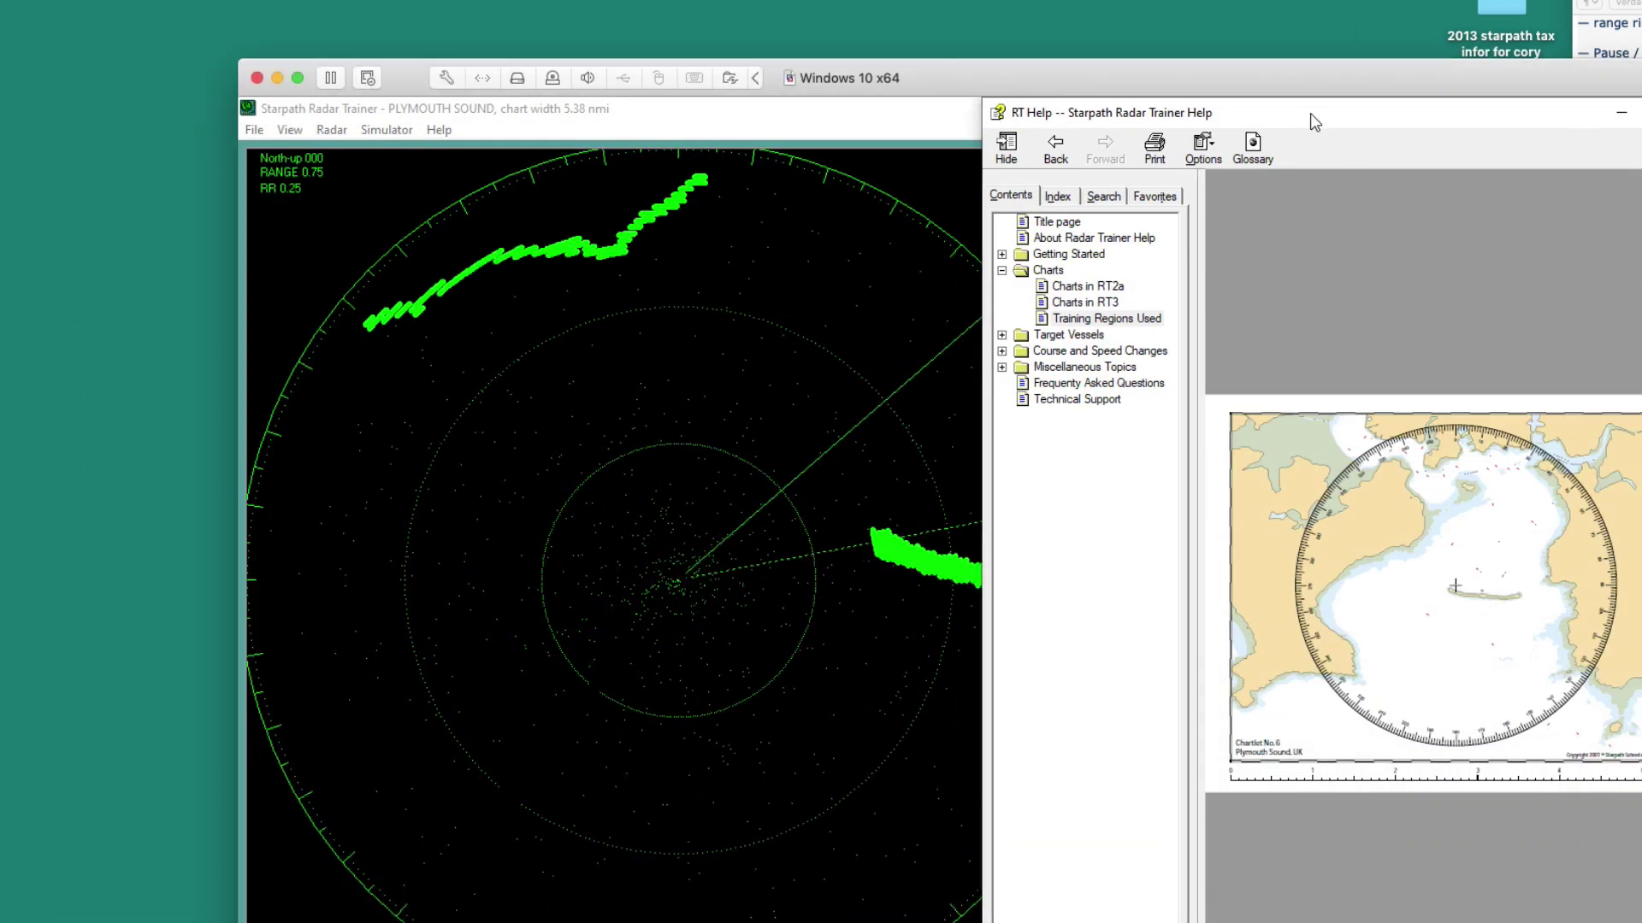
- Widen the help window and enlarge the Plymouth Sound chartlet to inspect the breakwater, then uncover the radar display and bring it forward
drag(1311, 112, 705, 112)
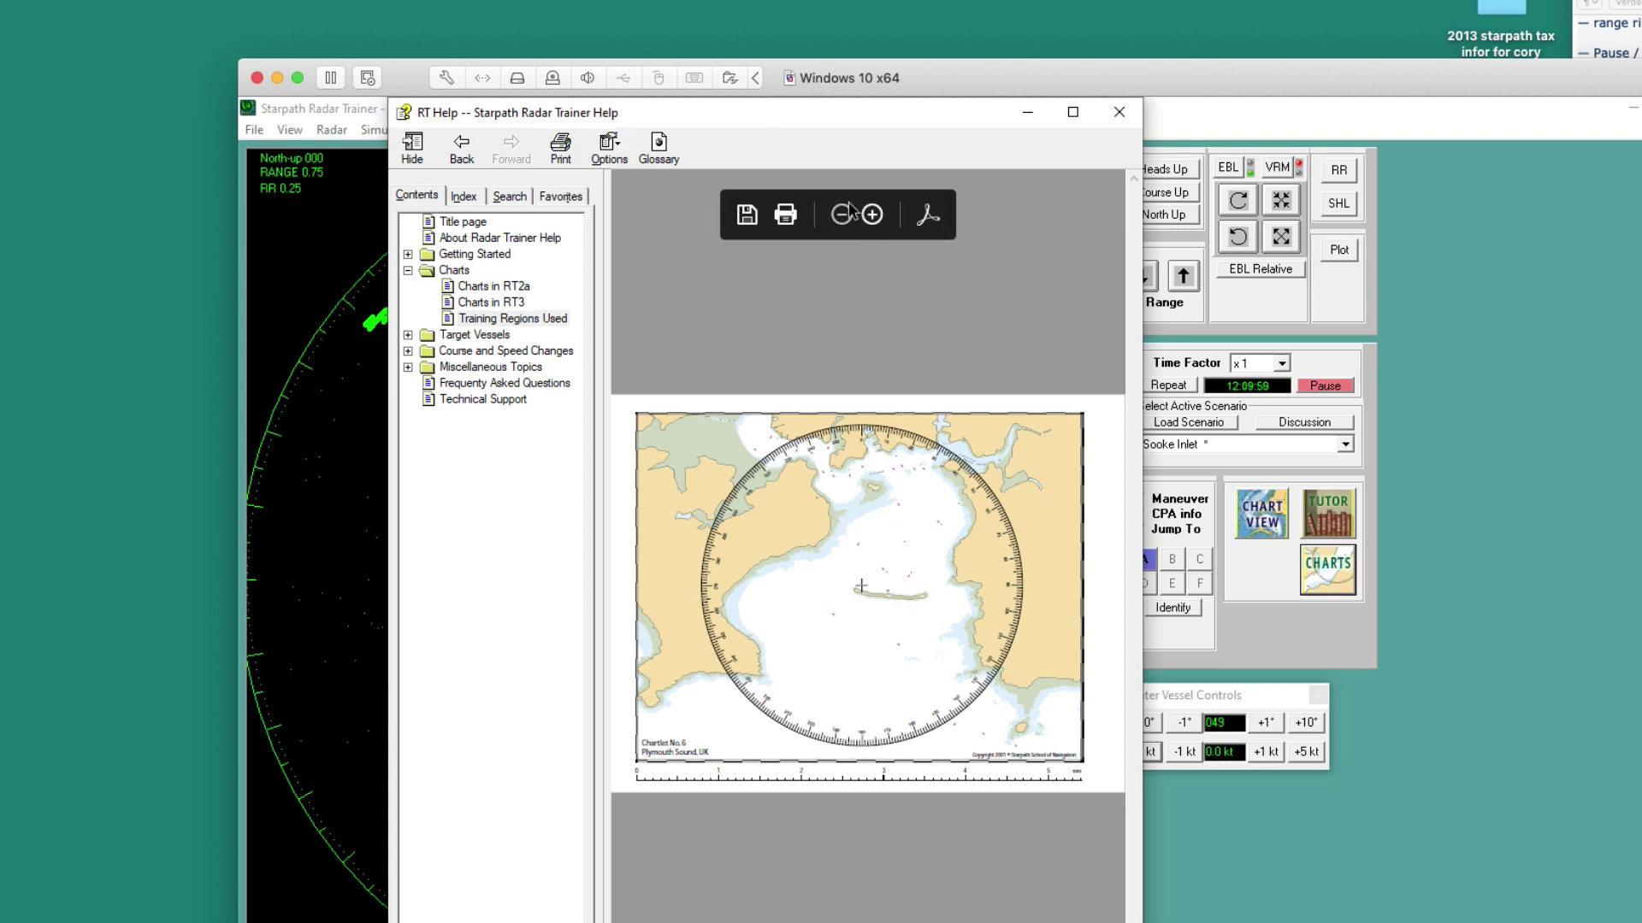
drag(1148, 450, 1637, 445)
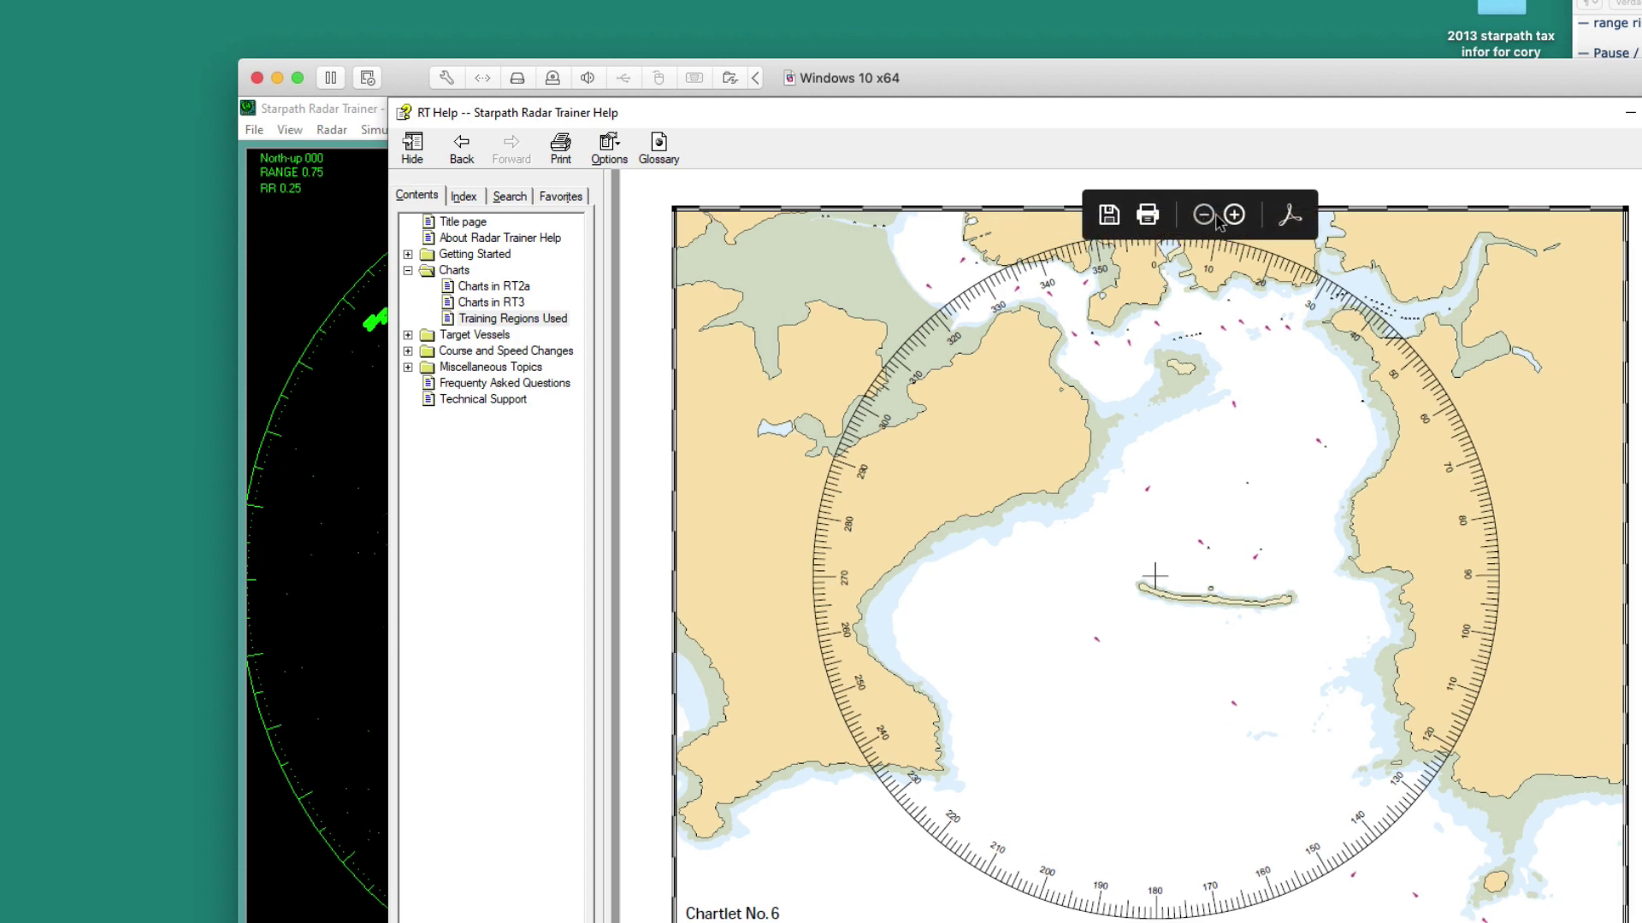
click(1234, 215)
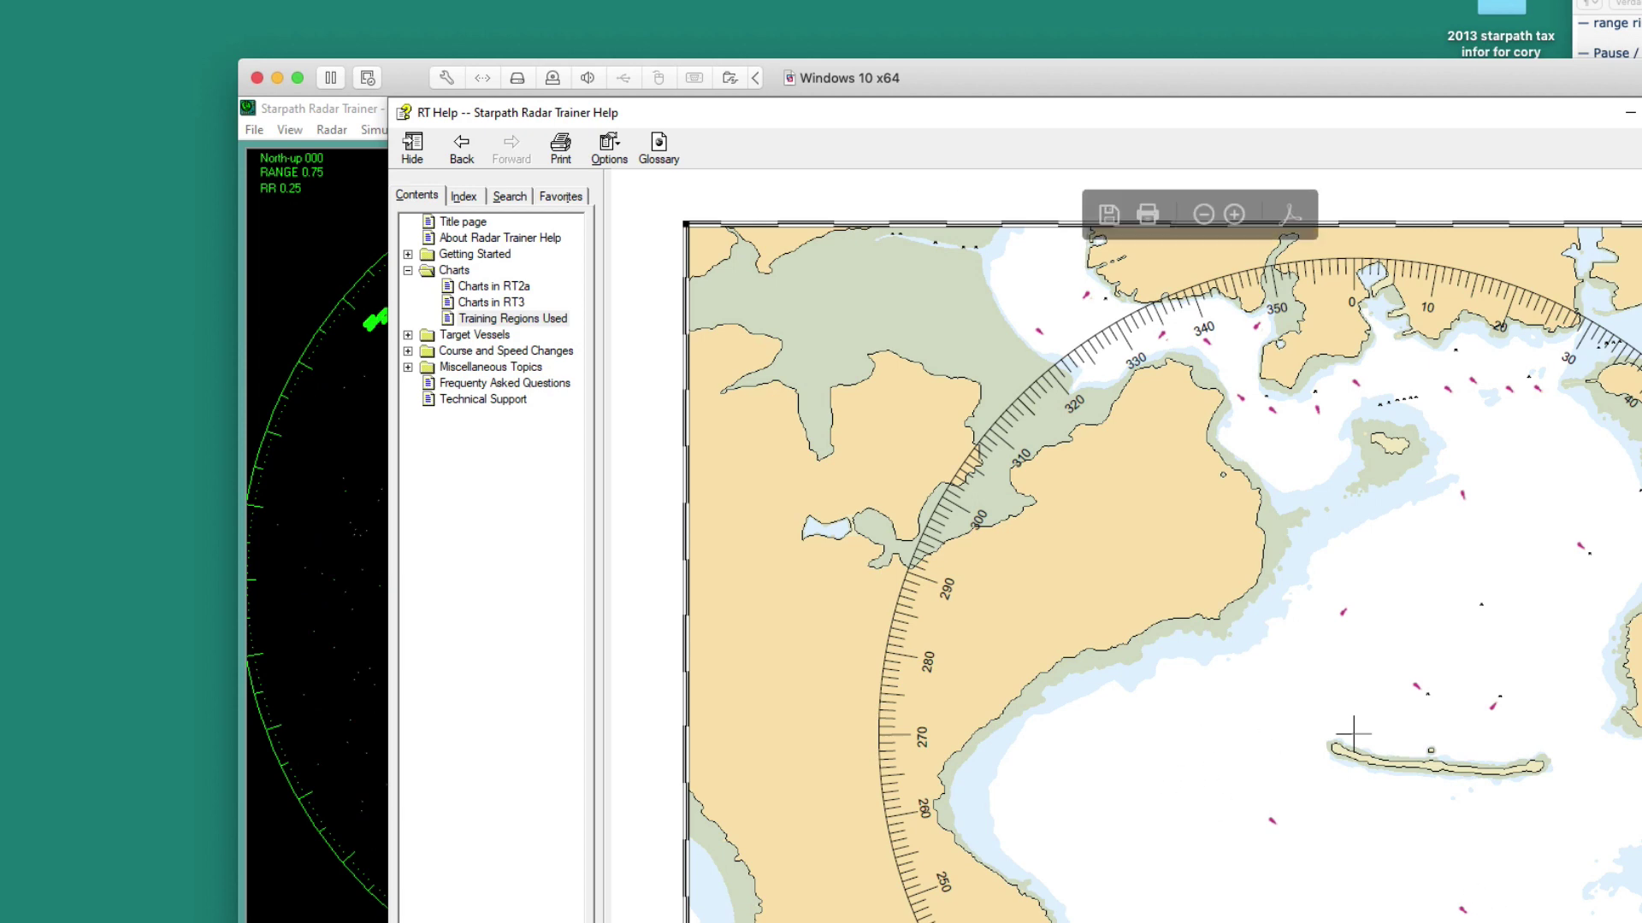
drag(751, 118, 1637, 595)
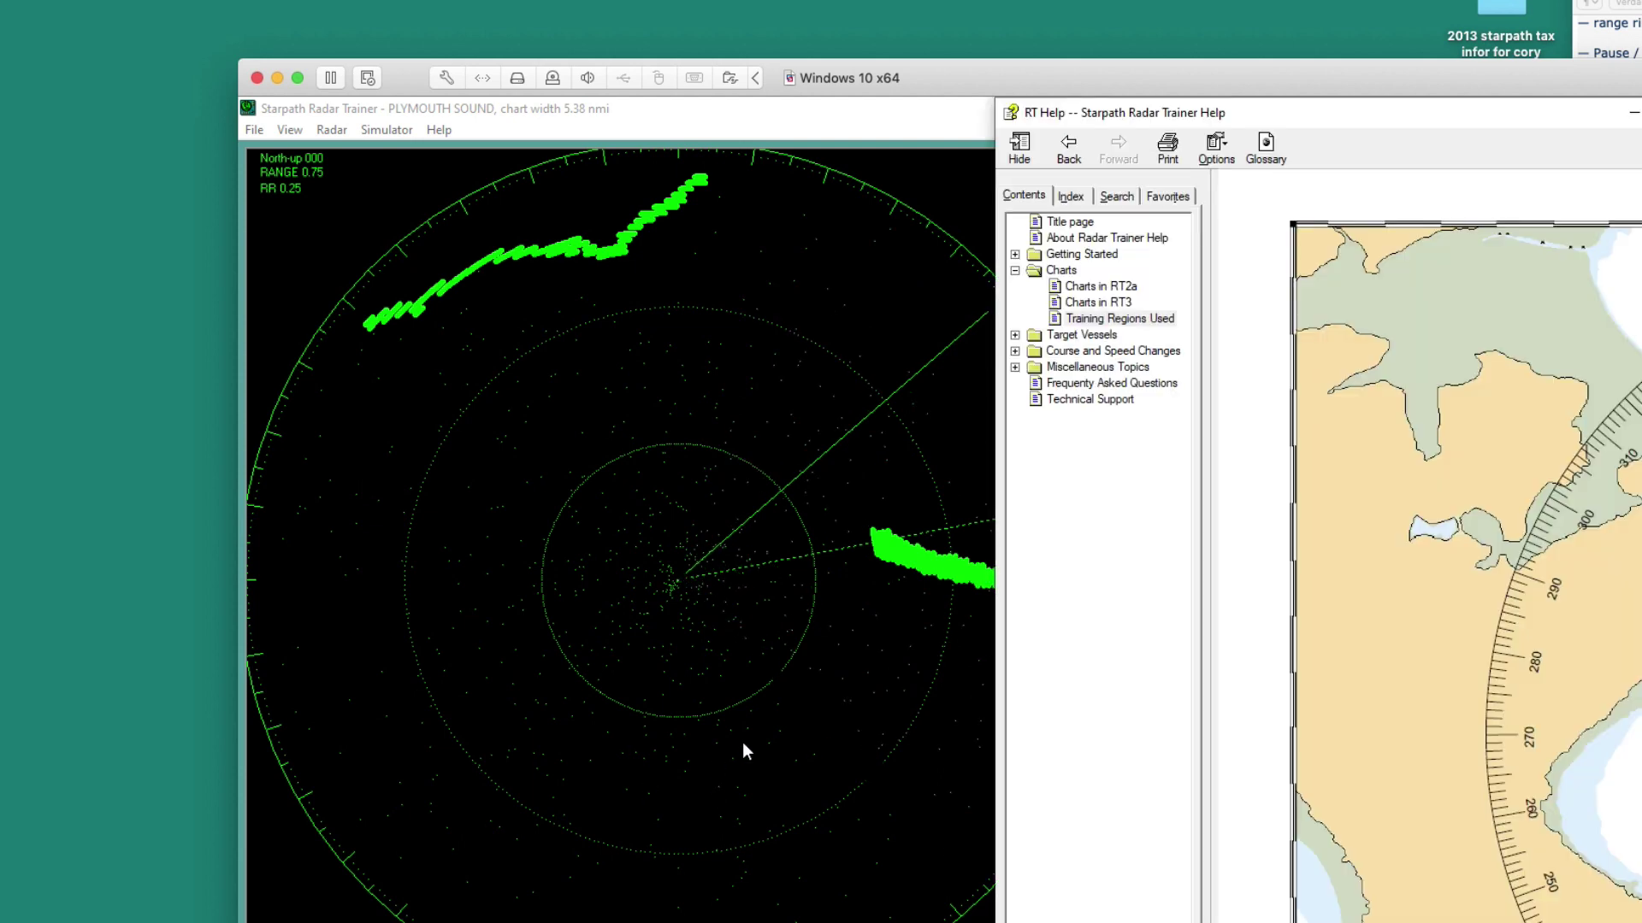
click(786, 746)
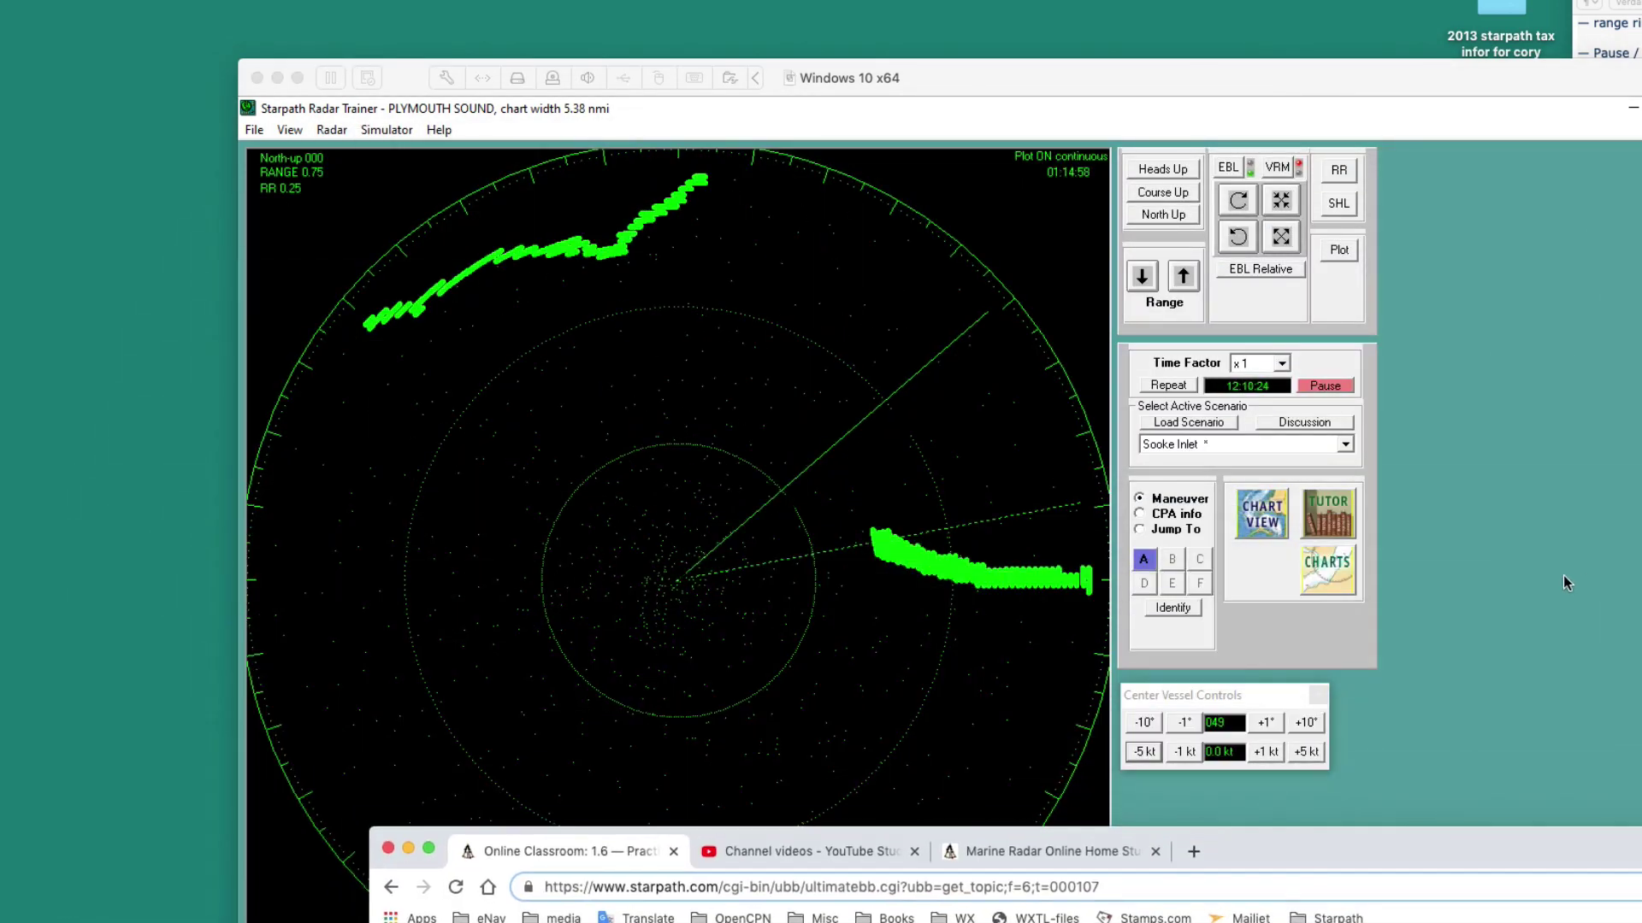
- Reopen the Training Regions chart page from the Radar Trainer, look through it, and return to the radar display
click(1326, 568)
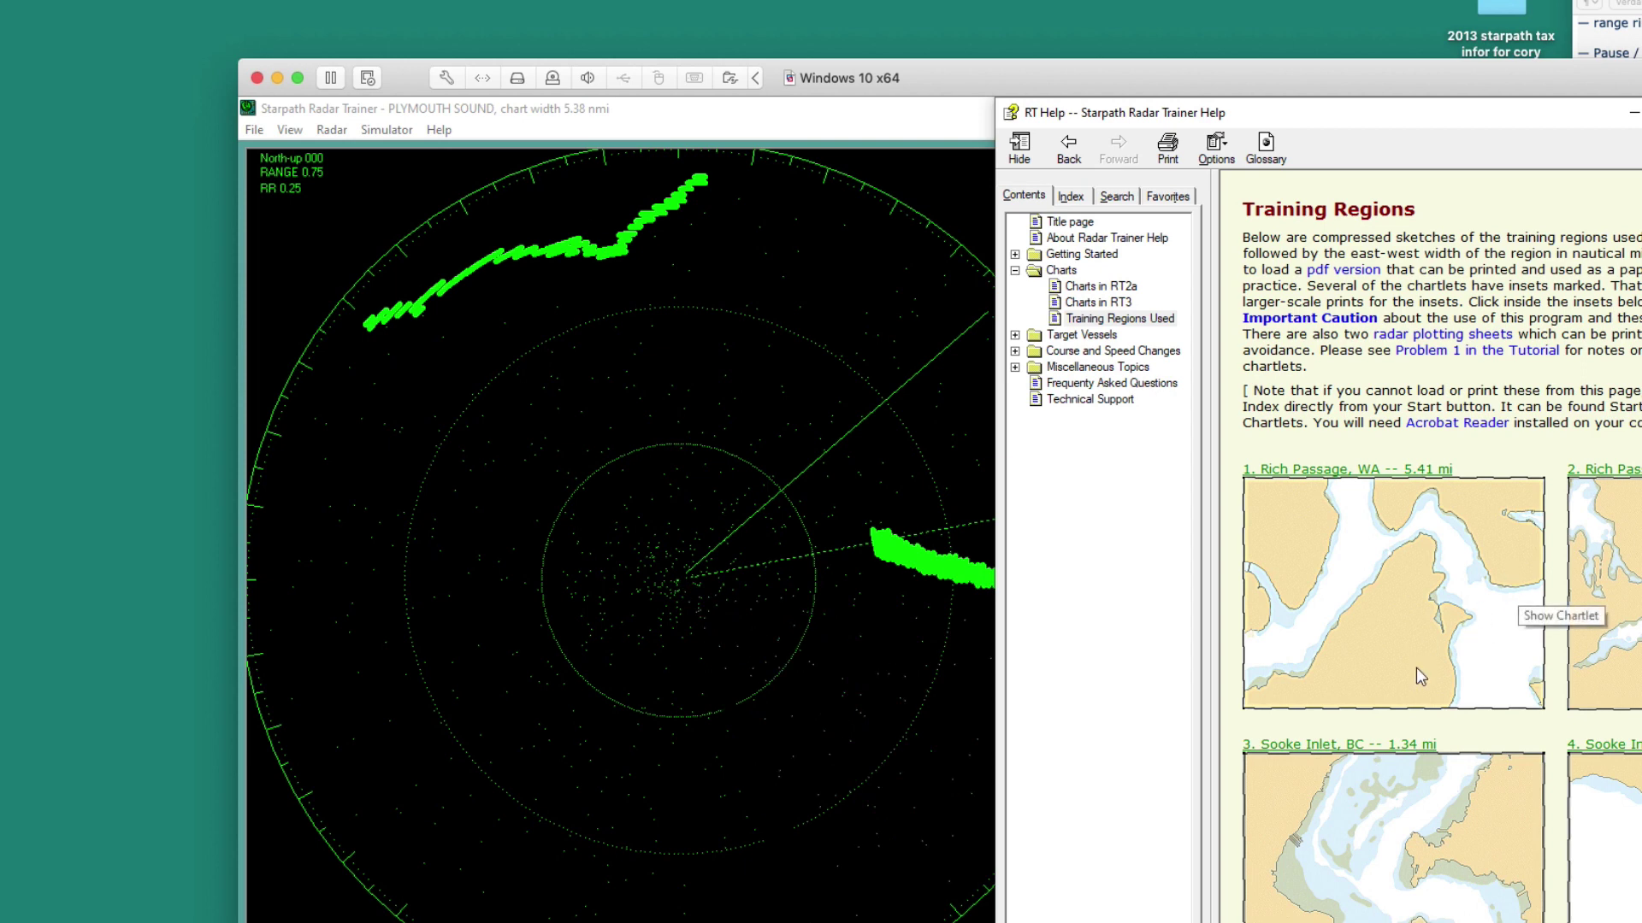
scroll(1374, 752, down, 8)
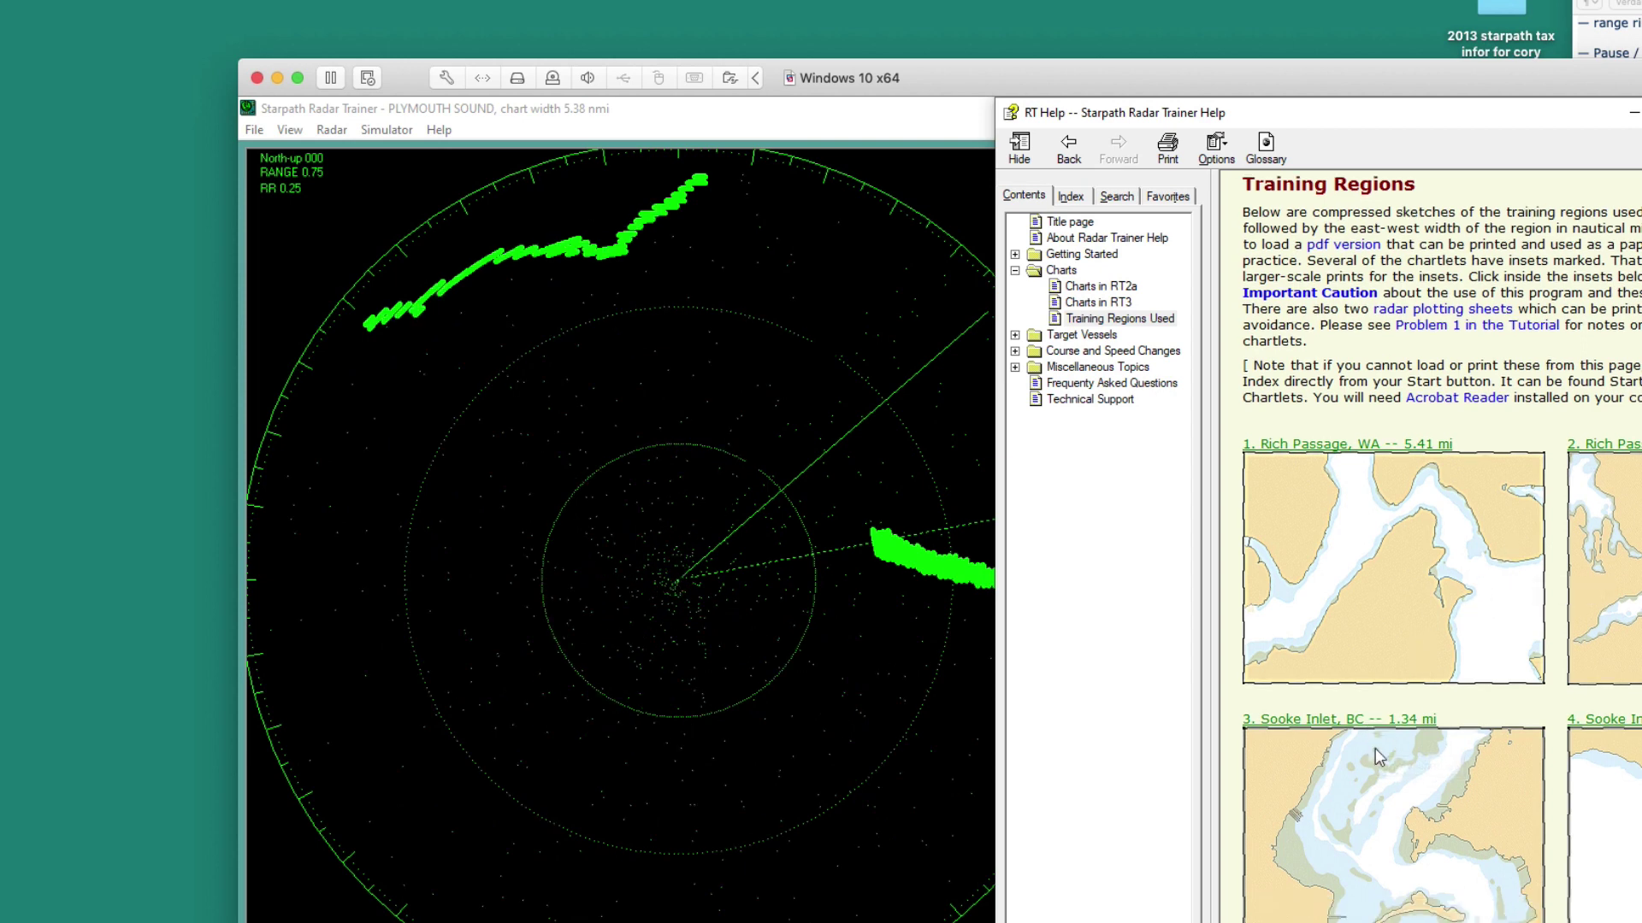
click(762, 760)
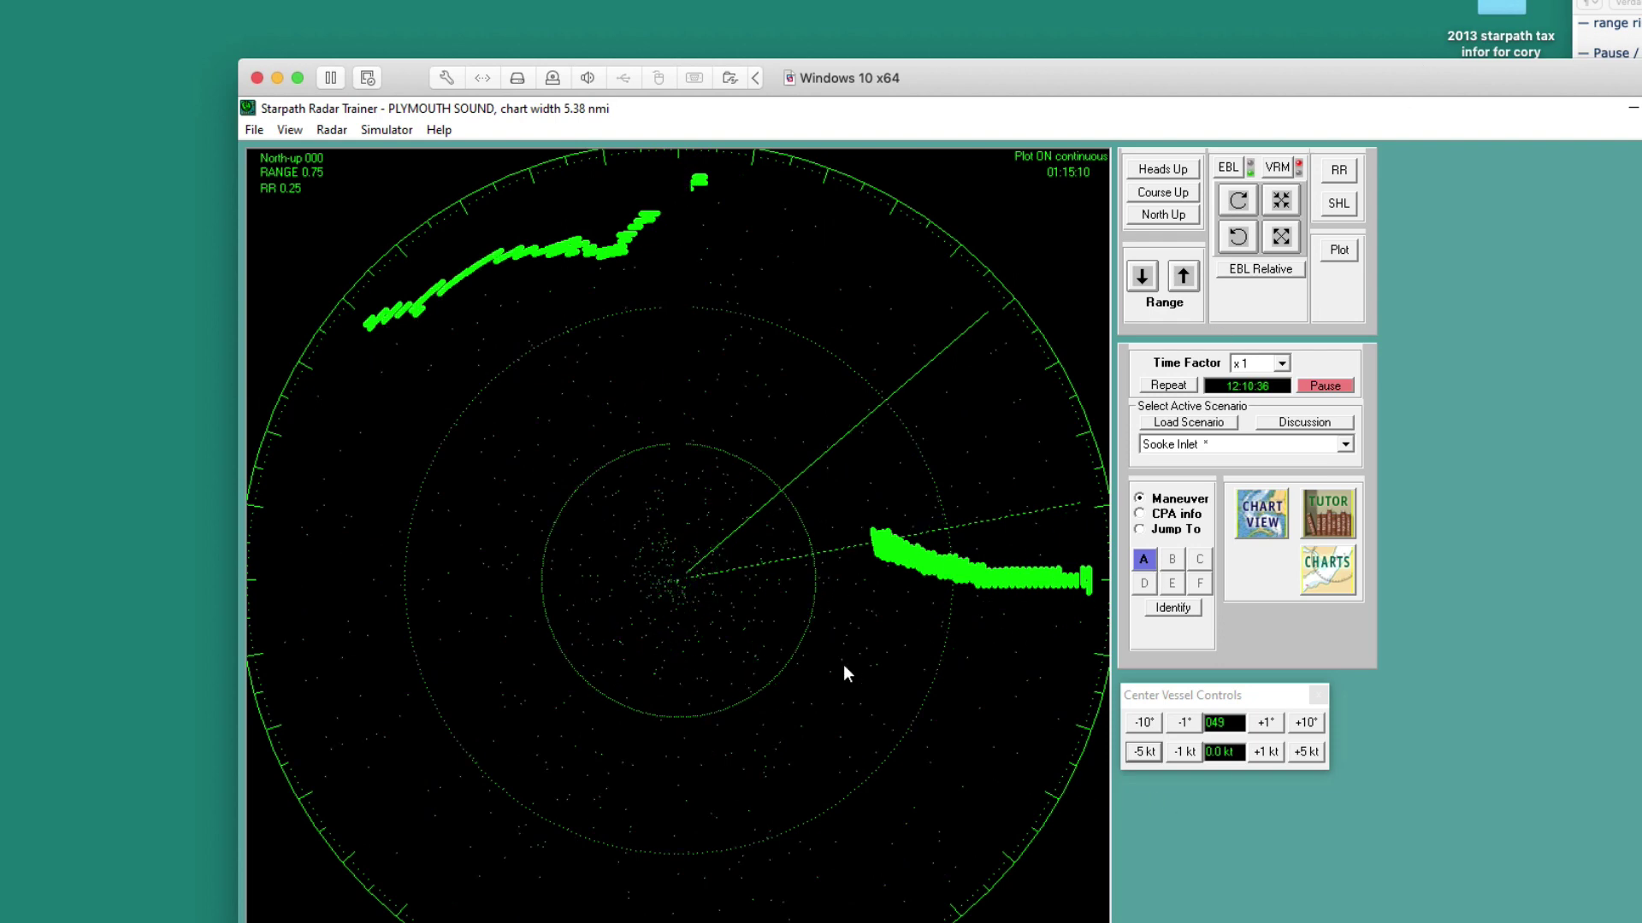
- Increase the radar range to 1.5 nmi, check questions RC0106-0016 through RC0106-0019 in the browser, and return to the radar
click(1183, 276)
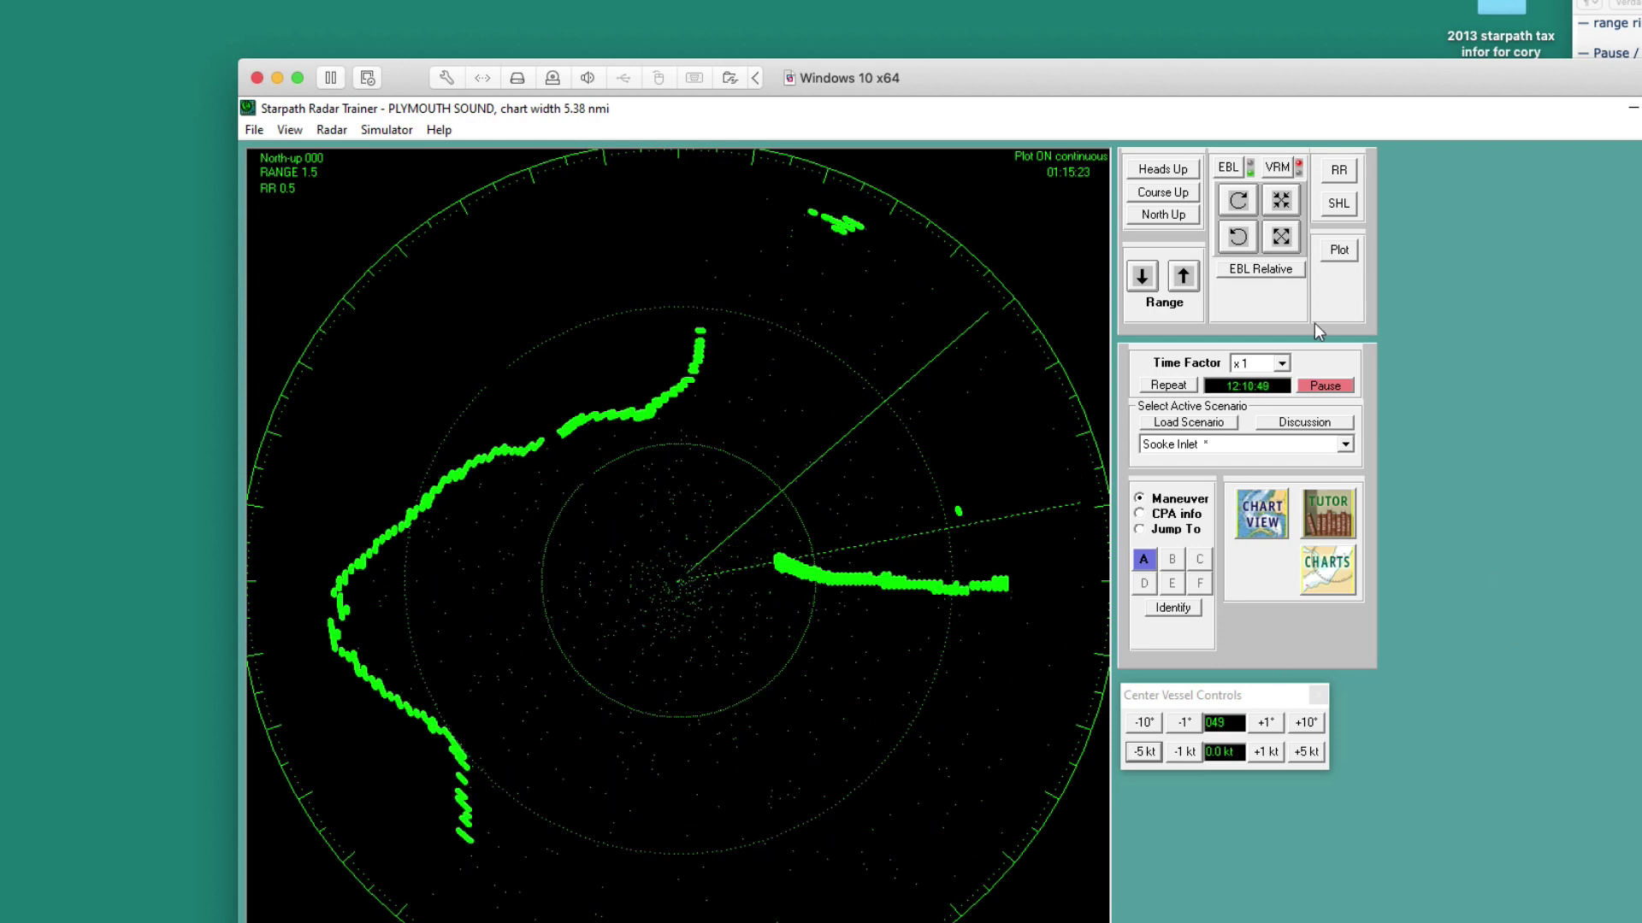
key(super+Tab)
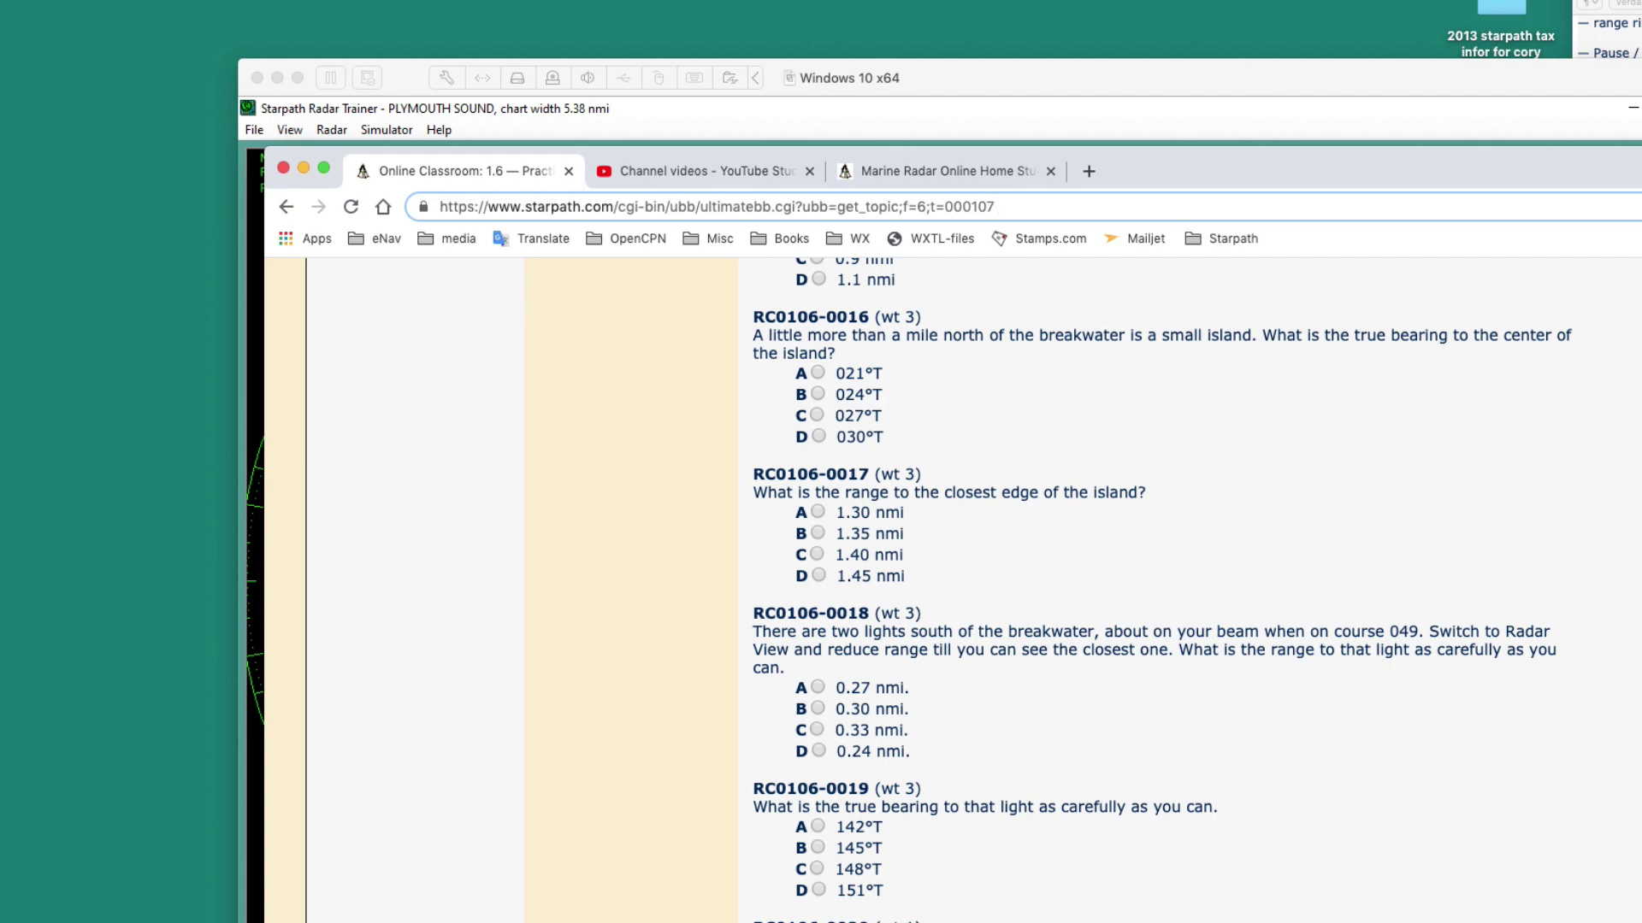
key(super+Tab)
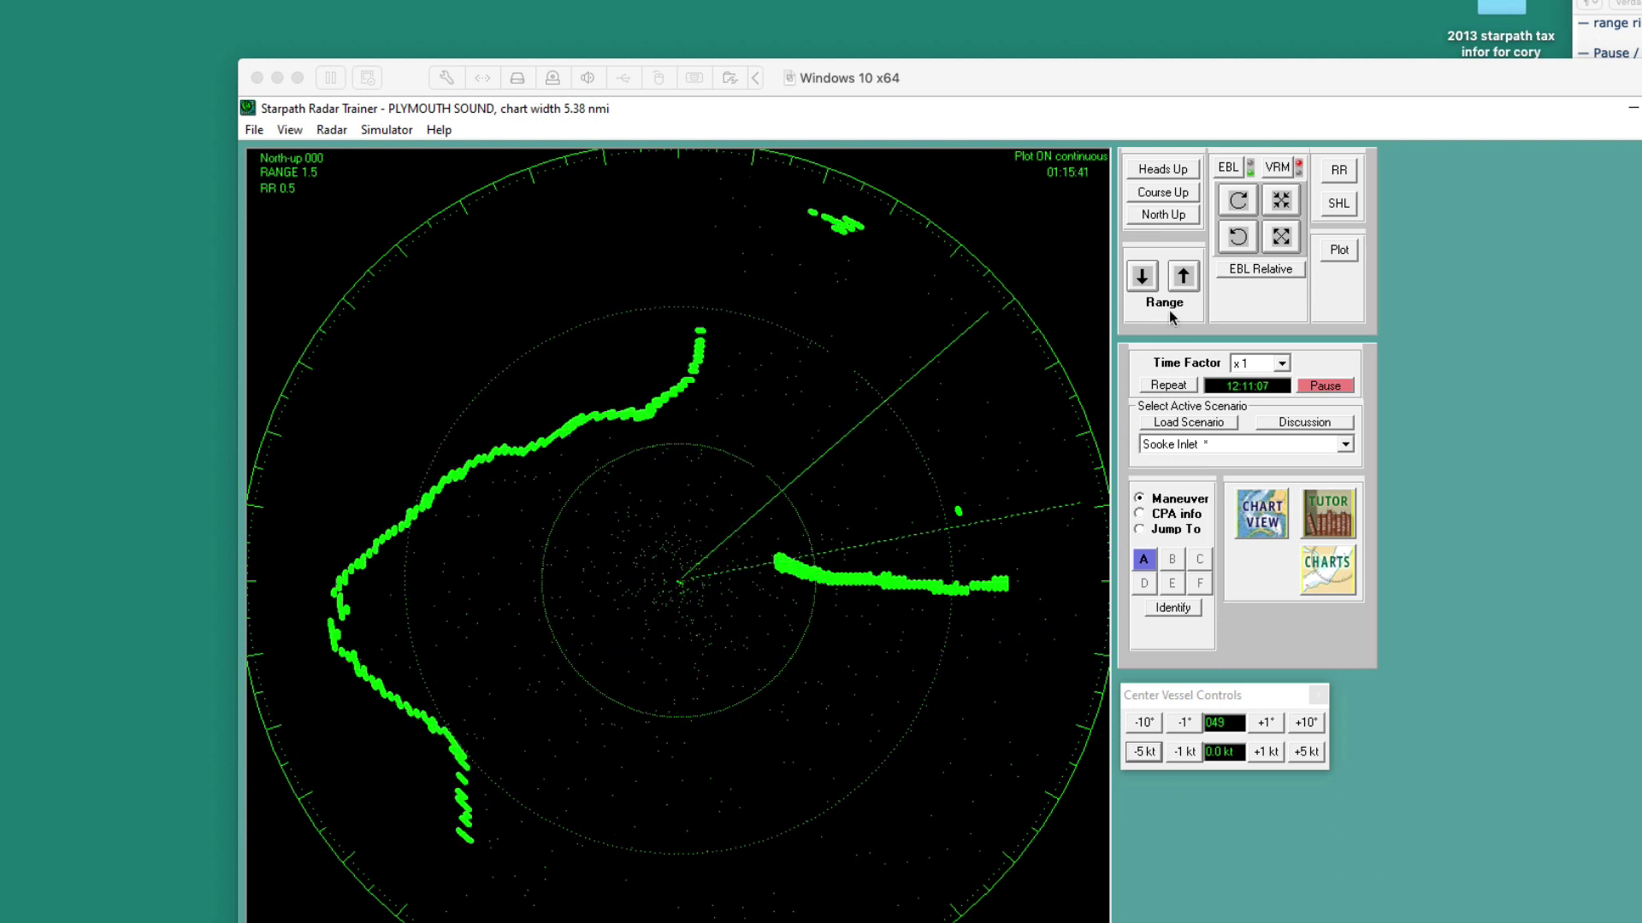
- Reduce the radar range to 0.5 nmi to locate the closest light south of the breakwater, and raise it back to 0.75 nmi
click(1142, 282)
click(1143, 278)
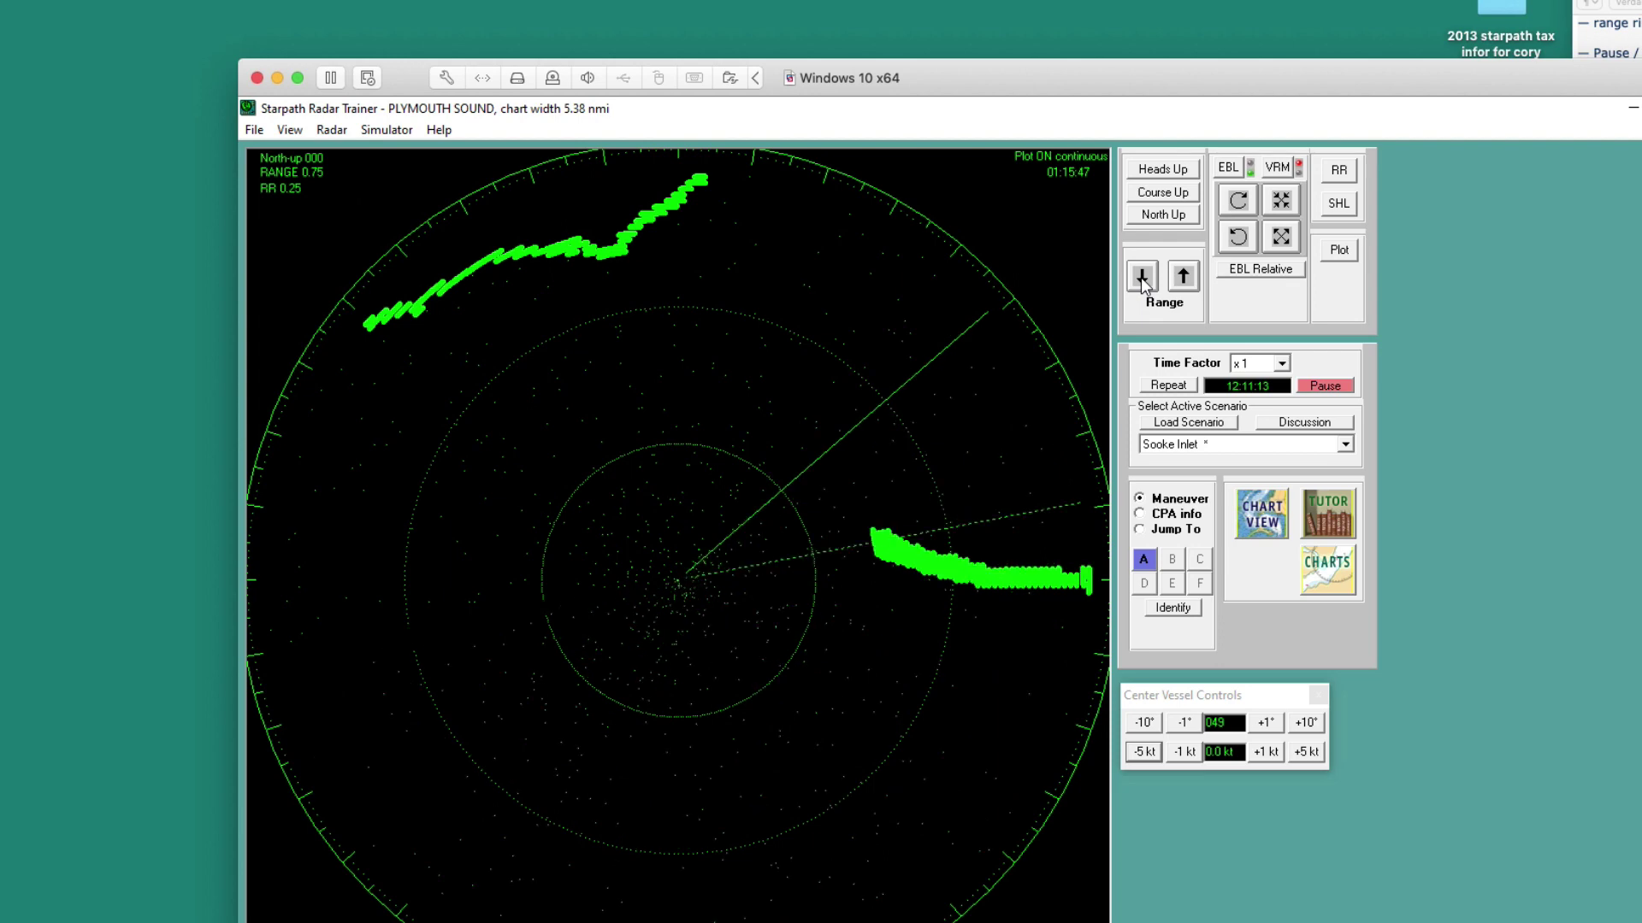
click(1142, 277)
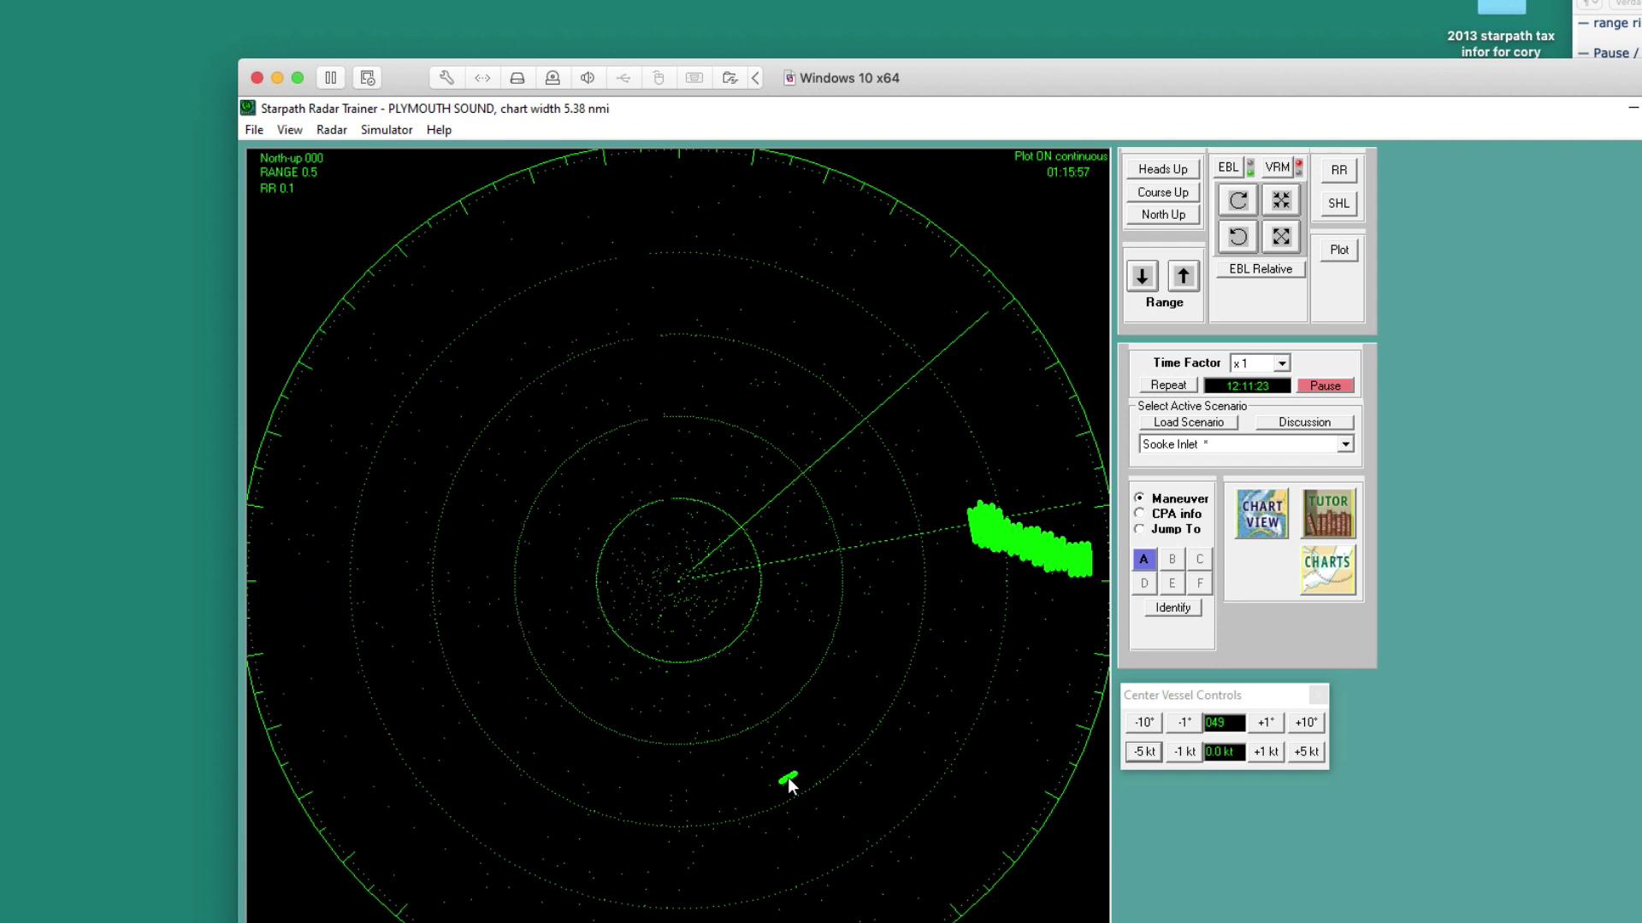
click(1182, 277)
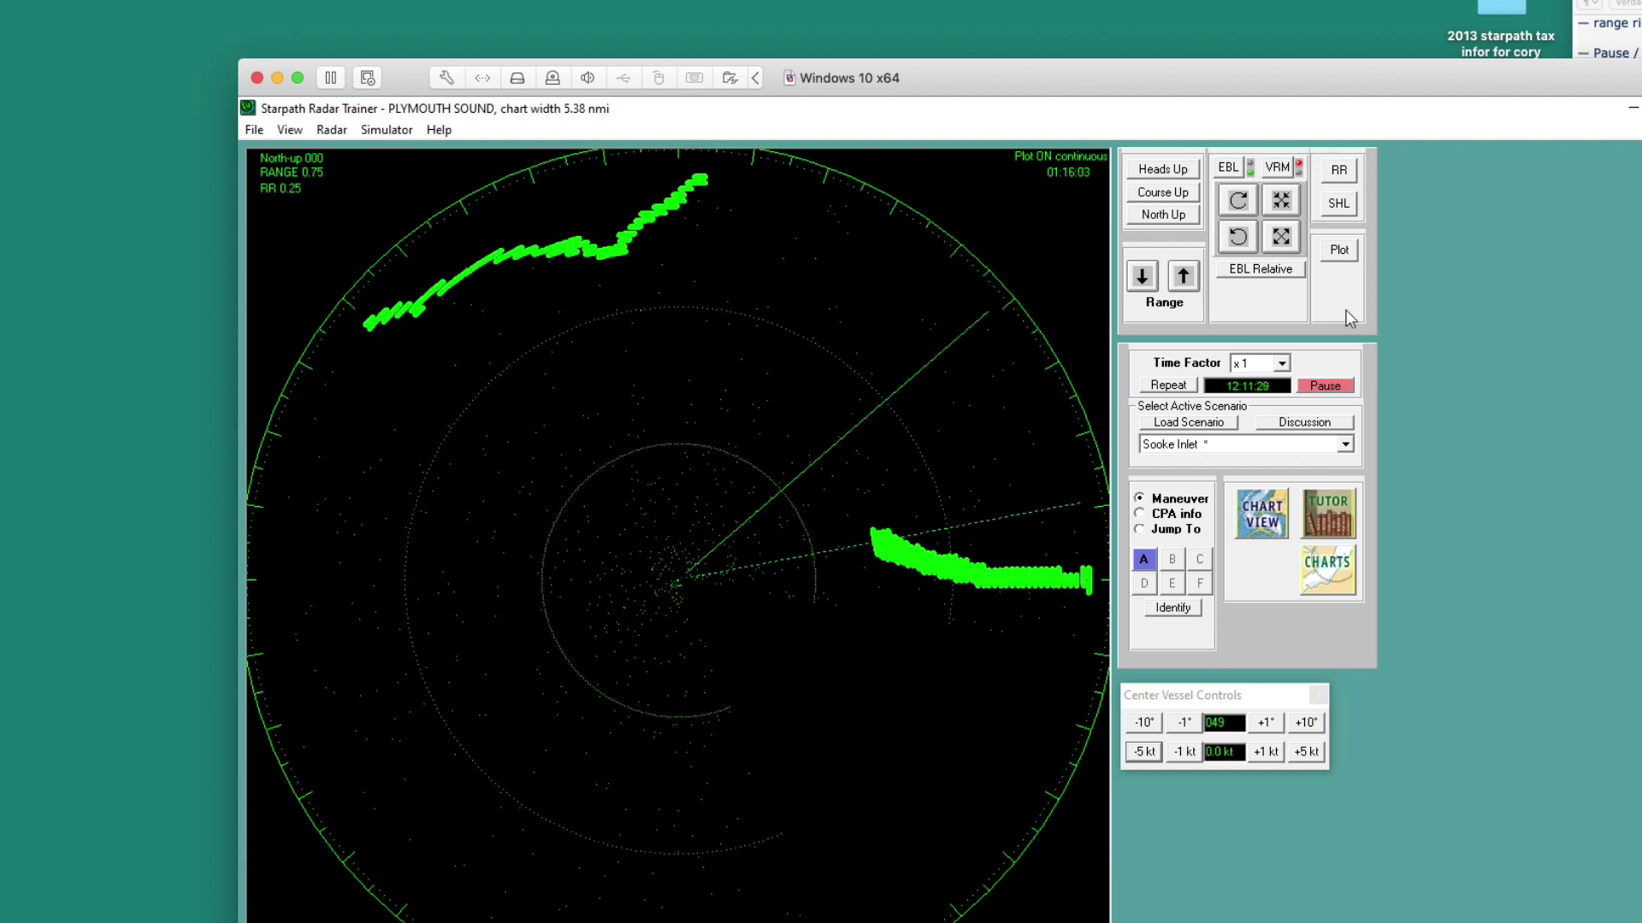
- Read questions RC0106-0020 through RC0106-0024 in the browser and return to the radar display
key(super+Tab)
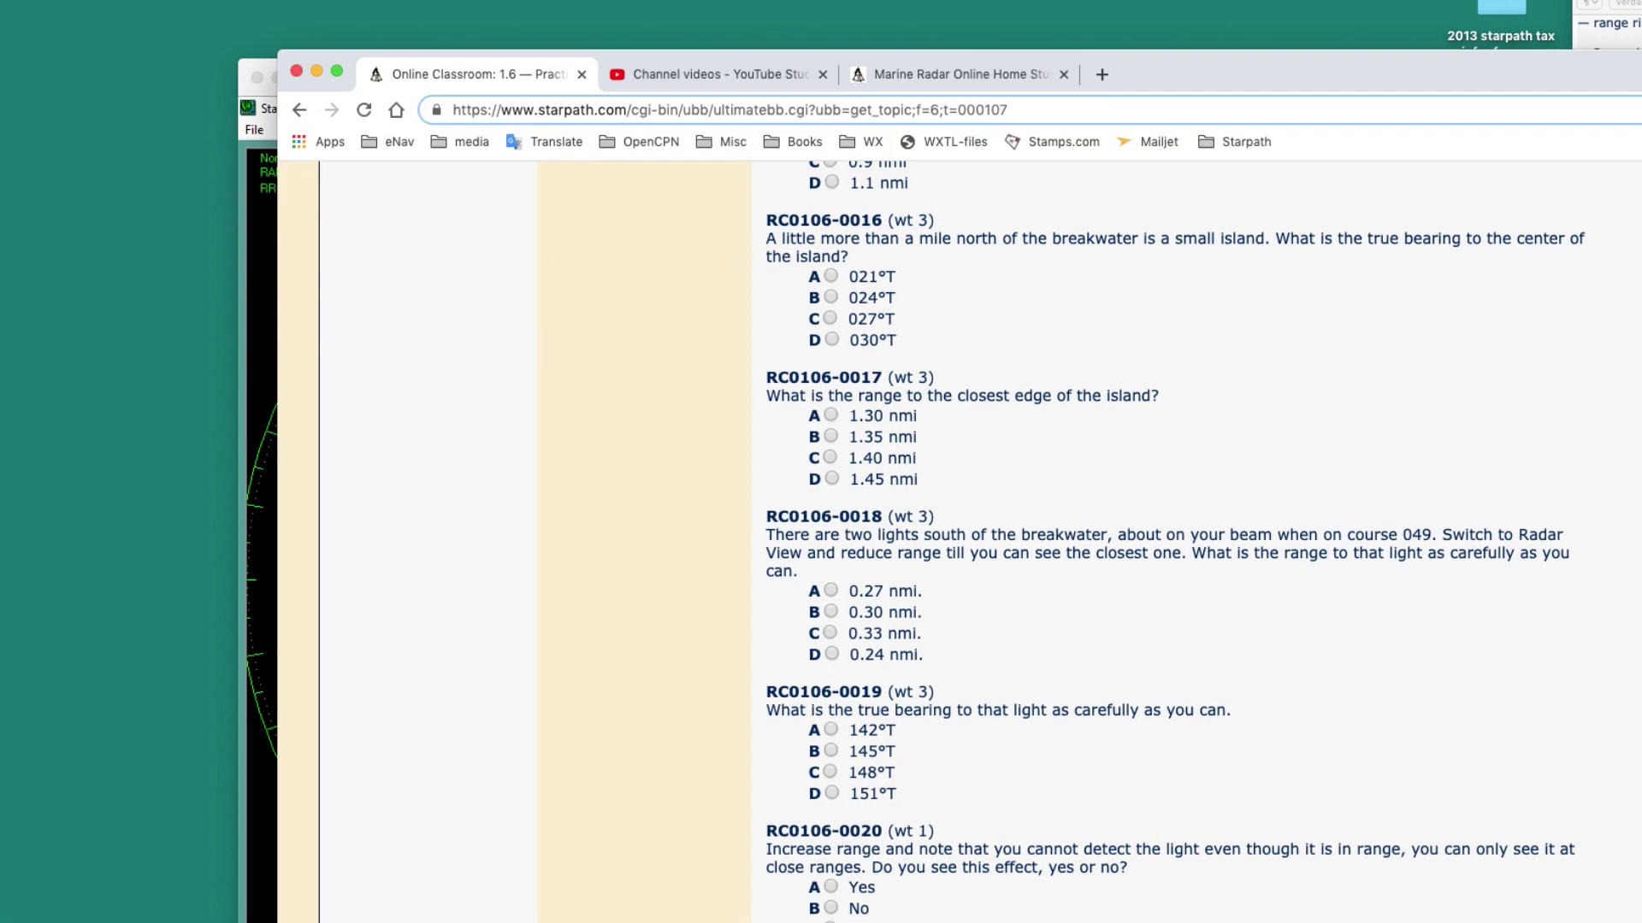
scroll(1377, 590, down, 8)
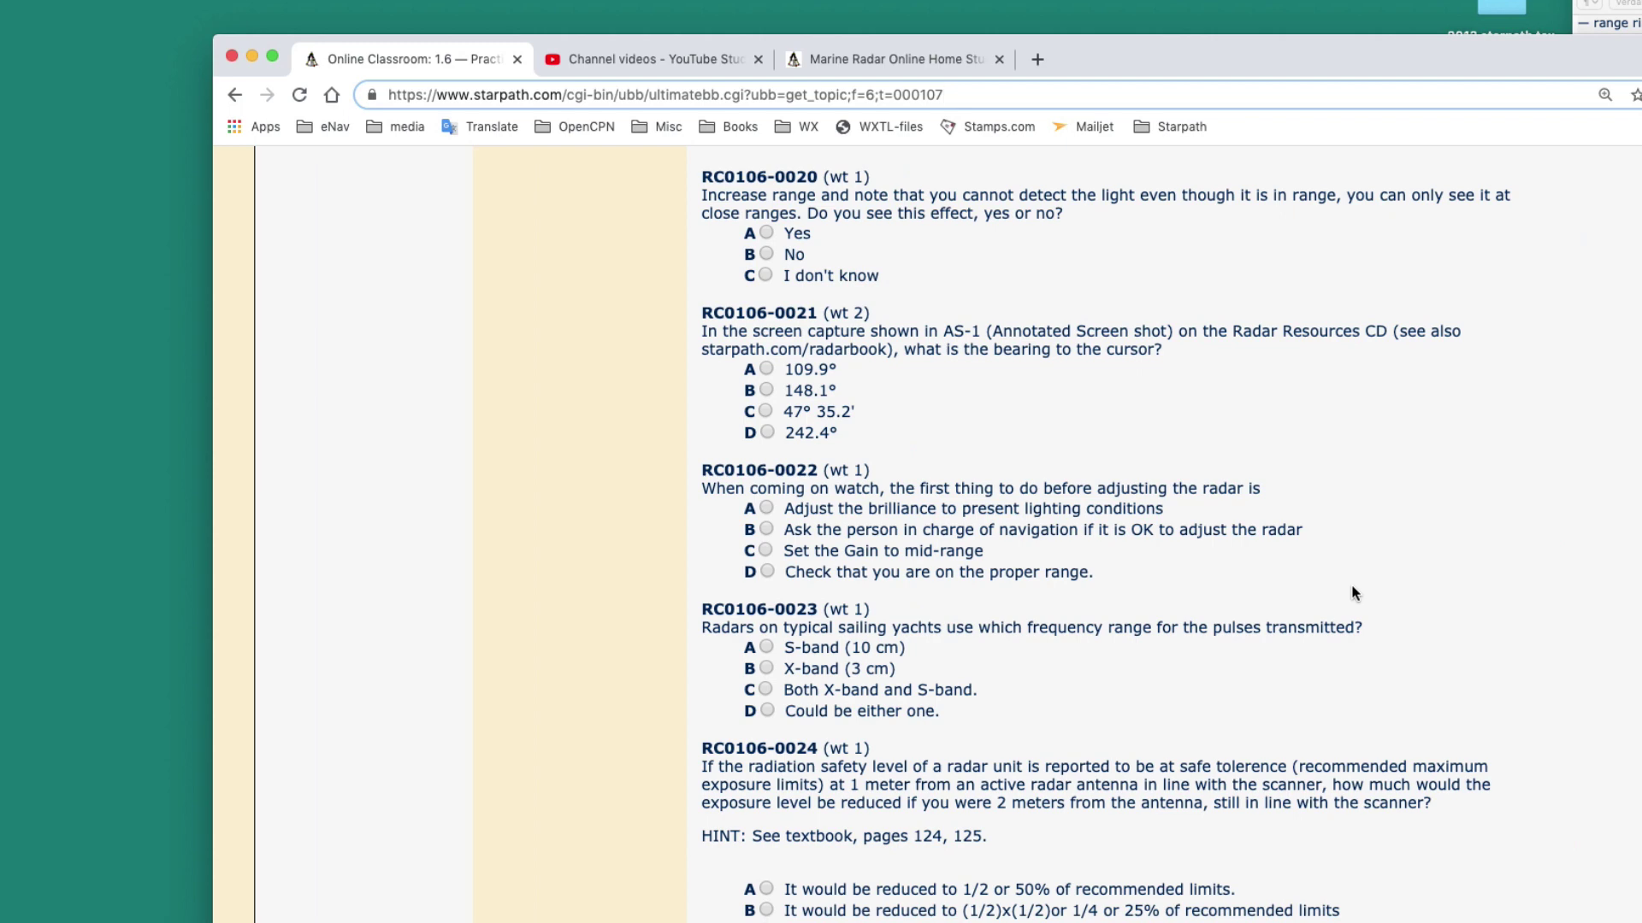
scroll(1342, 586, up, 5)
key(super+Tab)
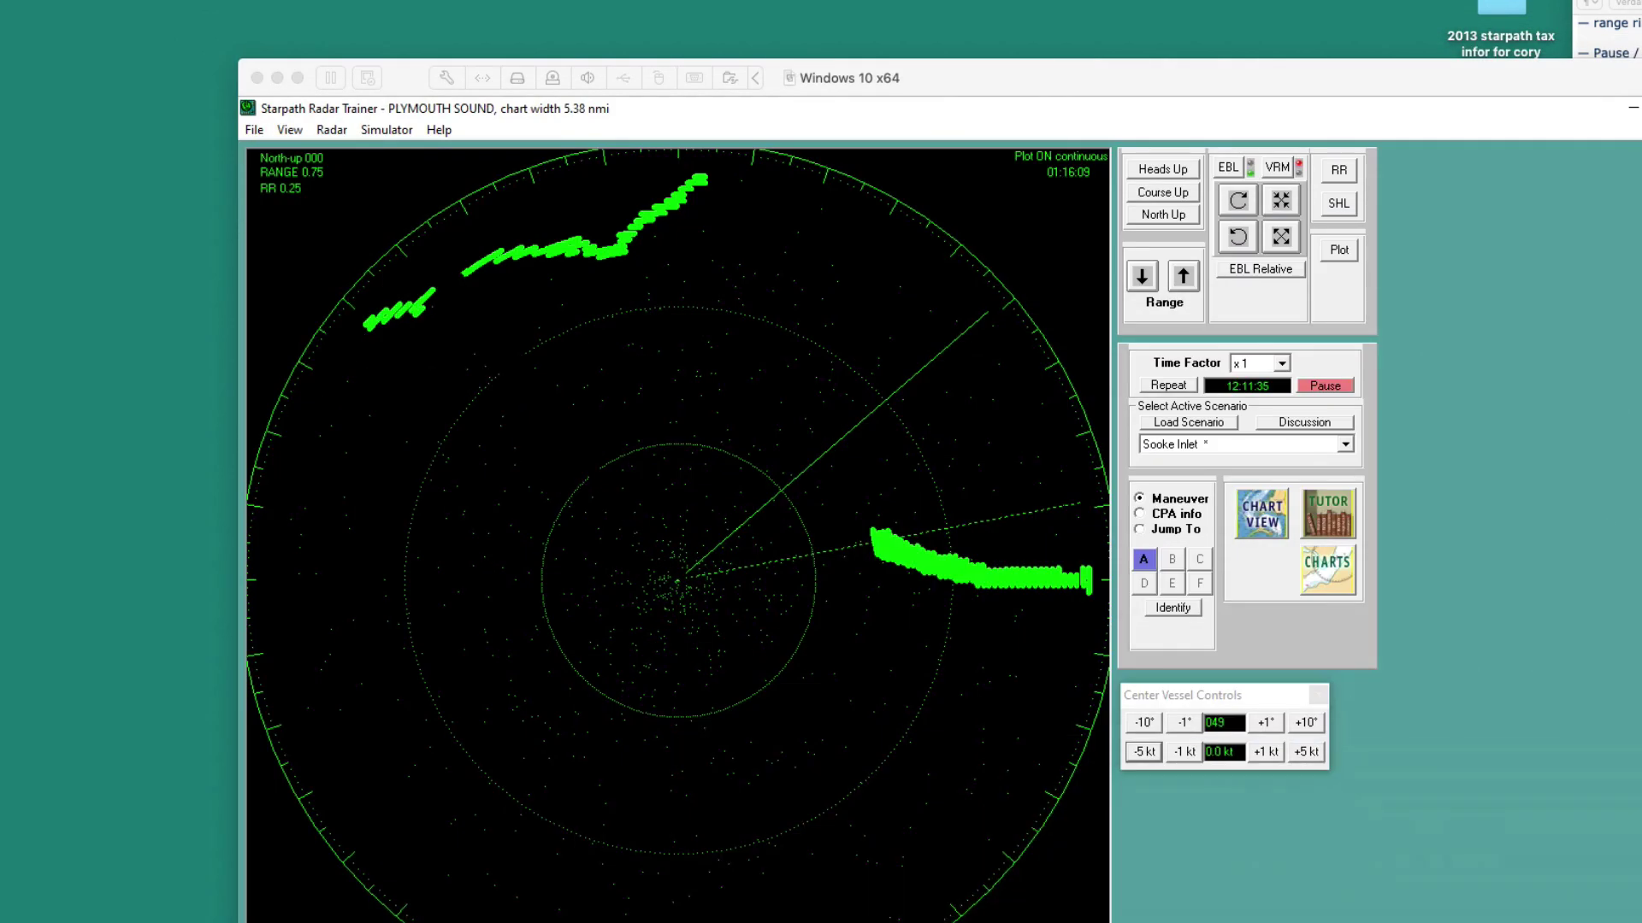